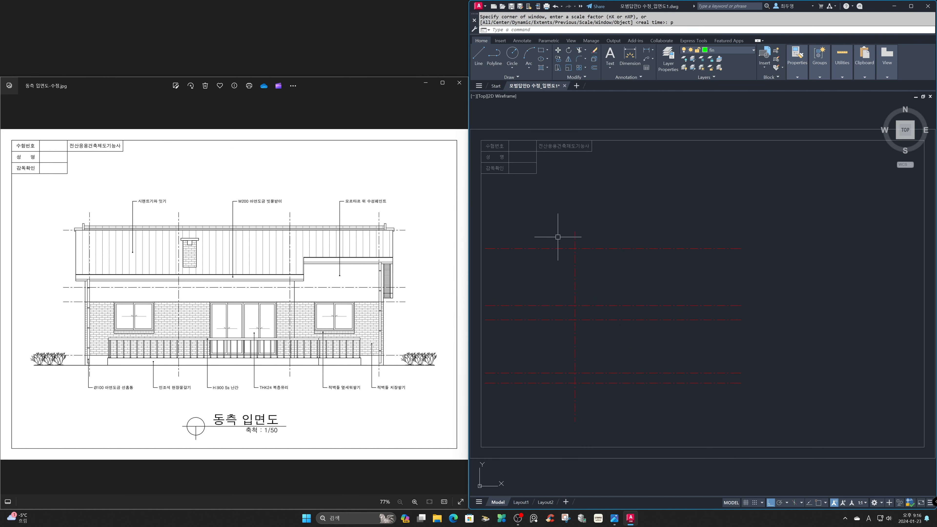
# Show the floor plan image 평면도D_수정.jpg in the photo viewer and enlarge the grid dimensions below the plan.
pyautogui.click(368, 358)
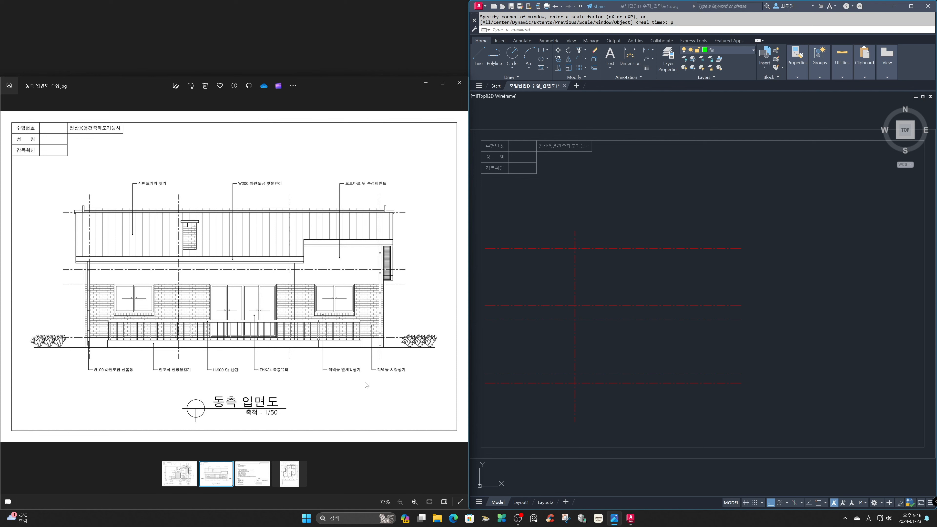
pyautogui.click(294, 473)
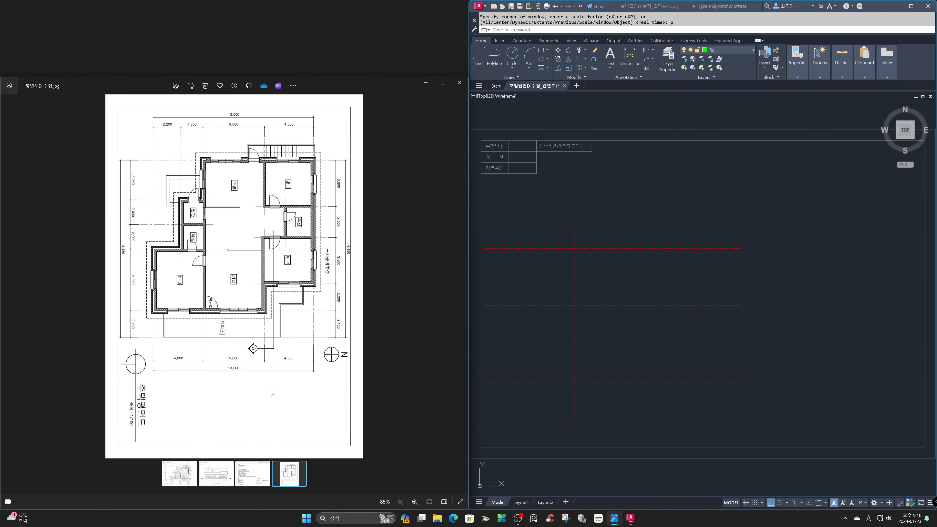
pyautogui.scroll(5, 272, 393)
pyautogui.moveTo(263, 378); pyautogui.dragTo(260, 294)
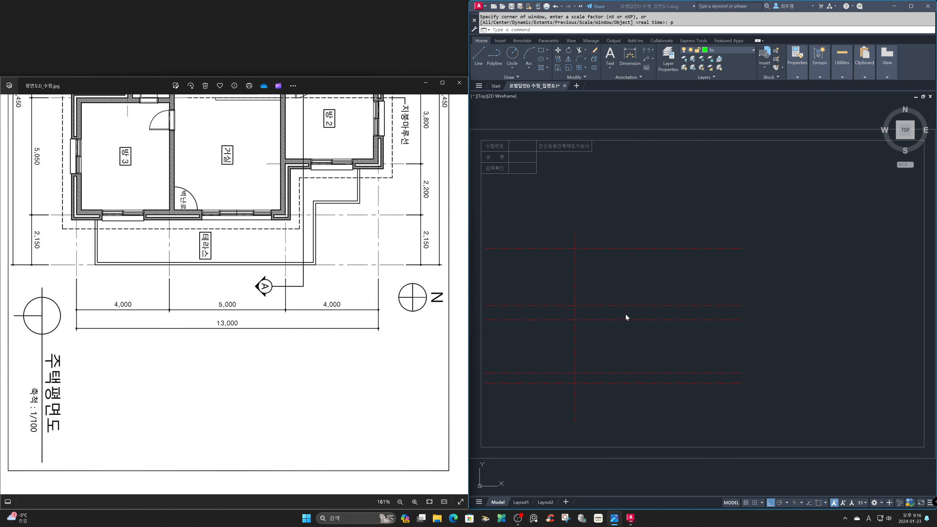
# In the AutoCAD elevation drawing, offset the vertical centreline 4000 to the right.
pyautogui.click(626, 330)
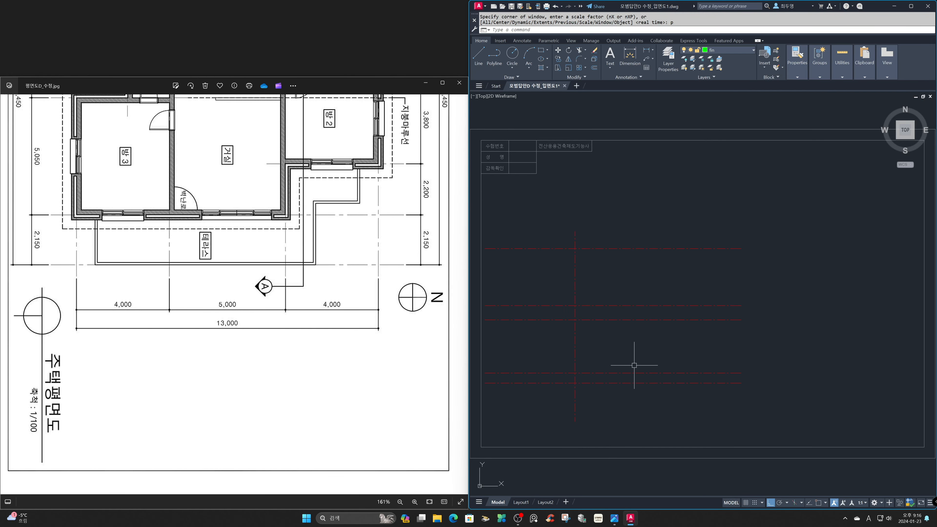
pyautogui.write('o')
pyautogui.press('Return')
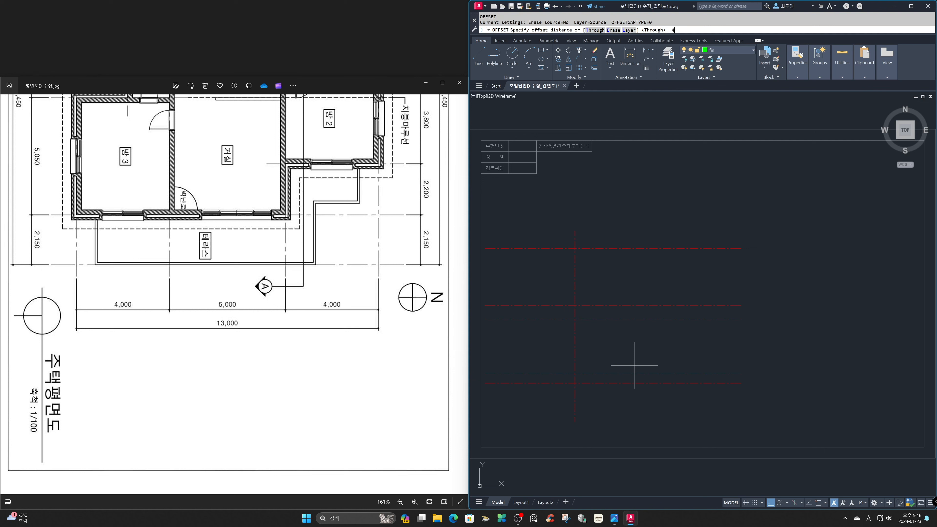
pyautogui.write('4000')
pyautogui.press('Return')
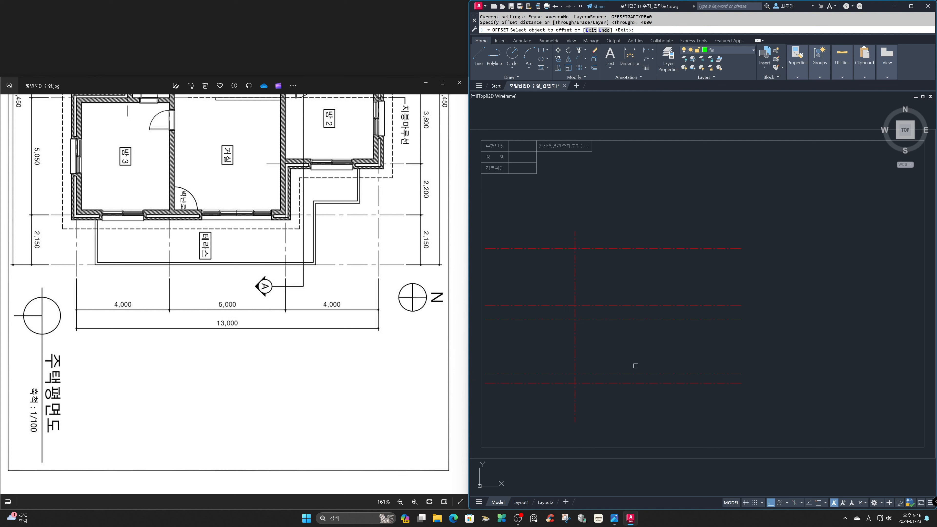
pyautogui.click(575, 356)
pyautogui.click(640, 357)
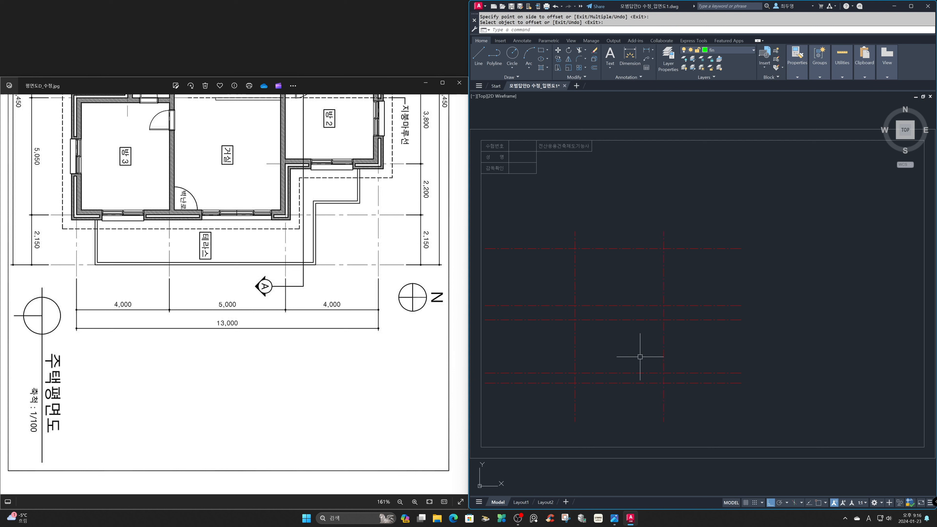
pyautogui.press('Return')
pyautogui.press('Return')
# Offset the second vertical centreline 5000 to the right to create the third grid axis.
pyautogui.write('5000')
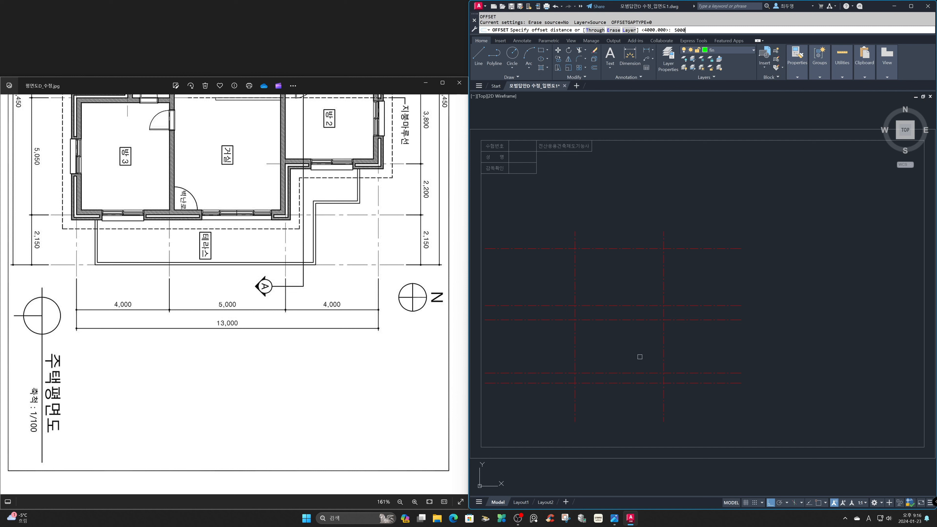
pyautogui.press('Return')
pyautogui.click(663, 358)
pyautogui.click(711, 357)
pyautogui.press('Return')
pyautogui.press('Return')
# Offset the third vertical centreline 4000 to the right to create the last grid axis.
pyautogui.write('4')
pyautogui.press('Return')
pyautogui.click(774, 353)
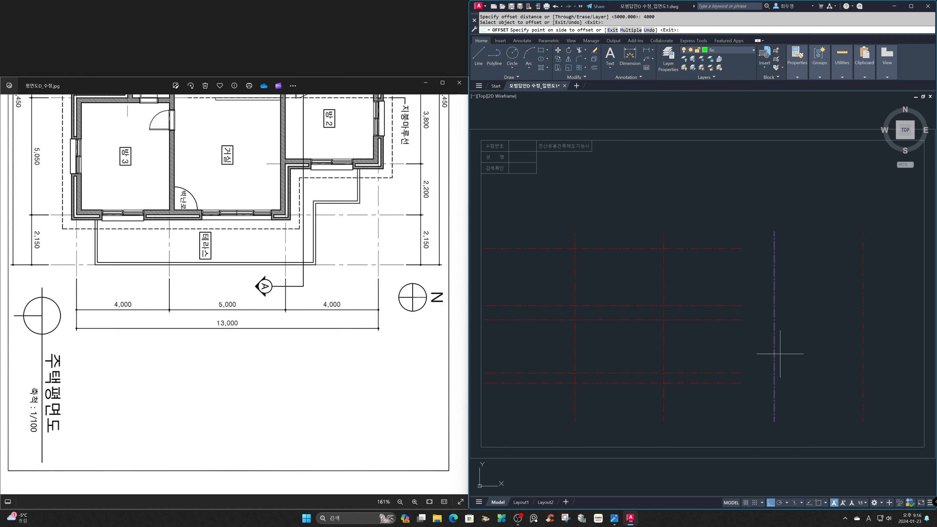
pyautogui.click(809, 357)
pyautogui.press('Return')
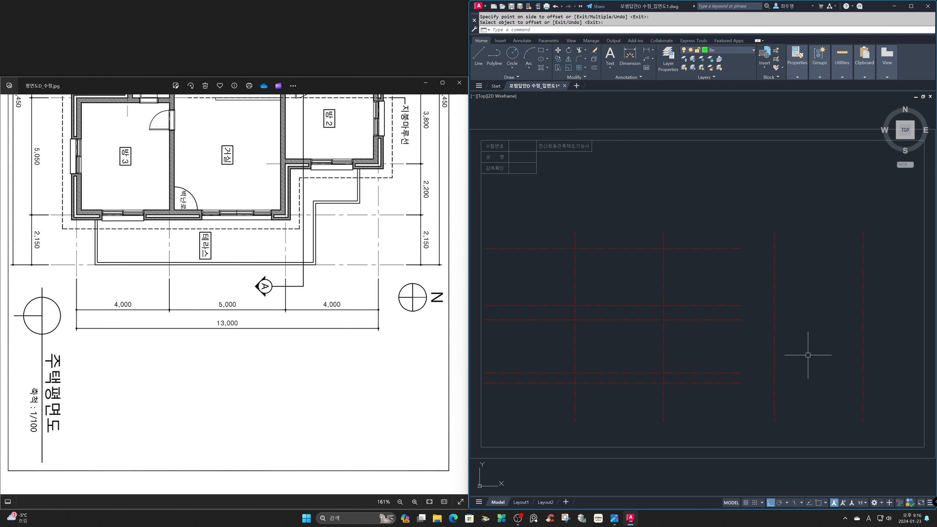
# Stretch the right ends of all five horizontal centrelines slightly past the rightmost vertical centreline.
pyautogui.write('s')
pyautogui.press('Return')
pyautogui.click(816, 396)
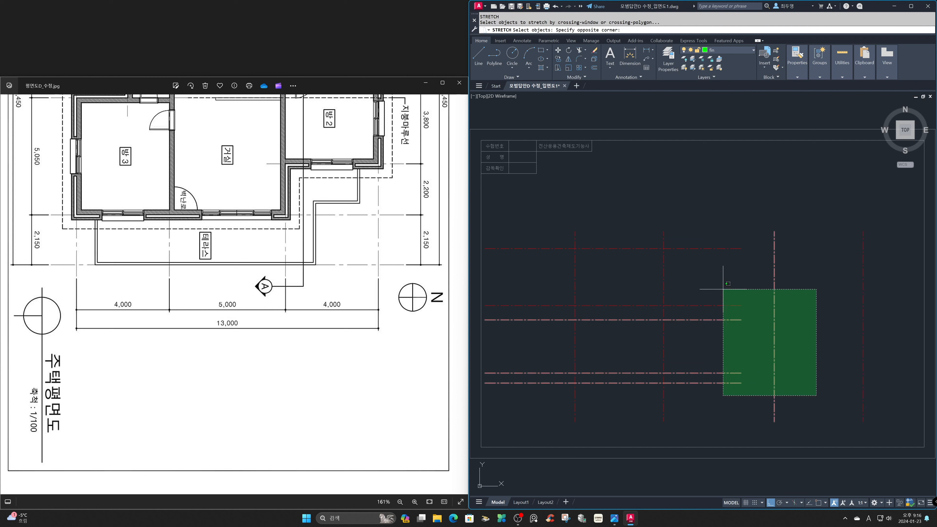
pyautogui.click(708, 244)
pyautogui.press('Return')
pyautogui.click(730, 195)
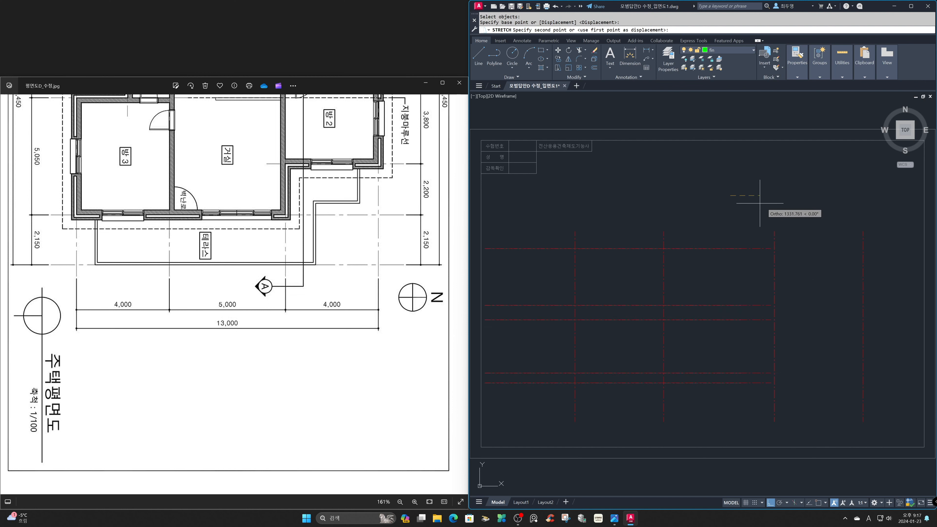
pyautogui.click(882, 201)
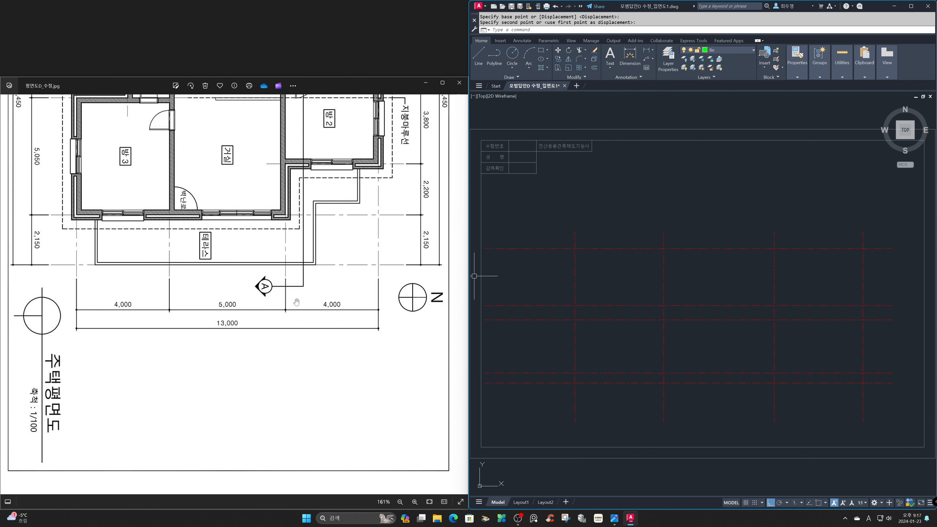
# Switch the reference image back to 동측 입면도-수정.jpg and make ele the current layer in AutoCAD.
pyautogui.scroll(-5, 297, 303)
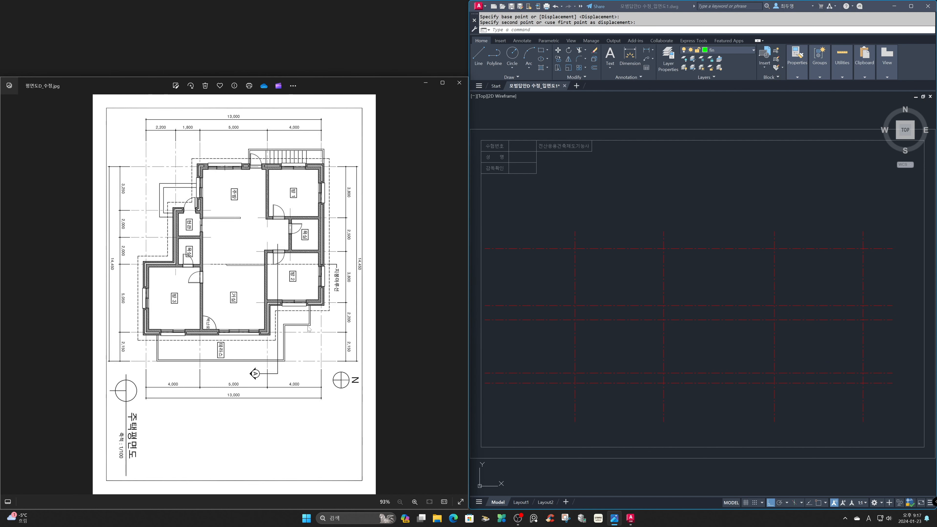
pyautogui.scroll(-1, 398, 340)
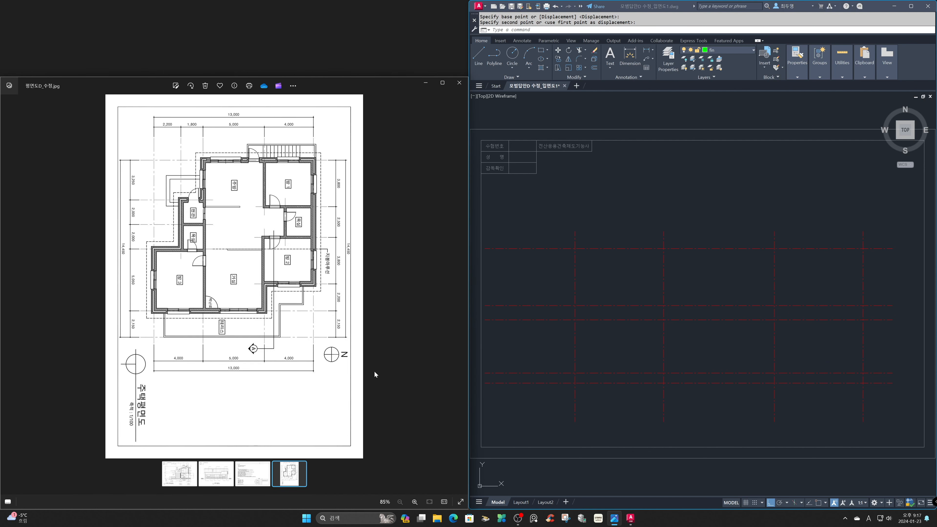
pyautogui.click(217, 477)
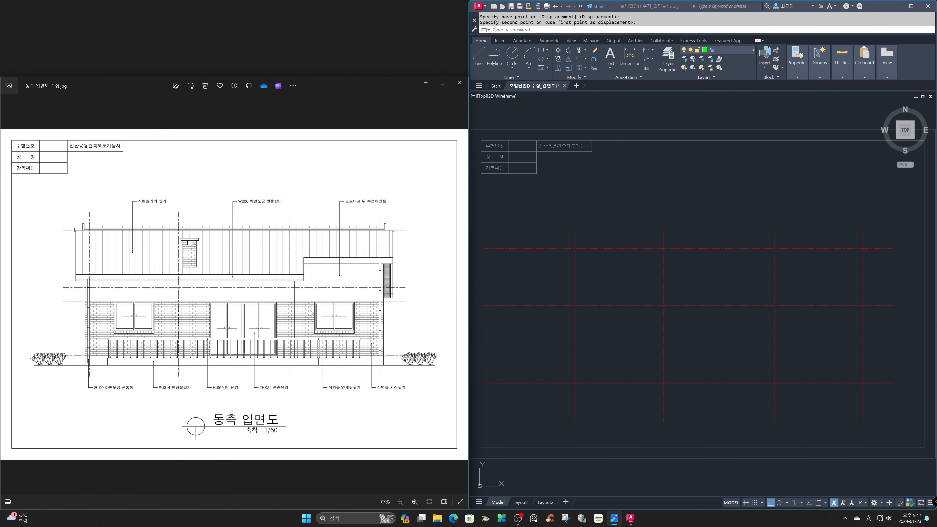
pyautogui.click(694, 335)
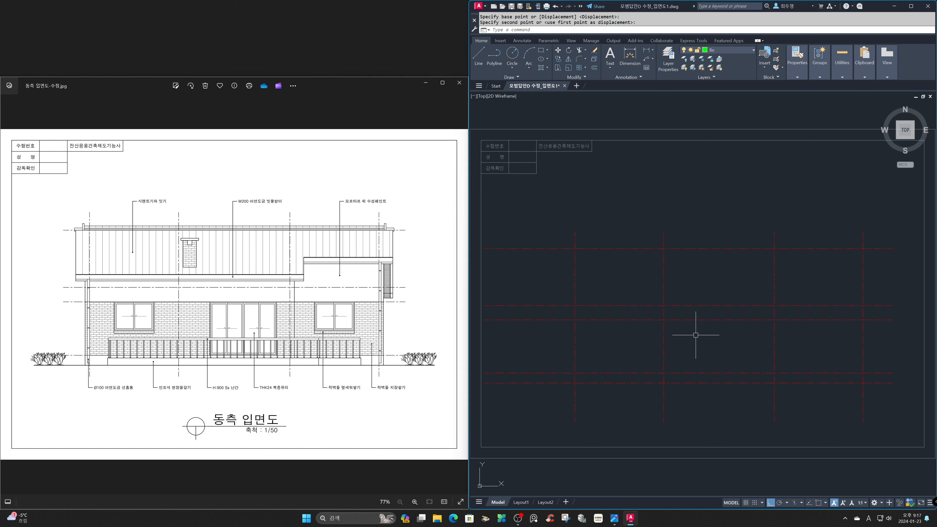
pyautogui.click(735, 52)
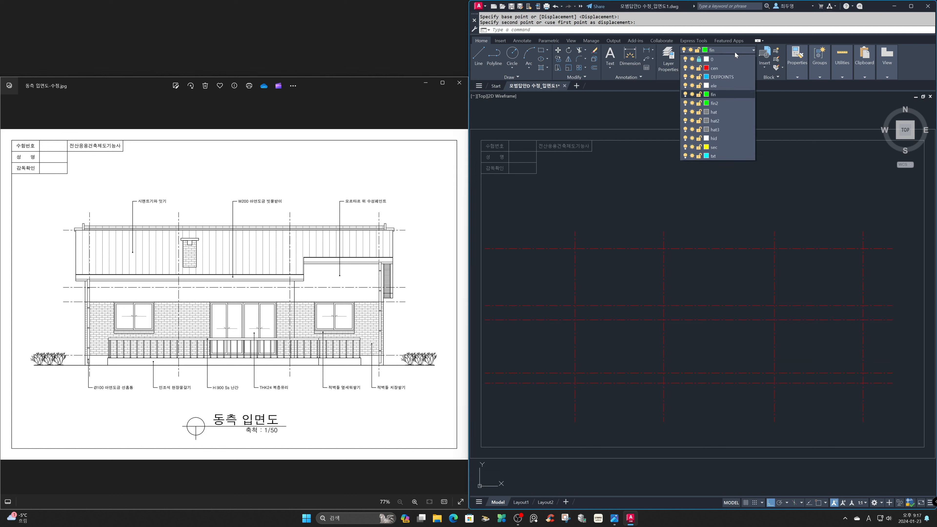
pyautogui.click(733, 85)
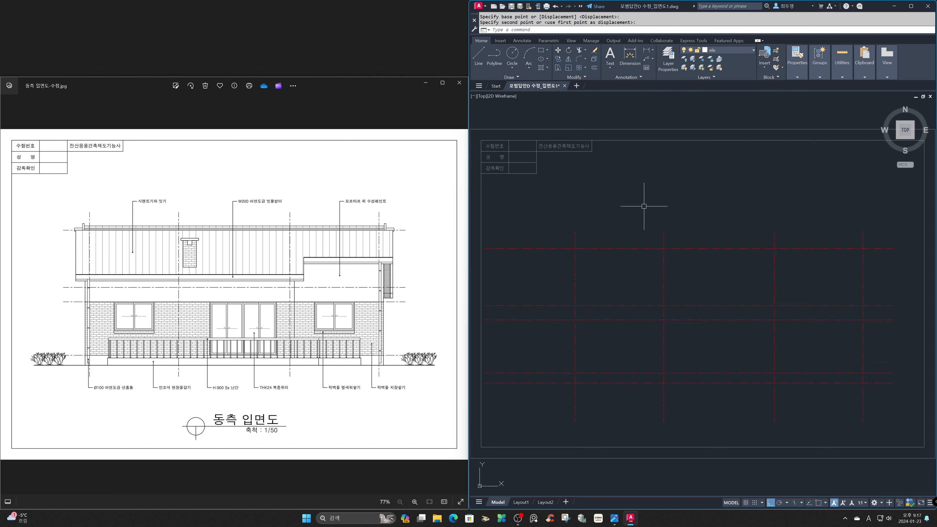
# With object snap on, draw a line along the highest horizontal centreline from the first to the last vertical axis.
pyautogui.press('F3')
pyautogui.write('L')
pyautogui.press('Return')
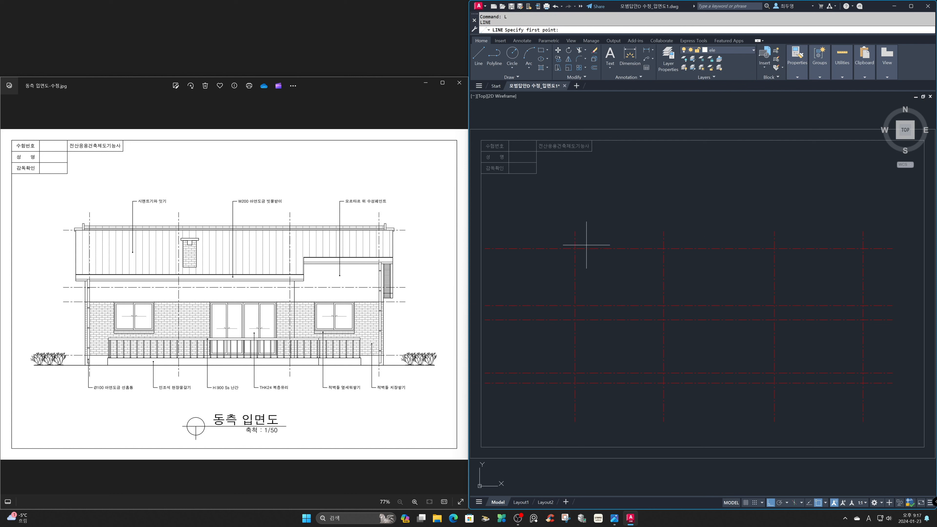
pyautogui.click(575, 248)
pyautogui.click(863, 249)
pyautogui.press('Return')
pyautogui.press('Return')
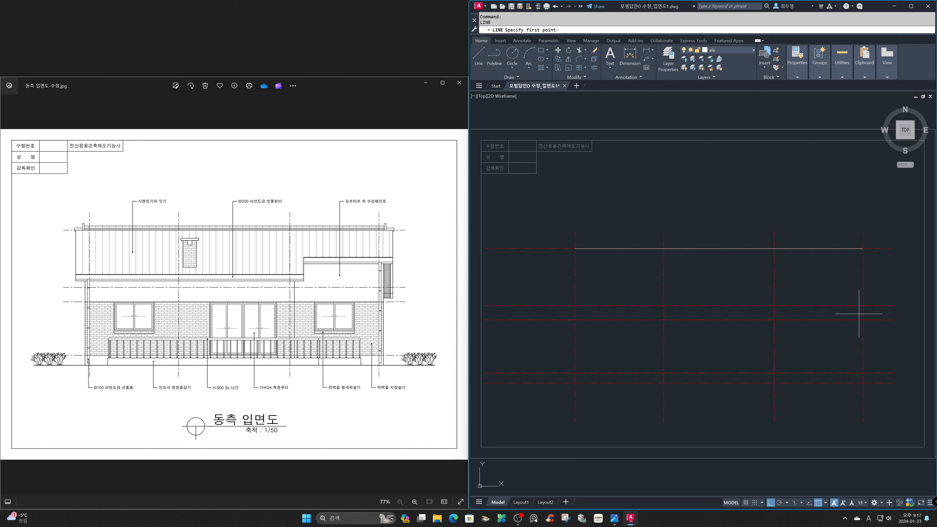
# Draw lines along the third and fourth horizontal centrelines from the top, each spanning the first to last vertical axes.
pyautogui.click(863, 320)
pyautogui.click(574, 320)
pyautogui.press('Return')
pyautogui.press('Return')
pyautogui.click(575, 373)
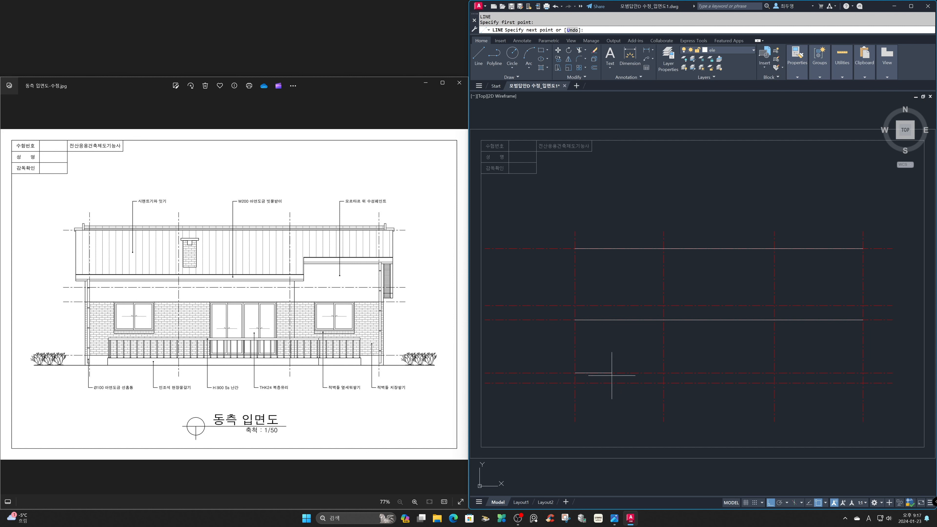
pyautogui.click(863, 373)
pyautogui.press('Return')
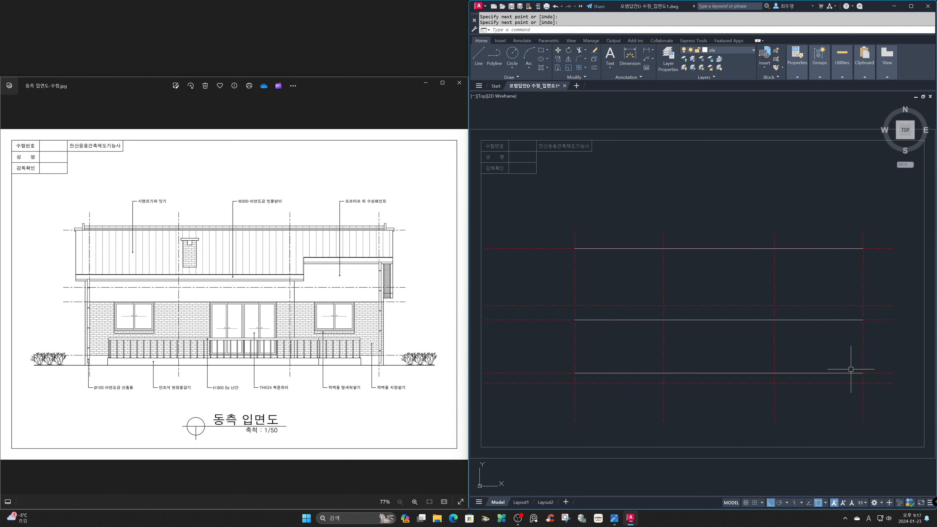
# Move the lowest horizontal centreline, the ground line, to the sec layer and clear the selection.
pyautogui.click(832, 383)
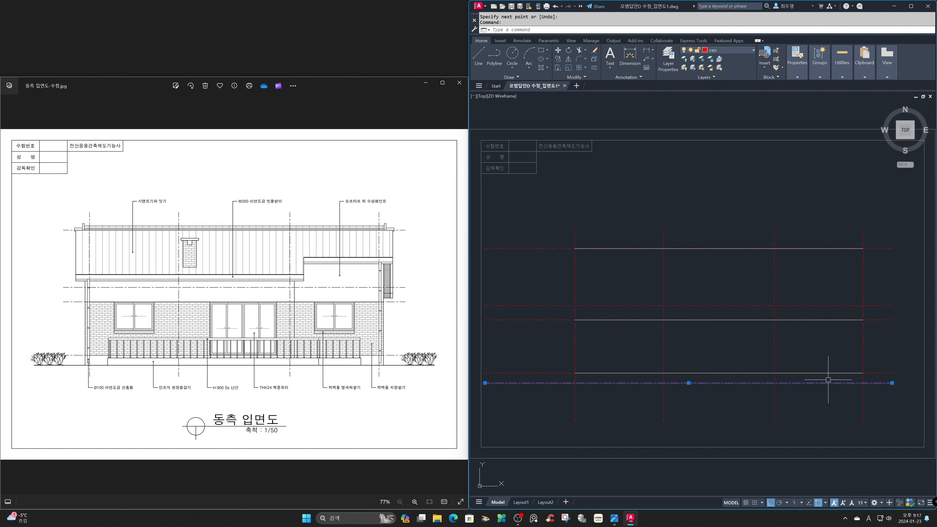
pyautogui.click(751, 50)
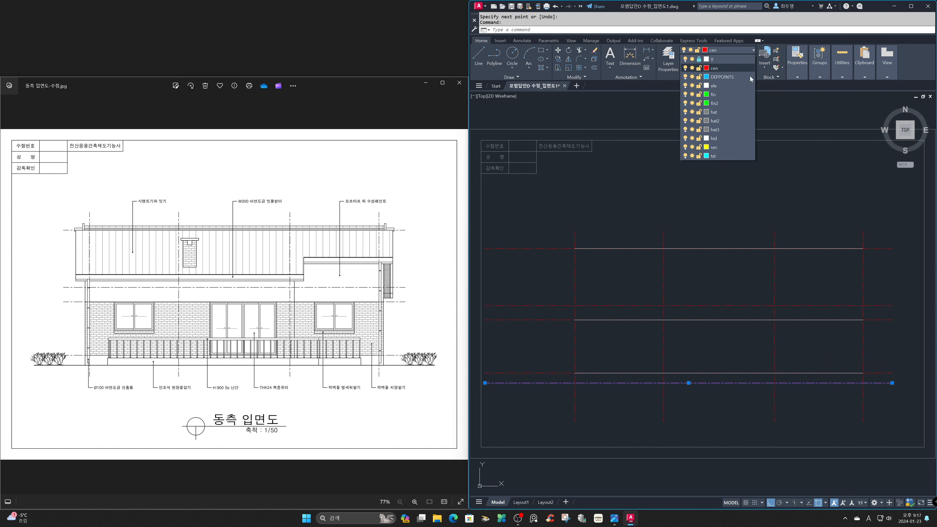
pyautogui.click(734, 147)
pyautogui.press('Escape')
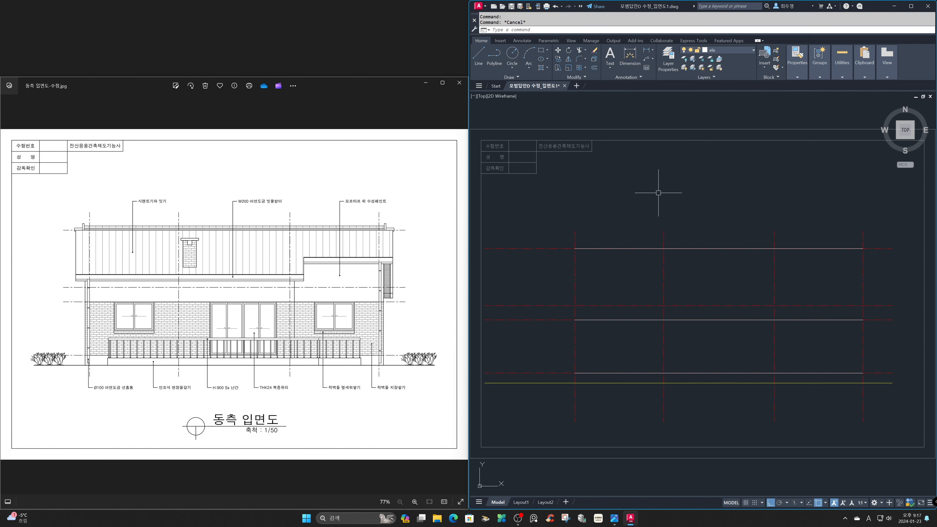
# Place a horizontal construction line through the underside of the lower eave in the section drawing.
pyautogui.write('z')
pyautogui.press('Return')
pyautogui.write('a')
pyautogui.press('Return')
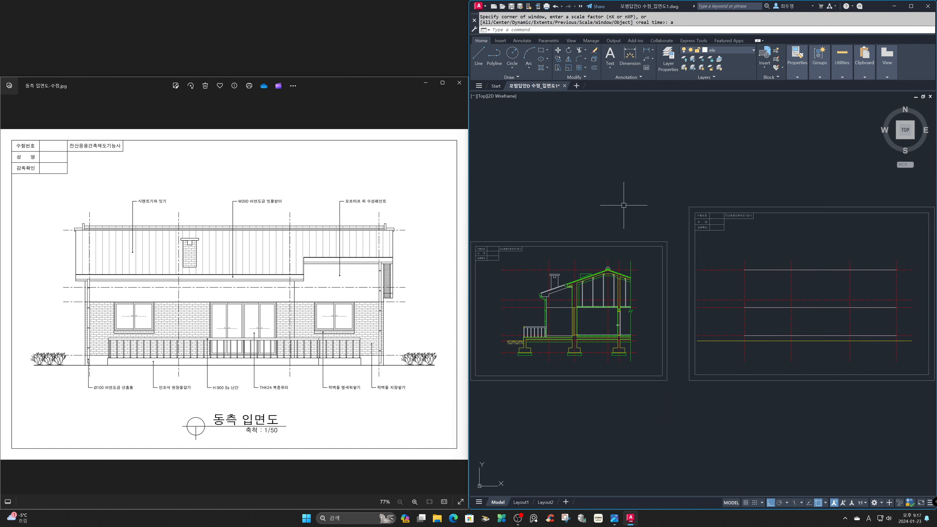
pyautogui.write('z')
pyautogui.press('Return')
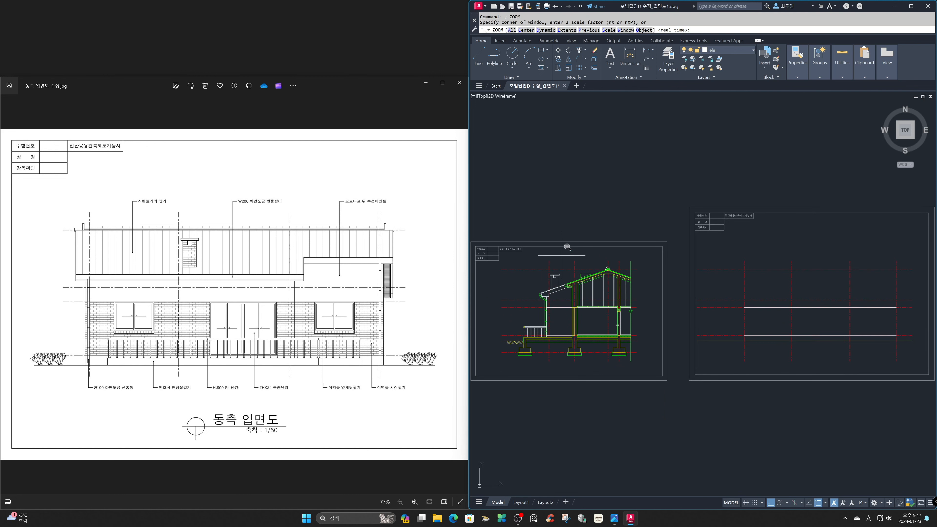
pyautogui.click(535, 263)
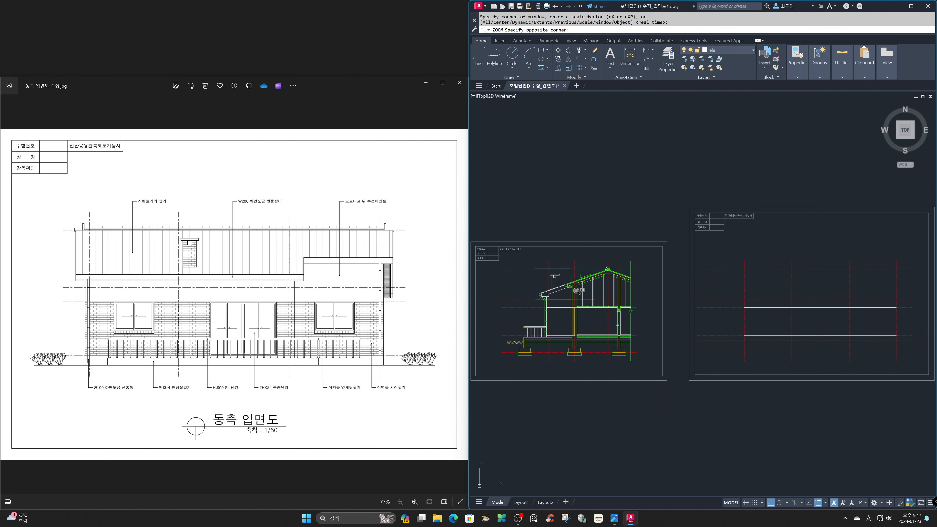
pyautogui.click(600, 330)
pyautogui.click(582, 297)
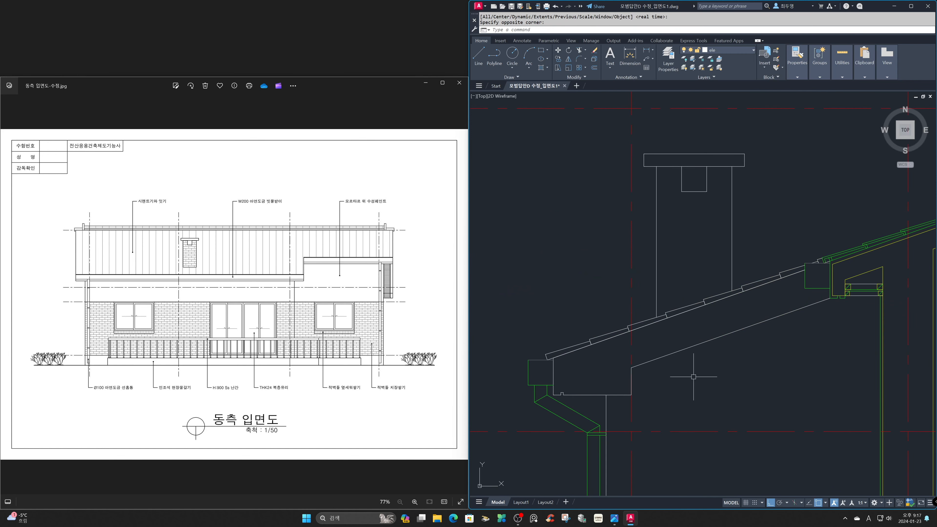
pyautogui.write('xl')
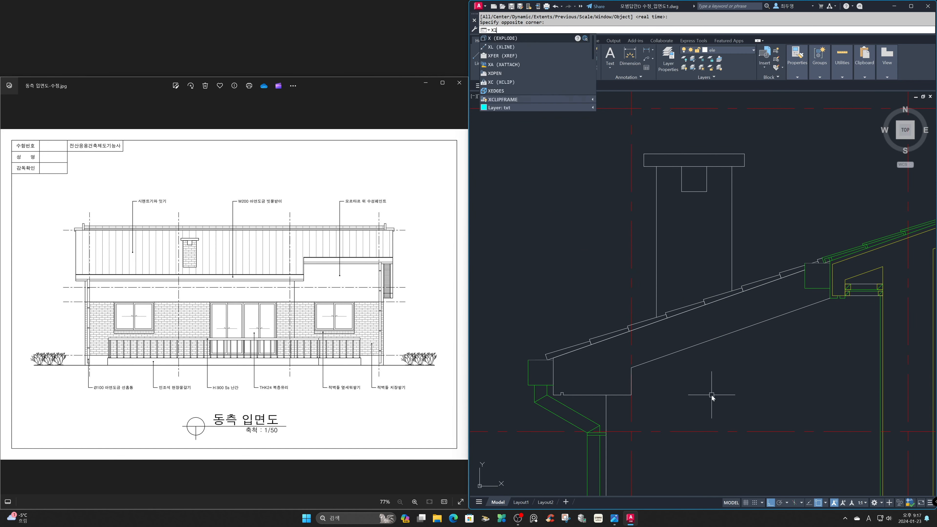
pyautogui.press('Return')
pyautogui.write('h')
pyautogui.press('Return')
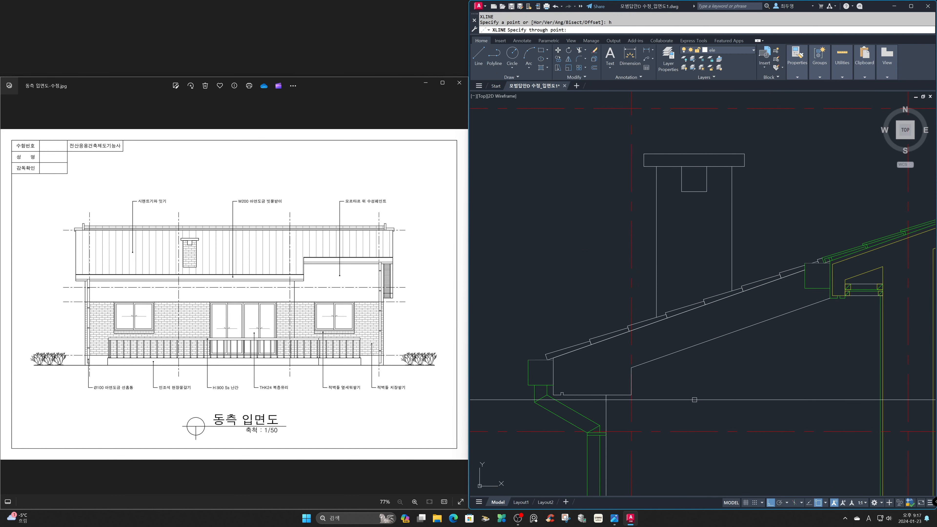
pyautogui.press('Return')
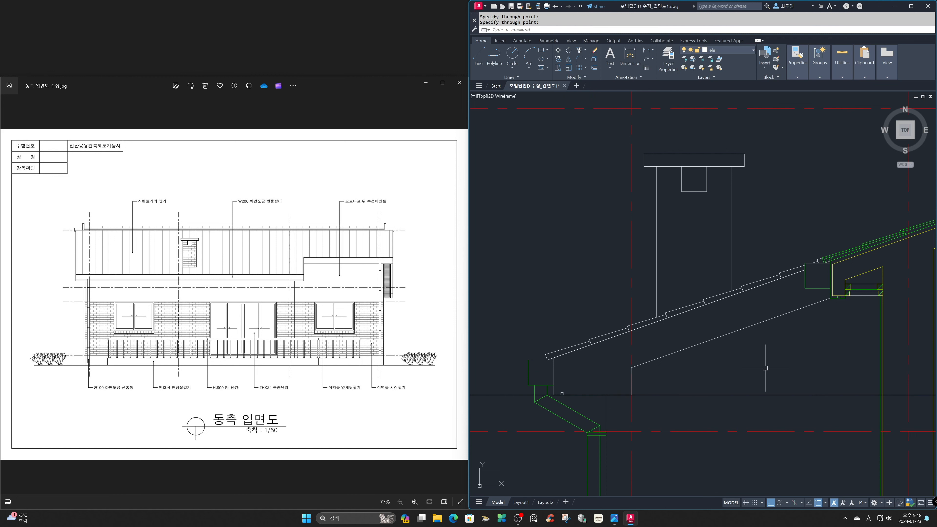
# Return to the elevation sheet and examine where the eave construction line crosses its grid.
pyautogui.write('z')
pyautogui.press('Return')
pyautogui.write('p')
pyautogui.press('Return')
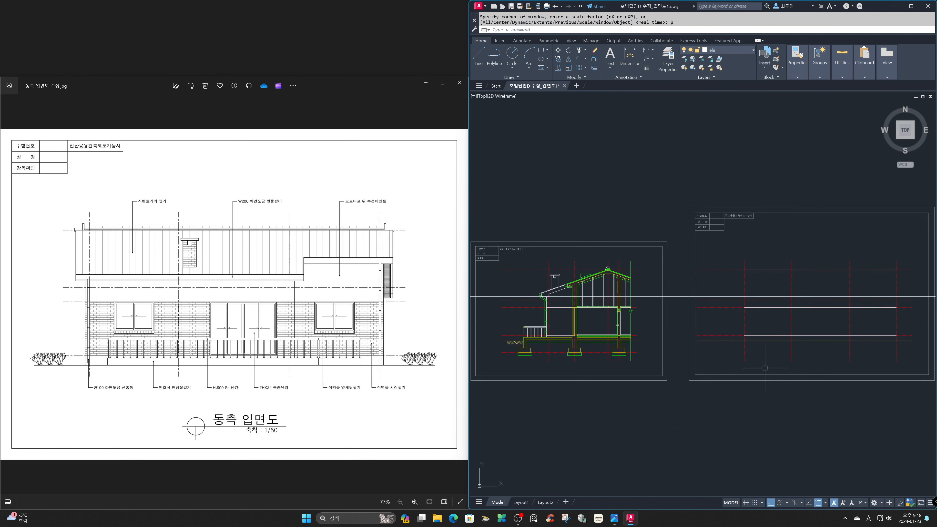
pyautogui.write('z')
pyautogui.press('Return')
pyautogui.write('p')
pyautogui.press('Return')
pyautogui.press('Return')
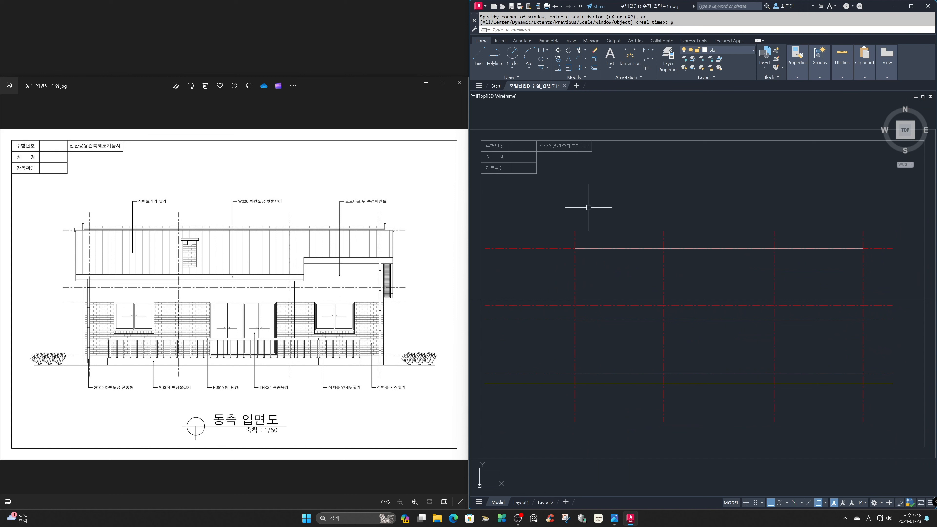
# Offset the first and last vertical axes outward by 620, placing the copies on the current layer.
pyautogui.write('o')
pyautogui.press('Return')
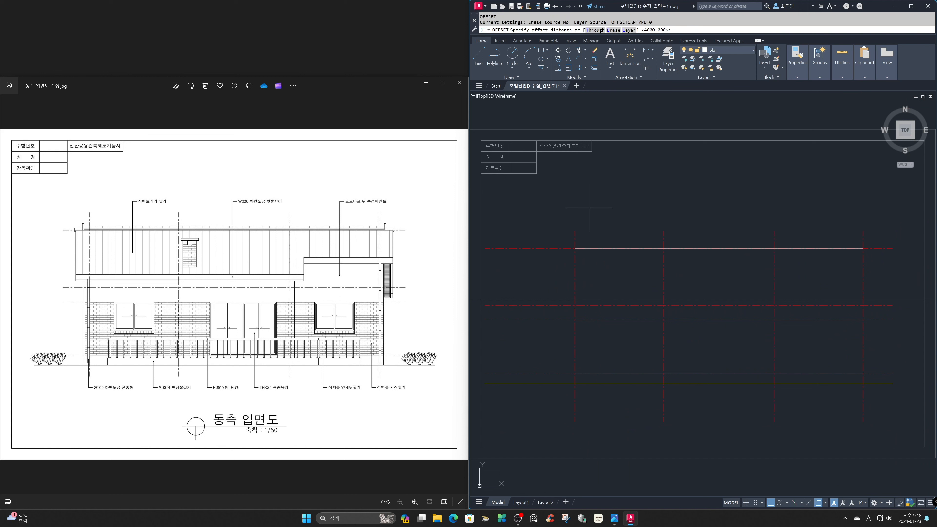
pyautogui.write('l')
pyautogui.press('Return')
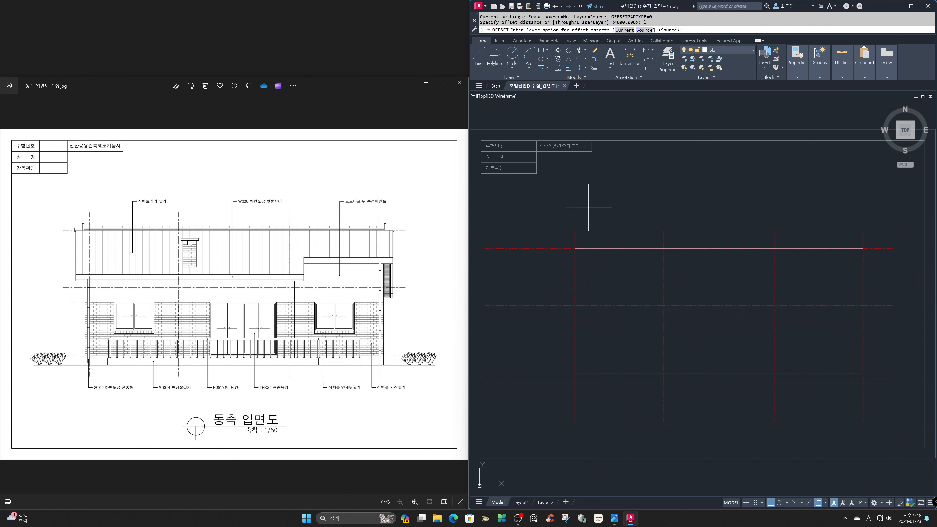
pyautogui.write('c')
pyautogui.press('Return')
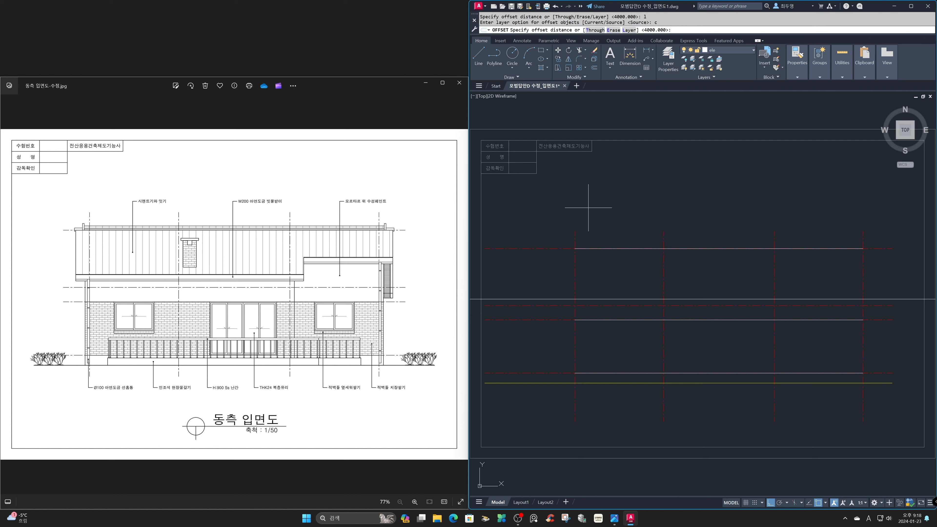
pyautogui.write('620')
pyautogui.press('Return')
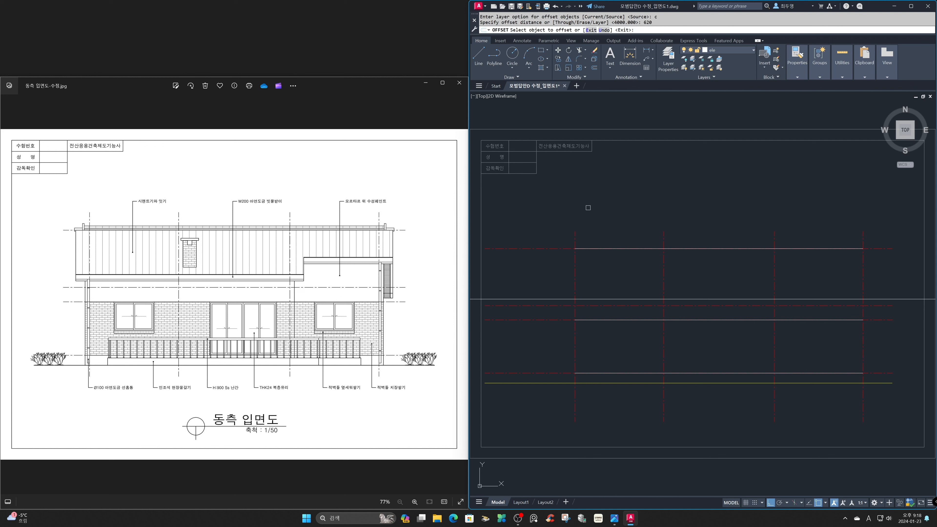
pyautogui.press('F3')
pyautogui.click(575, 228)
pyautogui.click(553, 236)
pyautogui.click(862, 240)
pyautogui.click(881, 242)
pyautogui.press('Return')
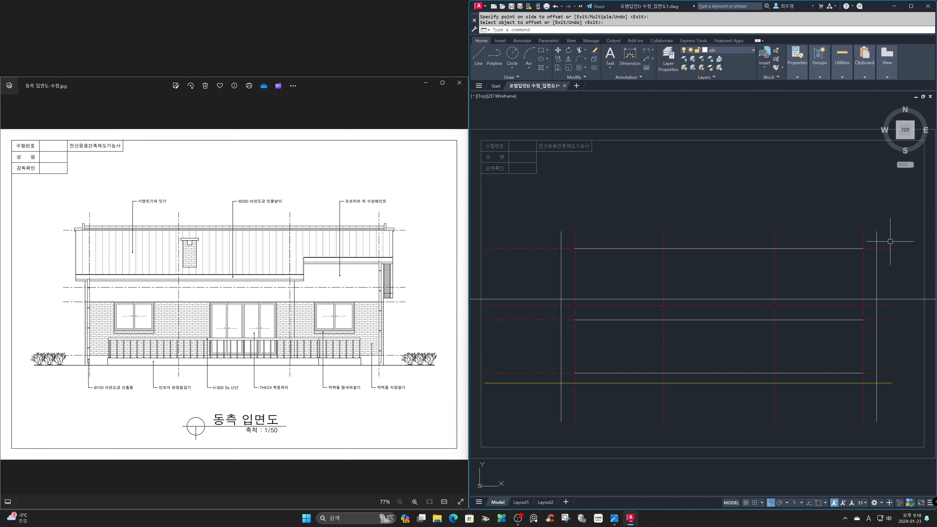
# Fillet the top line, the eave construction line and the two outermost vertical lines into a closed rectangular roof outline.
pyautogui.write('f')
pyautogui.press('Return')
pyautogui.write('m')
pyautogui.press('Return')
pyautogui.click(864, 247)
pyautogui.click(876, 260)
pyautogui.click(875, 271)
pyautogui.click(838, 299)
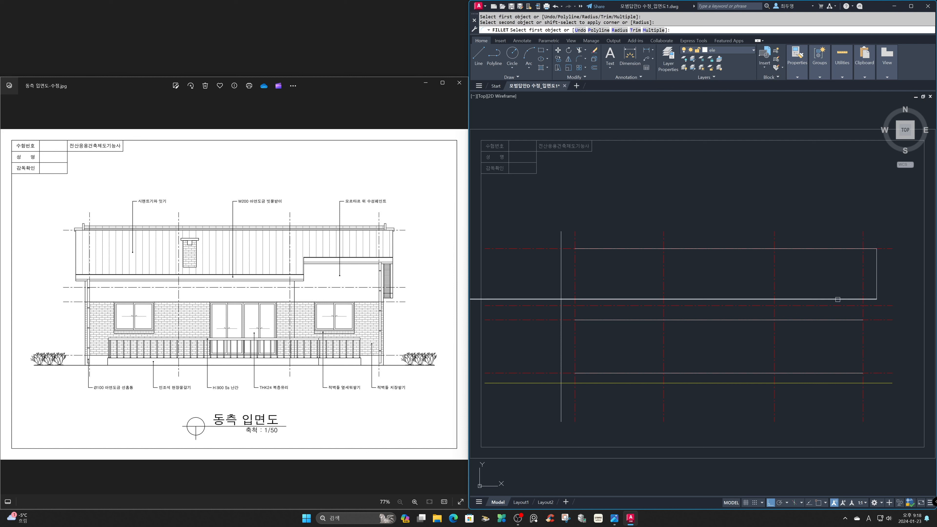
pyautogui.click(599, 299)
pyautogui.click(561, 276)
pyautogui.click(576, 259)
pyautogui.click(586, 248)
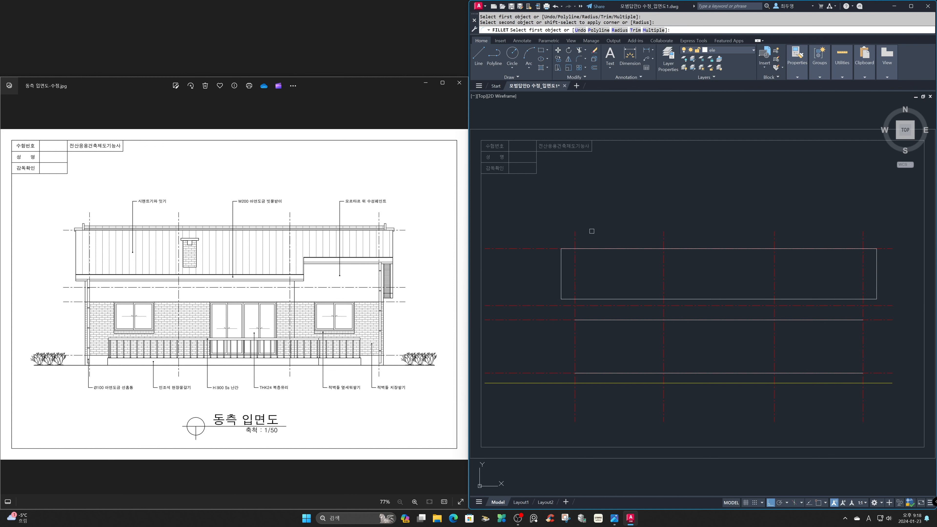
pyautogui.press('space')
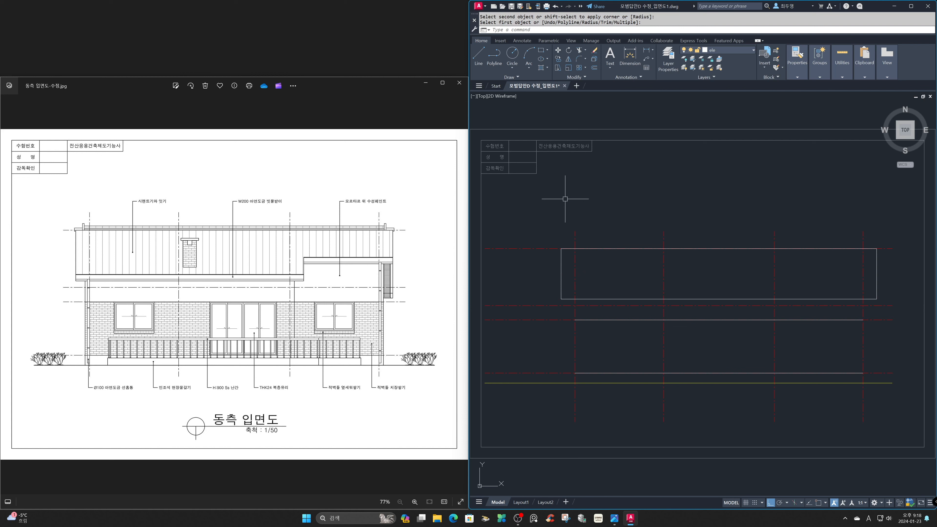
# Offset the first vertical axis outward and the third and fourth axes toward the last-axis side by 200 as wall lines.
pyautogui.write('o')
pyautogui.press('space')
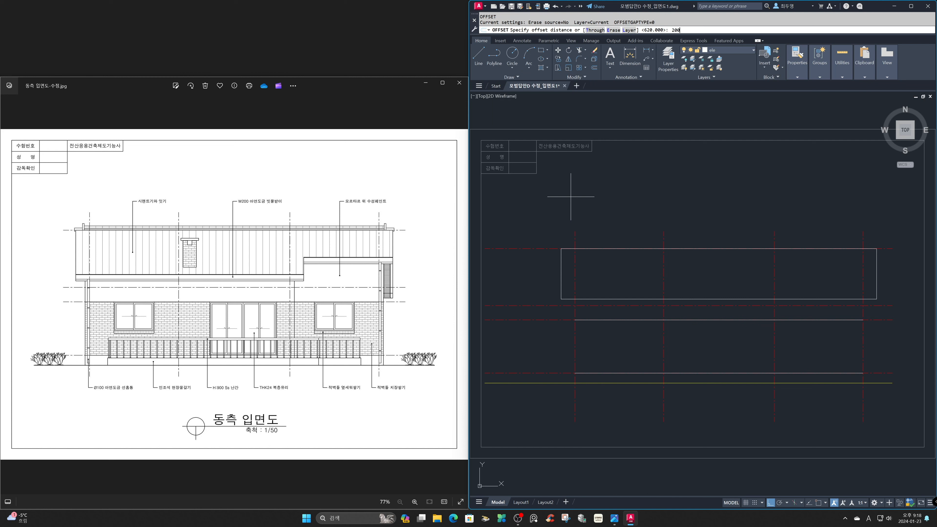
pyautogui.press('Return')
pyautogui.click(572, 221)
pyautogui.click(559, 240)
pyautogui.click(775, 237)
pyautogui.click(823, 240)
pyautogui.click(862, 241)
pyautogui.click(879, 242)
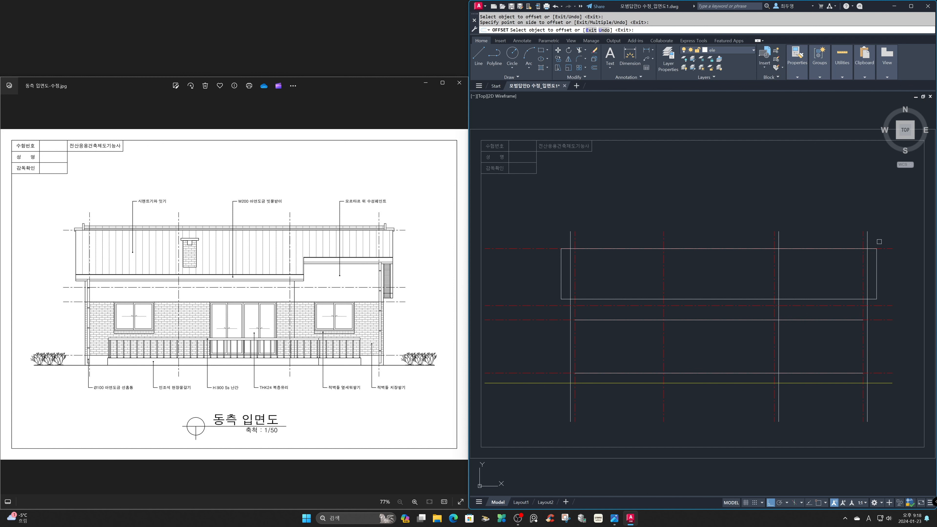
pyautogui.press('Return')
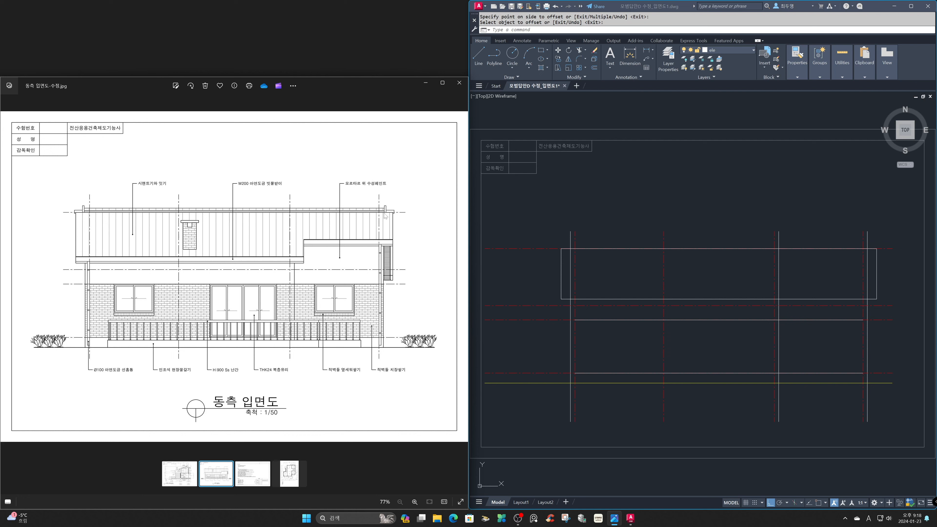
# Examine the wall and terrace layout in the floor plan image, then reopen the east elevation reference image.
pyautogui.click(297, 471)
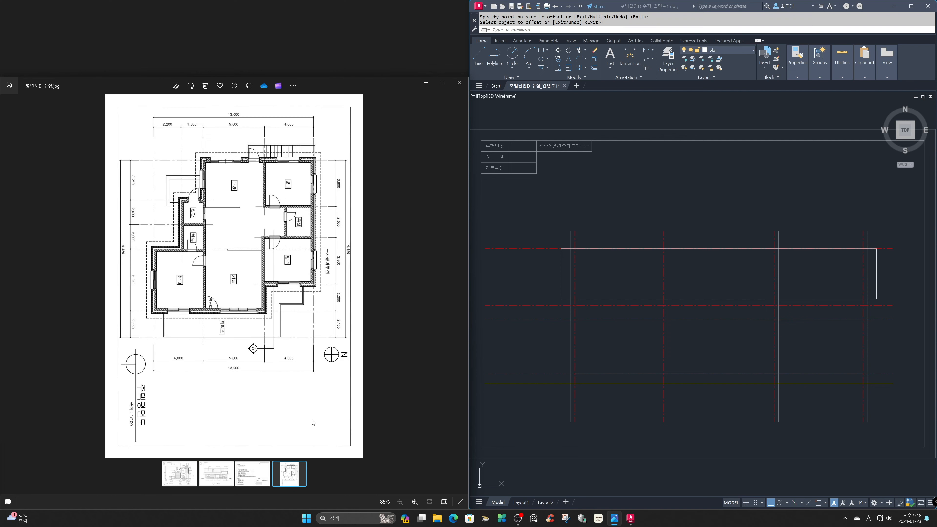
pyautogui.scroll(5, 254, 352)
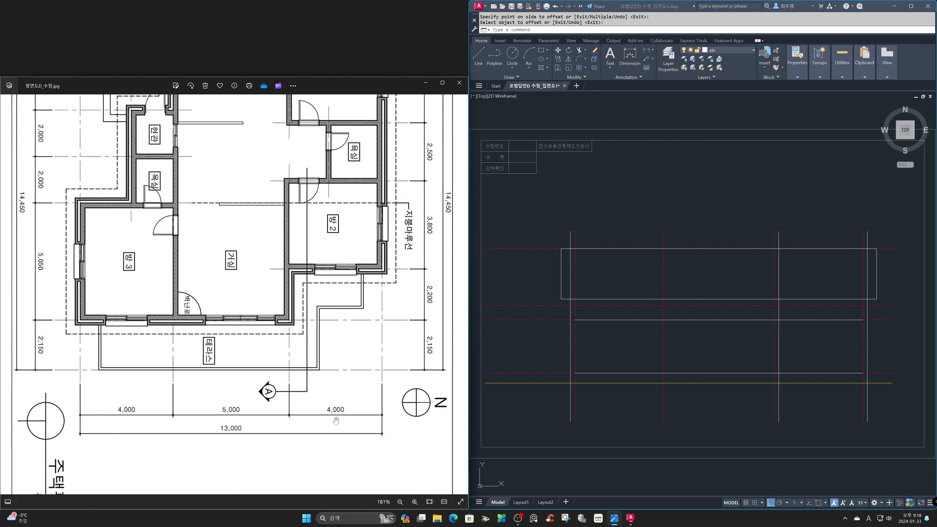
pyautogui.scroll(-5, 284, 346)
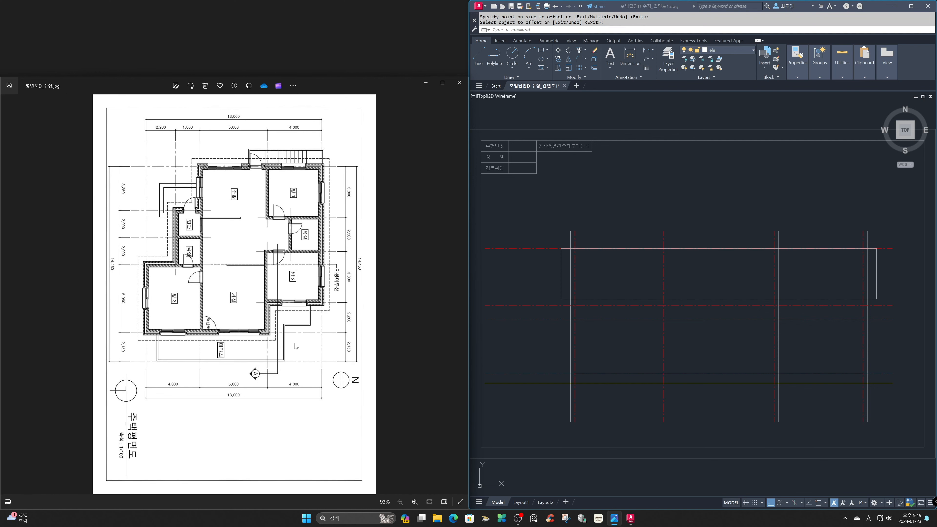
pyautogui.click(224, 475)
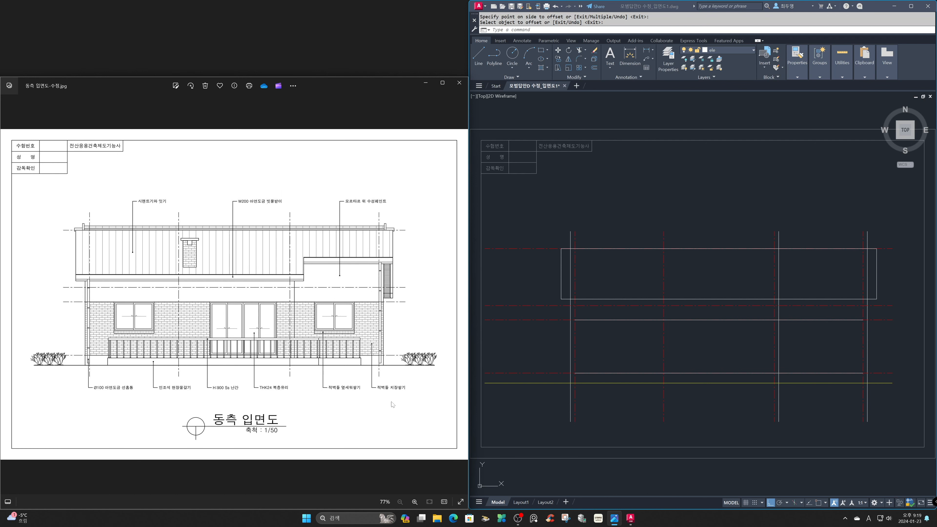
# Freeze the cen layer in the AutoCAD drawing to hide the centrelines.
pyautogui.click(669, 229)
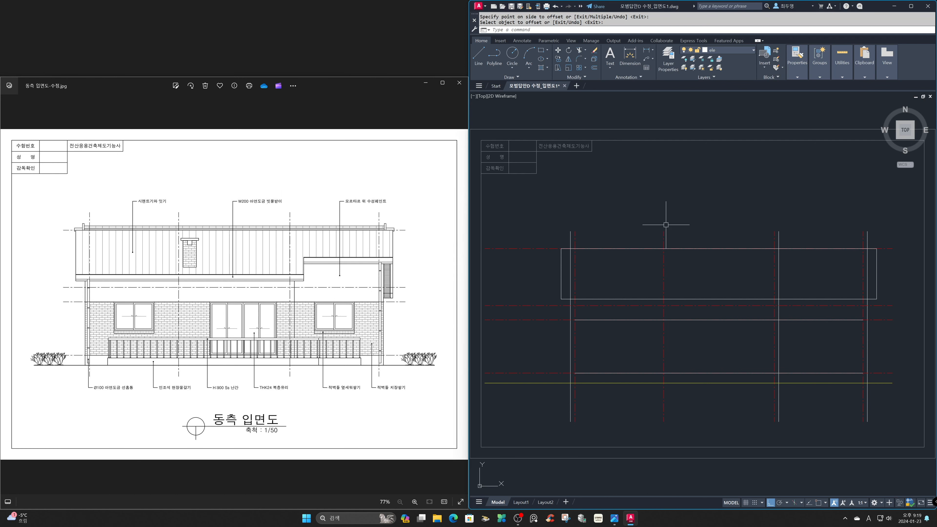
pyautogui.click(731, 51)
pyautogui.click(692, 67)
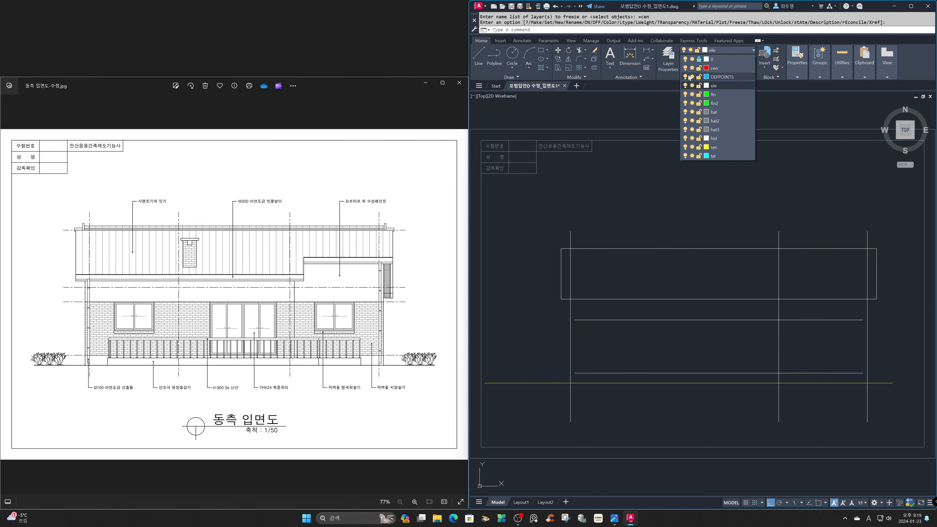
# Trim the three vertical wall lines above and inside the roof rectangle so they start at the eave line.
pyautogui.write('tr')
pyautogui.press('Return')
pyautogui.press('Return')
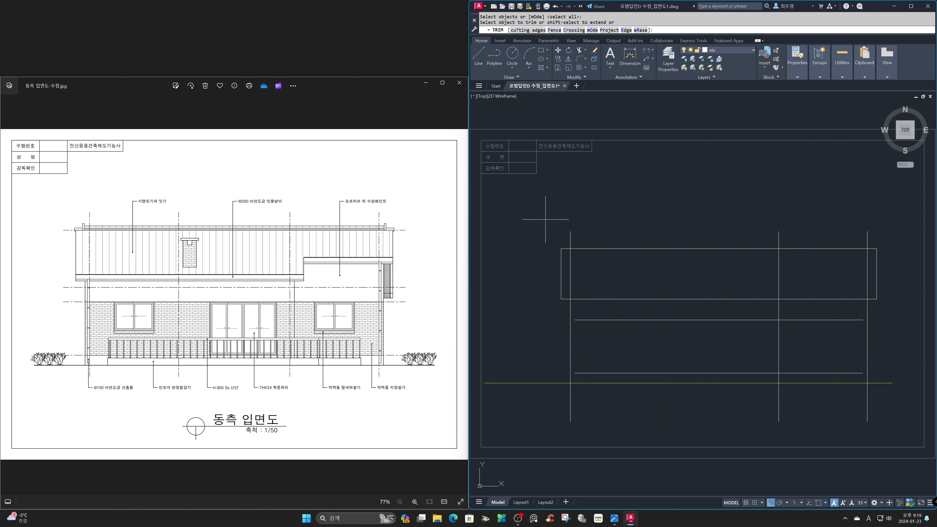
pyautogui.click(545, 217)
pyautogui.click(898, 264)
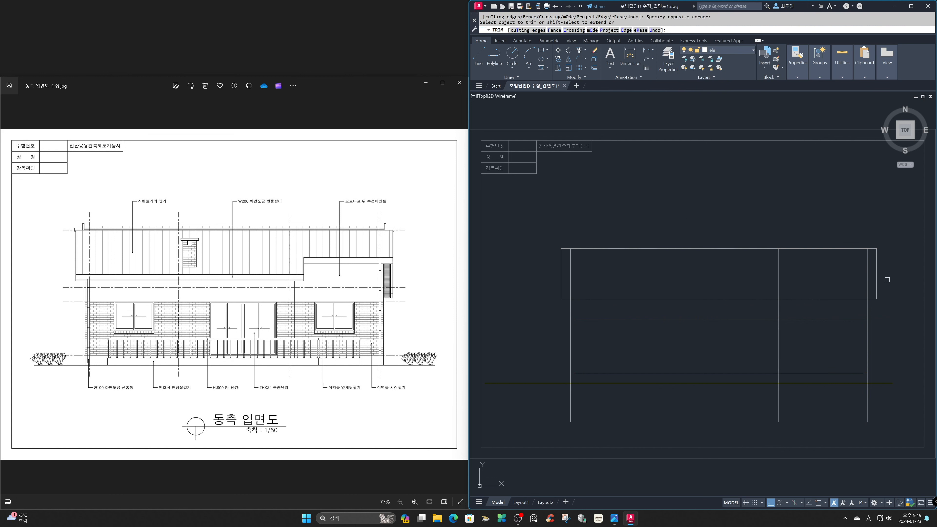
pyautogui.click(872, 291)
pyautogui.click(568, 280)
# Trim the wall lines below the ground line and extend the two horizontal wall lines to the outer walls.
pyautogui.click(549, 390)
pyautogui.click(878, 412)
pyautogui.click(857, 377)
pyautogui.click(835, 314)
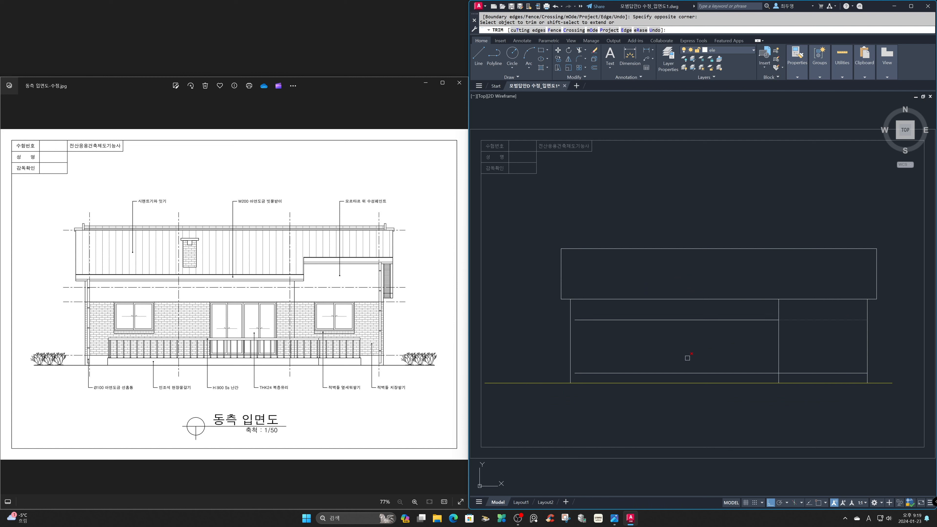
pyautogui.keyDown('shift'); pyautogui.click(602, 379); pyautogui.keyUp('shift')
pyautogui.keyDown('shift'); pyautogui.click(590, 318); pyautogui.keyUp('shift')
pyautogui.press('Return')
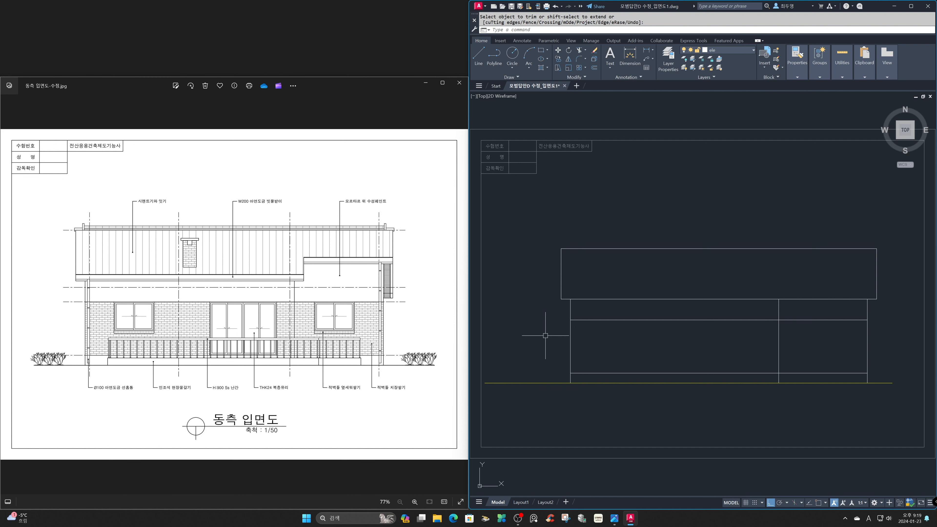
# Place a horizontal construction line through the top corner of the lower eave's fascia in the section drawing.
pyautogui.write('z')
pyautogui.press('Return')
pyautogui.write('a')
pyautogui.press('Return')
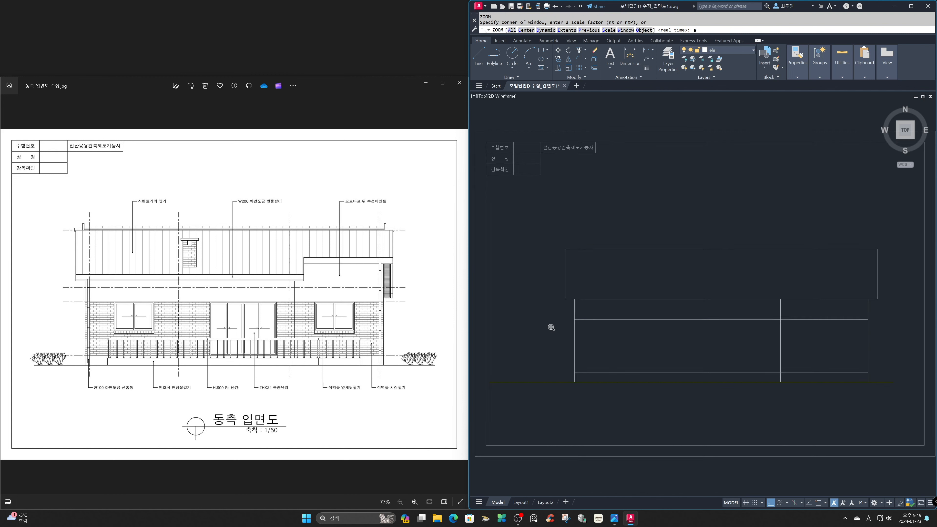
pyautogui.write('z')
pyautogui.press('Return')
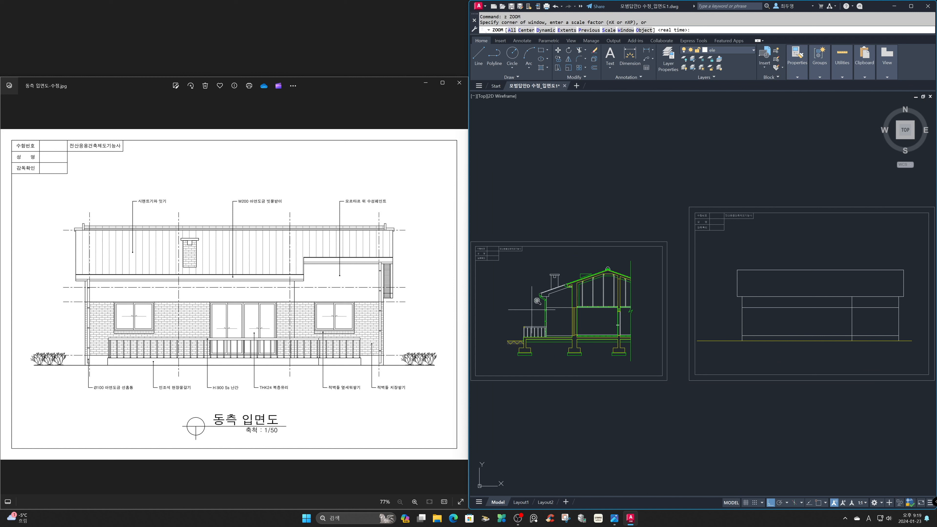
pyautogui.click(531, 266)
pyautogui.click(579, 313)
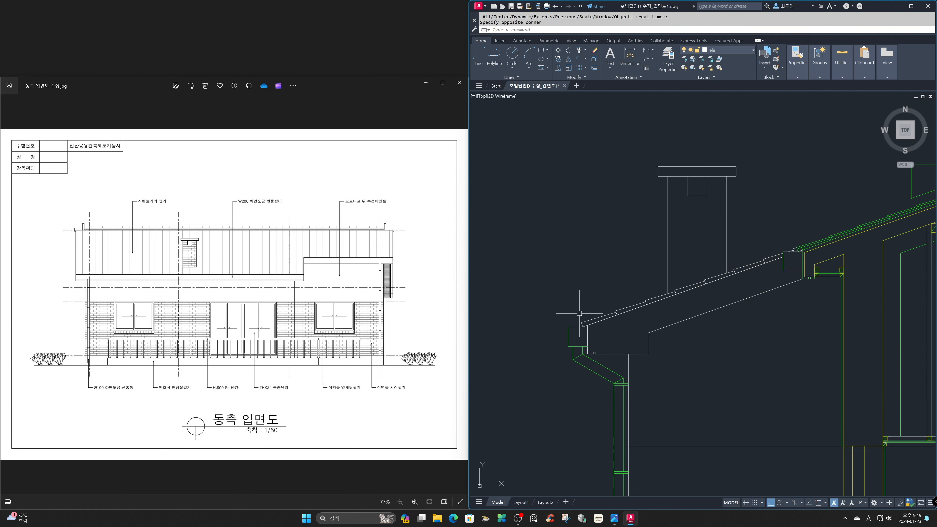
pyautogui.write('xl')
pyautogui.press('Return')
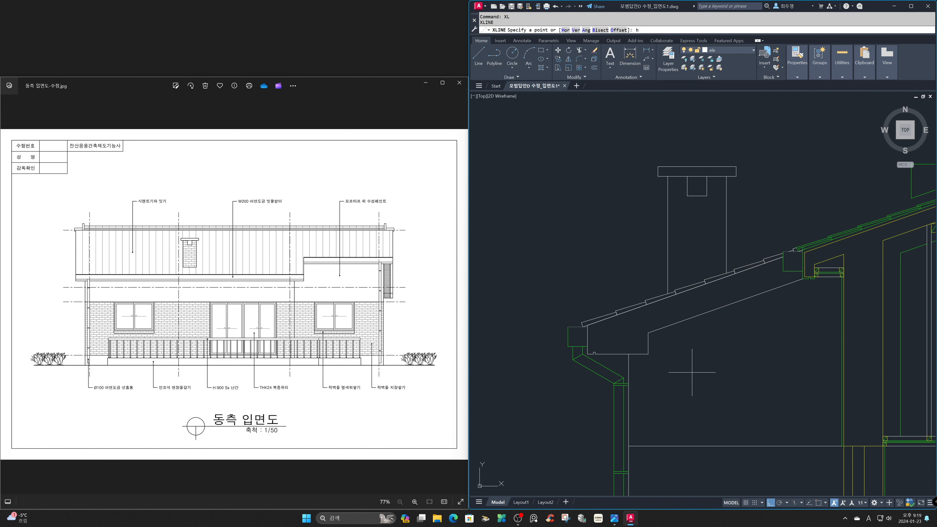
pyautogui.press('Return')
pyautogui.press('F3')
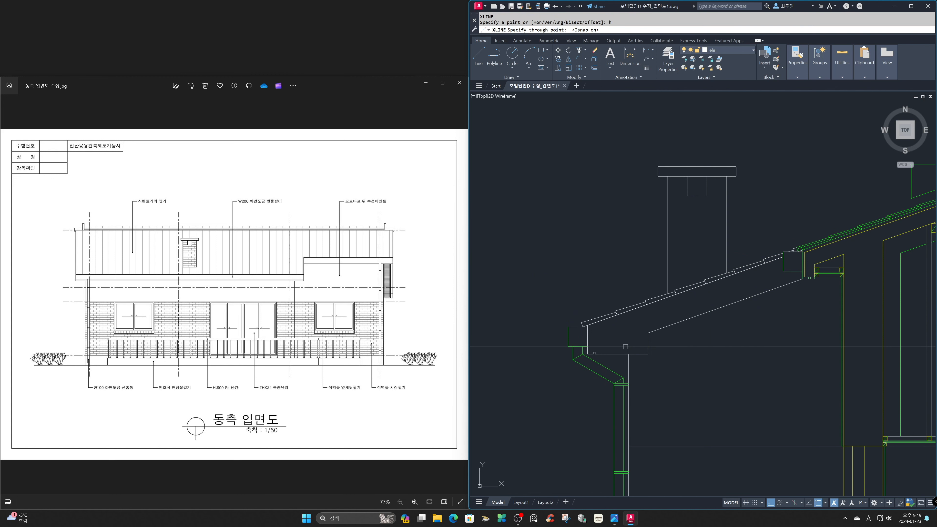
pyautogui.click(586, 325)
pyautogui.press('Return')
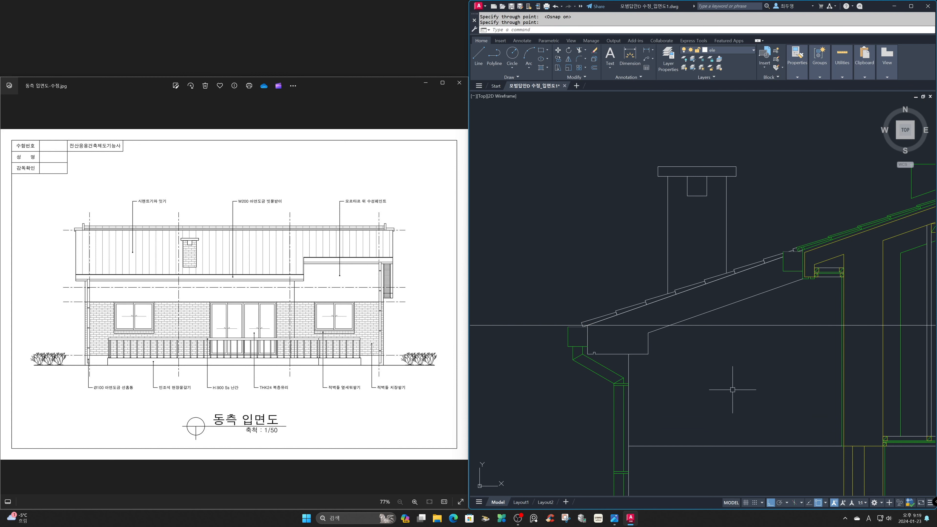
# Return to the elevation sheet and thaw the cen layer to show the centrelines.
pyautogui.press('Return')
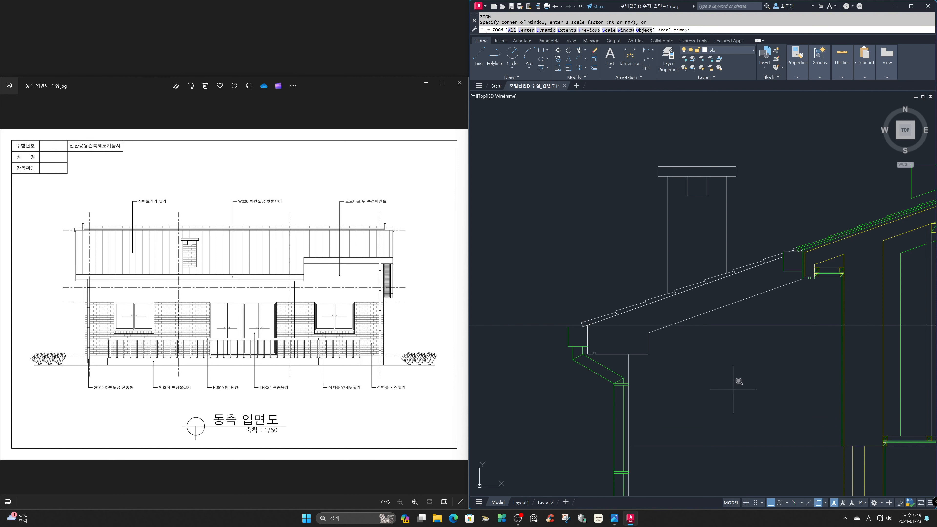
pyautogui.write('p')
pyautogui.press('Return')
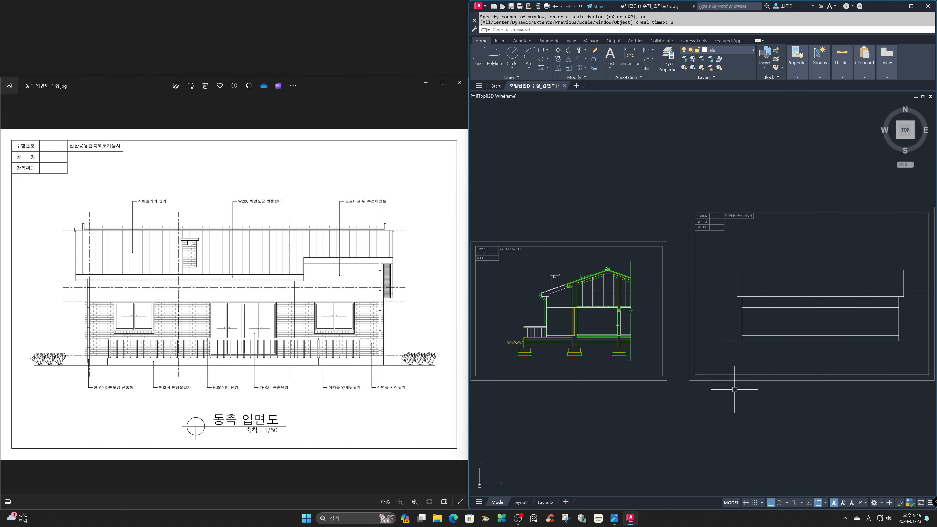
pyautogui.press('Return')
pyautogui.write('p')
pyautogui.press('Return')
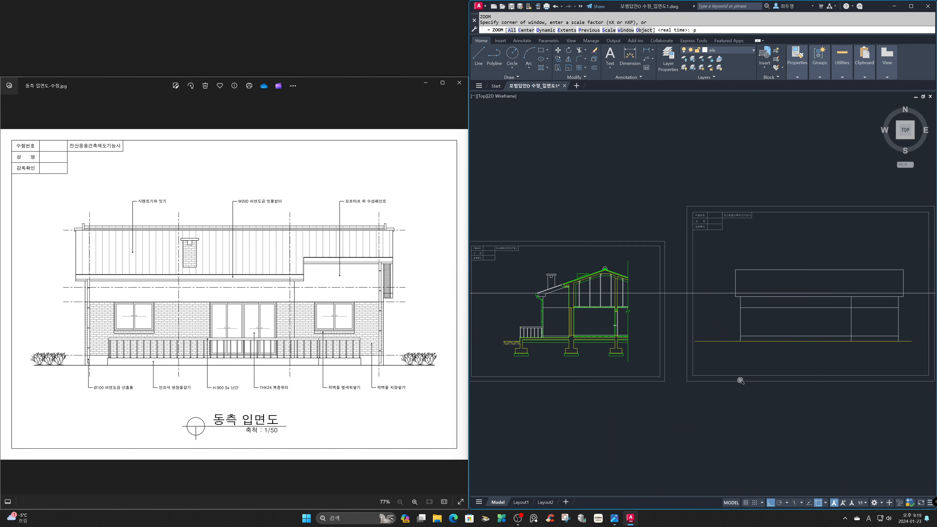
pyautogui.press('Return')
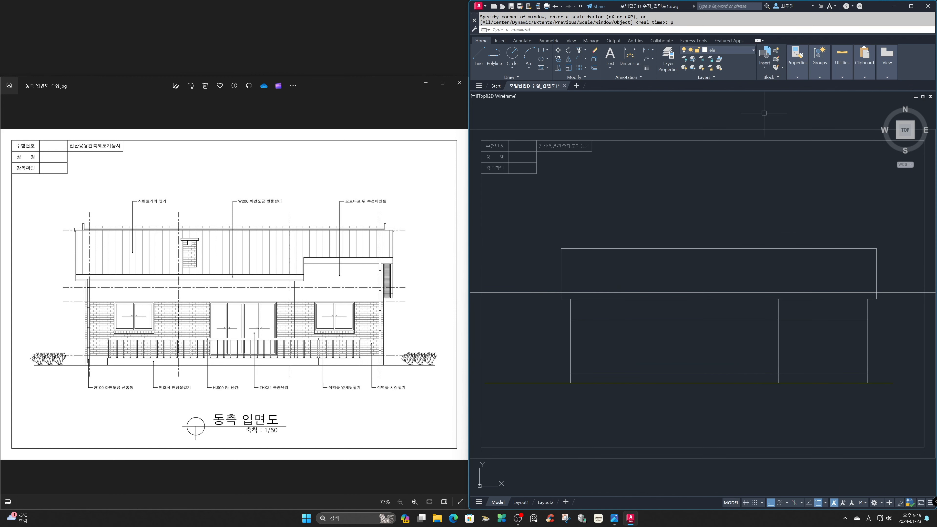
pyautogui.click(744, 50)
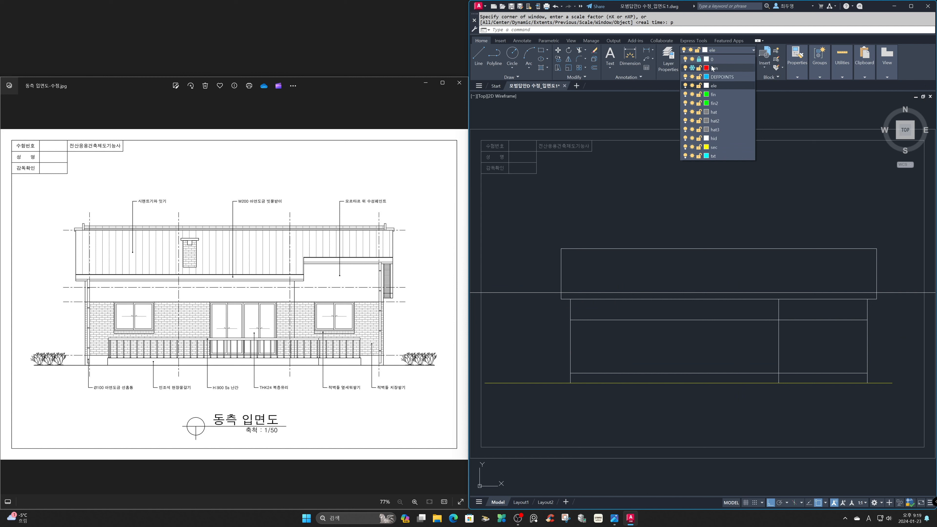
pyautogui.click(692, 68)
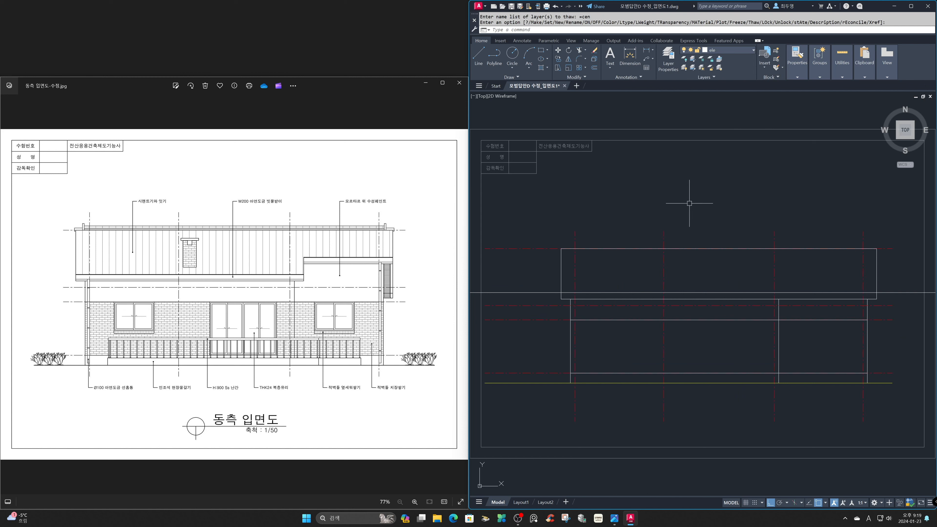
# Offset the third vertical centreline from the left by 620 to its right.
pyautogui.write('o')
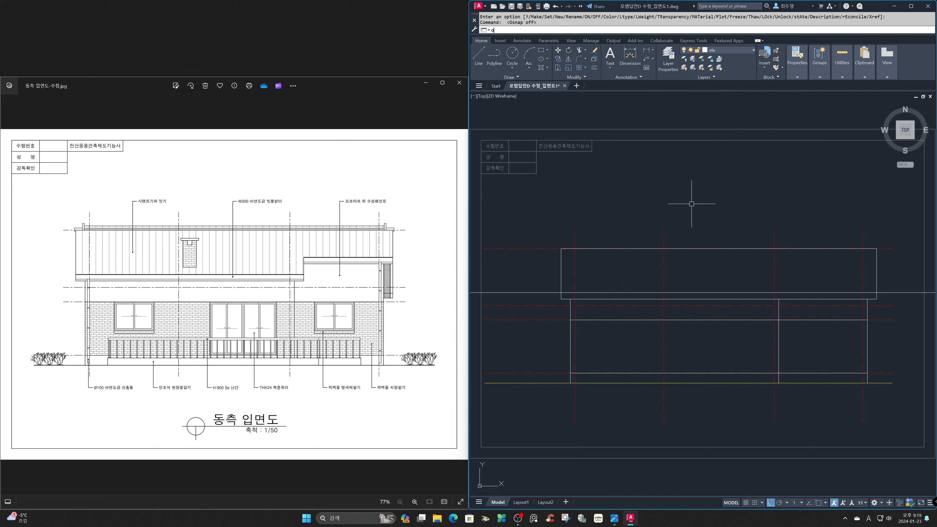
pyautogui.press('Return')
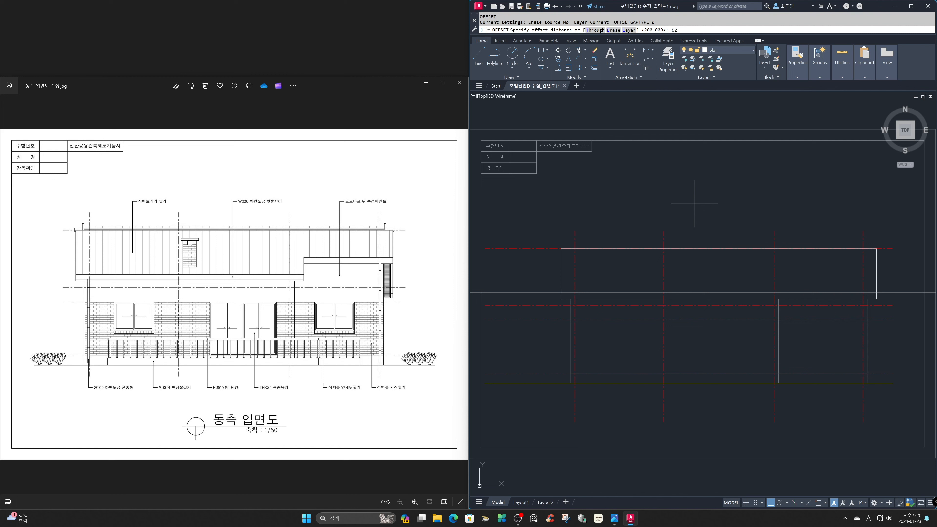
pyautogui.press('Return')
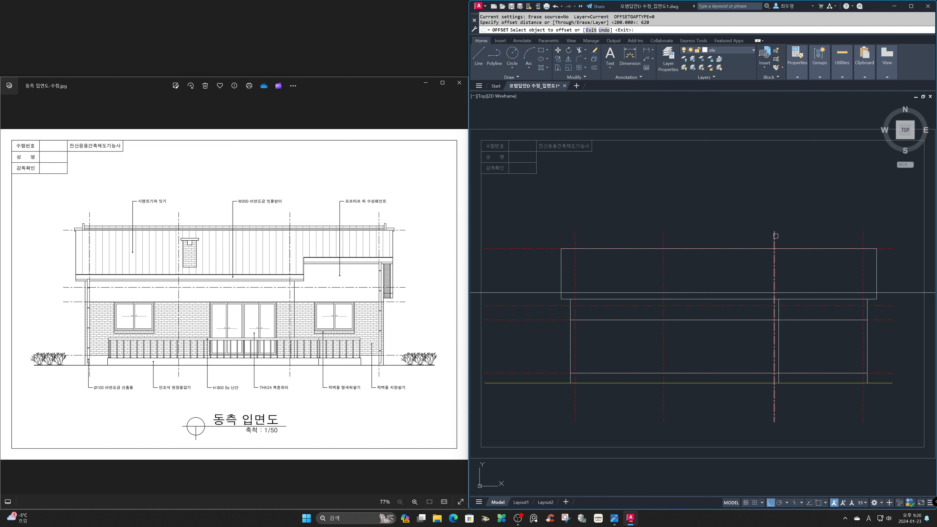
pyautogui.click(776, 234)
pyautogui.click(815, 235)
pyautogui.press('Return')
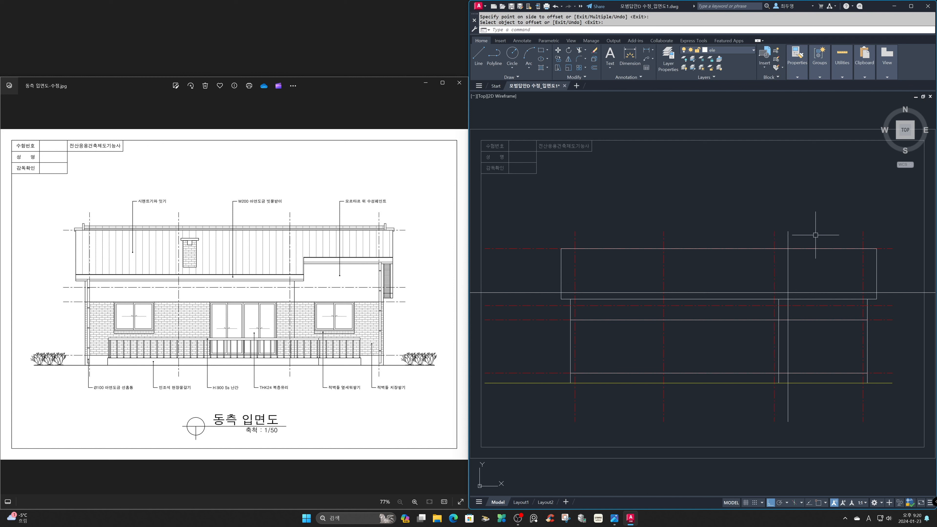
# Fillet the offset line at radius 0 with the upper construction line and the eave line to close the lower eave's right end.
pyautogui.write('z')
pyautogui.press('Return')
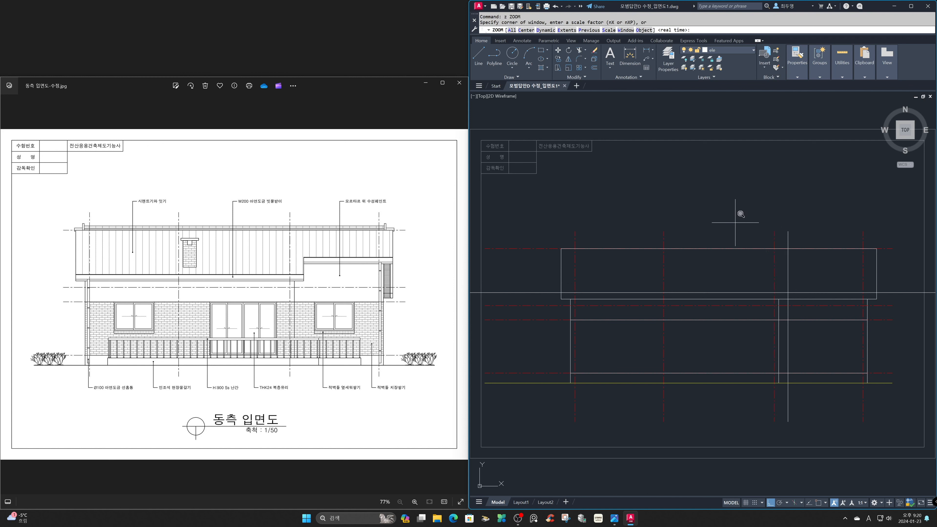
pyautogui.click(716, 219)
pyautogui.click(916, 405)
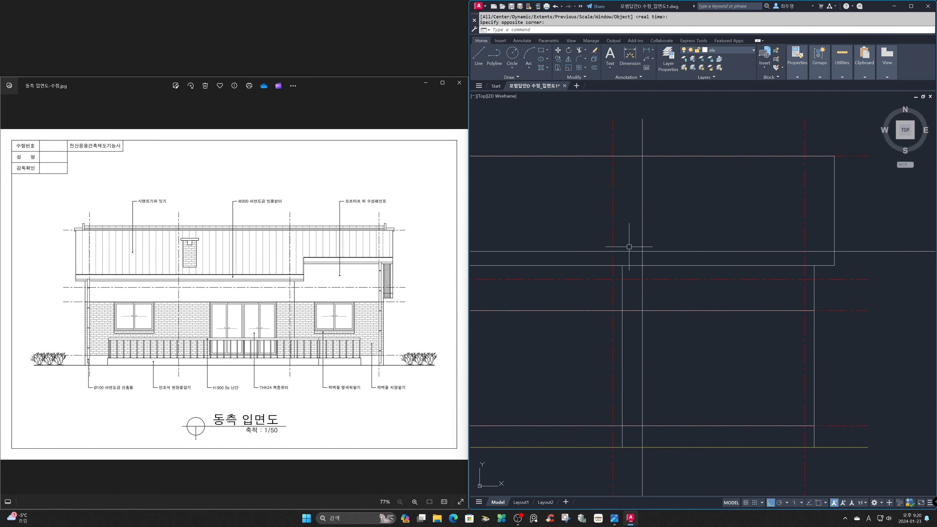
pyautogui.write('f')
pyautogui.press('Return')
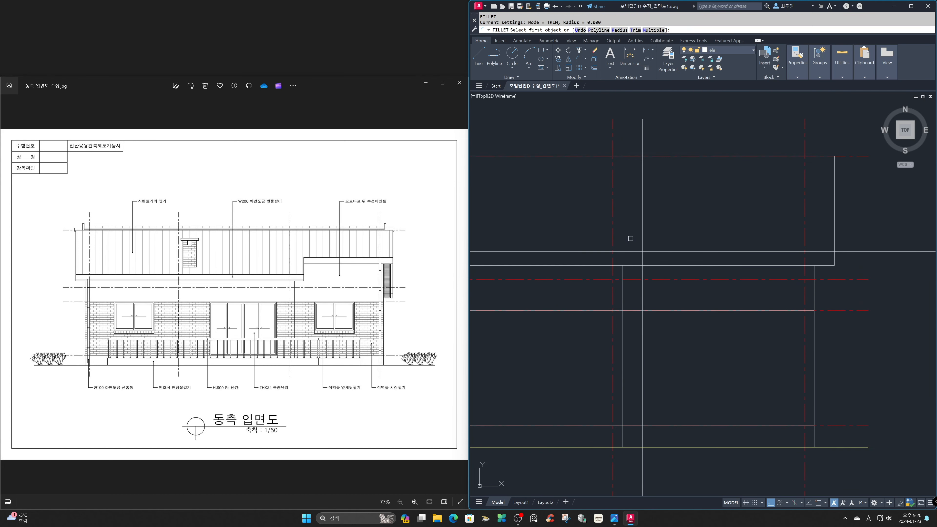
pyautogui.click(634, 251)
pyautogui.click(642, 260)
pyautogui.click(642, 260)
pyautogui.click(640, 265)
pyautogui.press('Return')
# Trim the lower fascia's top line where it runs past the roof's left edge.
pyautogui.write('z')
pyautogui.press('Return')
pyautogui.write('p')
pyautogui.press('Return')
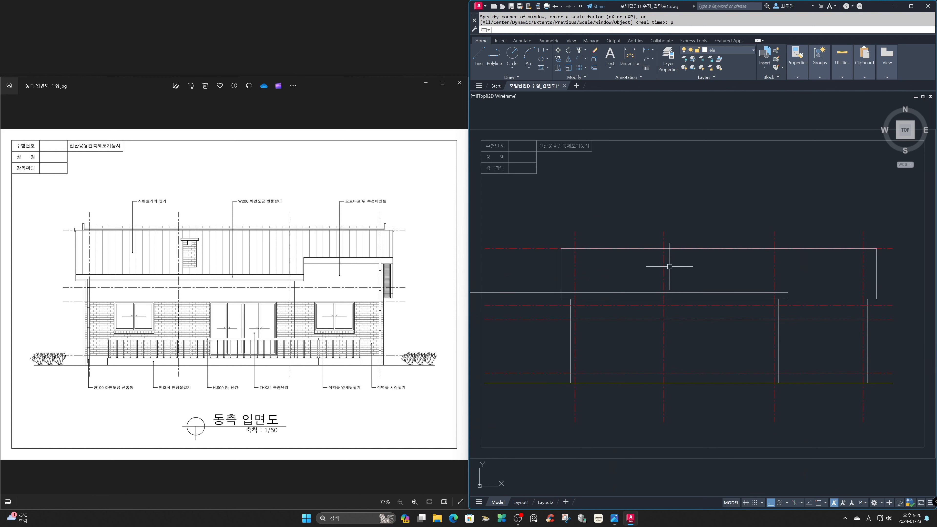
pyautogui.press('Return')
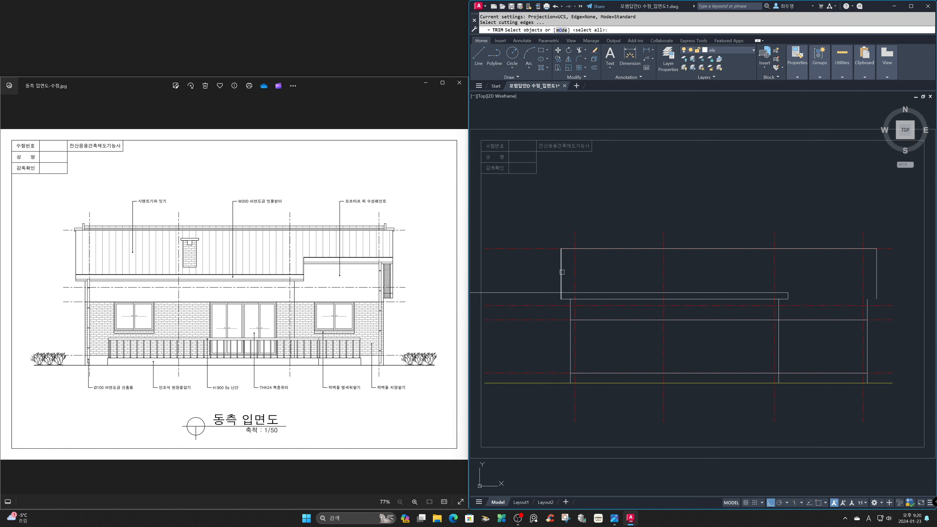
pyautogui.press('Return')
pyautogui.press('Return')
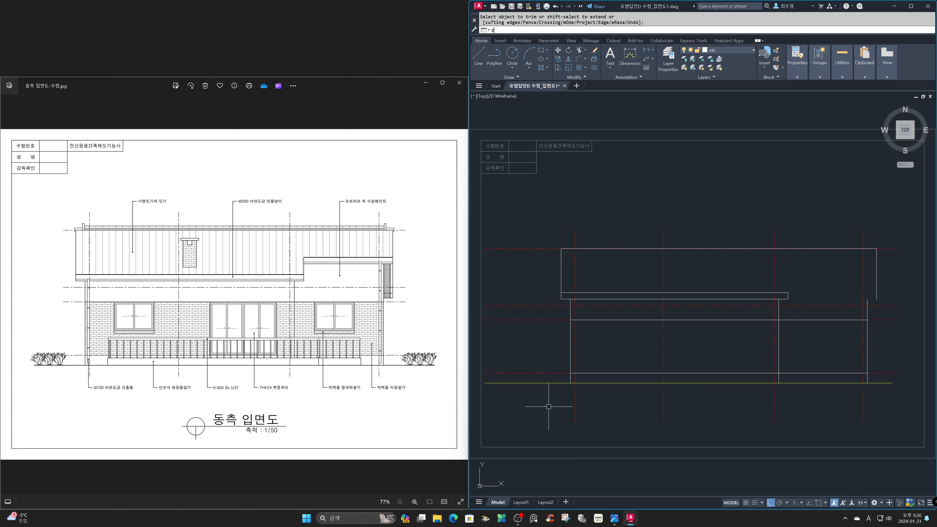
# Place horizontal construction lines through the bottom and top corners of the upper eave's fascia in the section drawing.
pyautogui.write('z')
pyautogui.press('Return')
pyautogui.write('a')
pyautogui.press('Return')
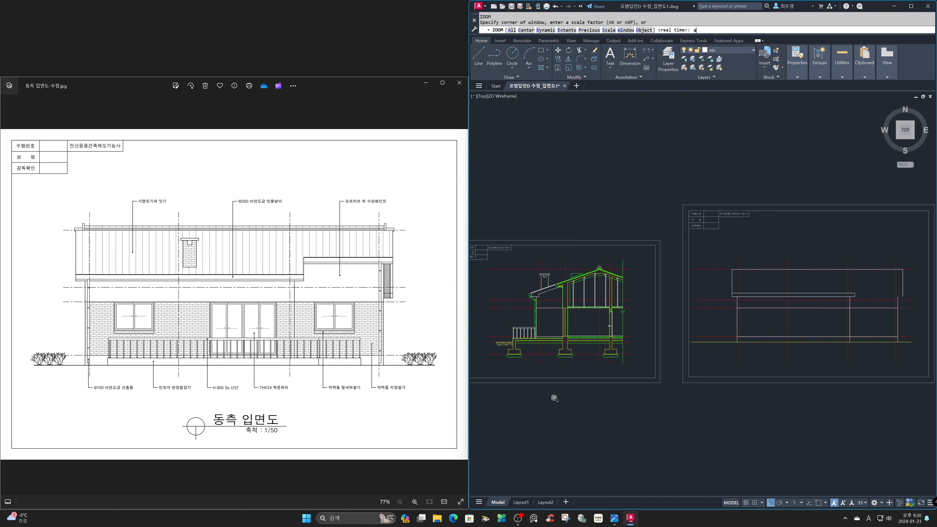
pyautogui.write('z')
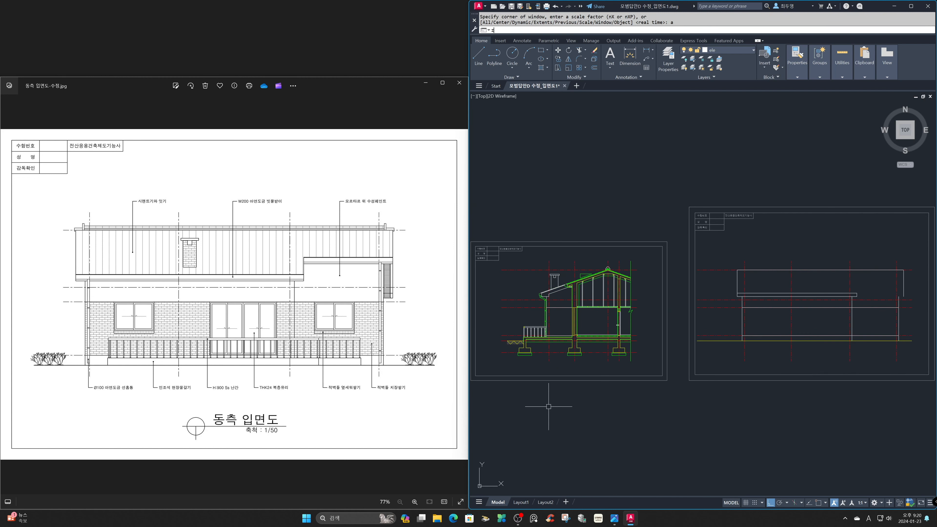
pyautogui.press('Return')
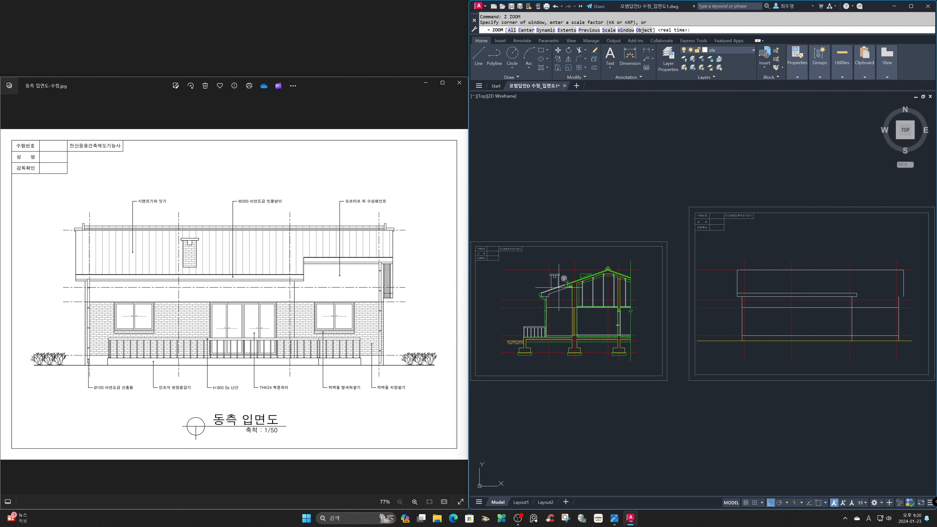
pyautogui.click(570, 287)
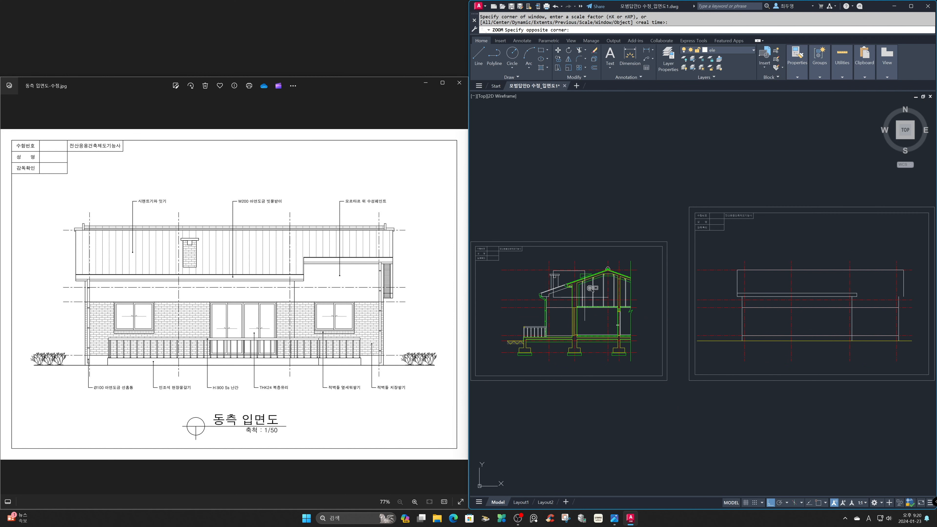
pyautogui.click(591, 291)
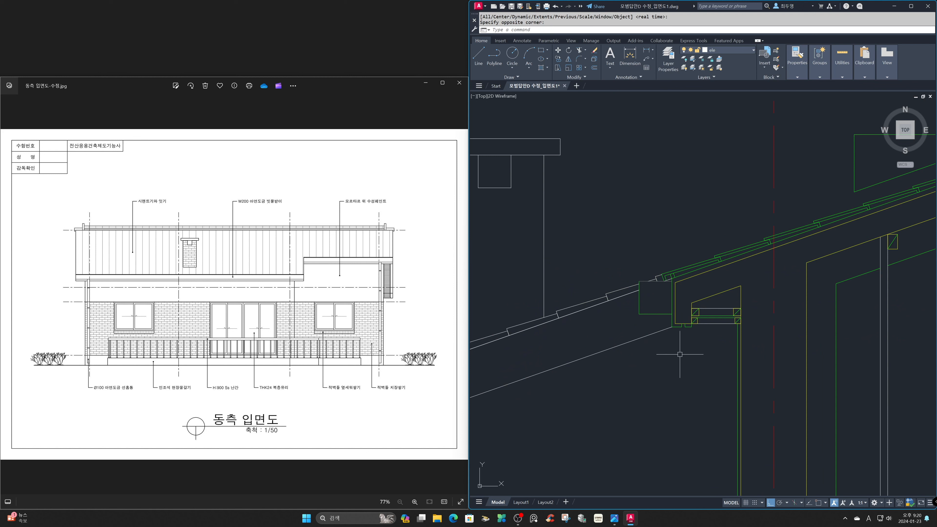
pyautogui.press('Return')
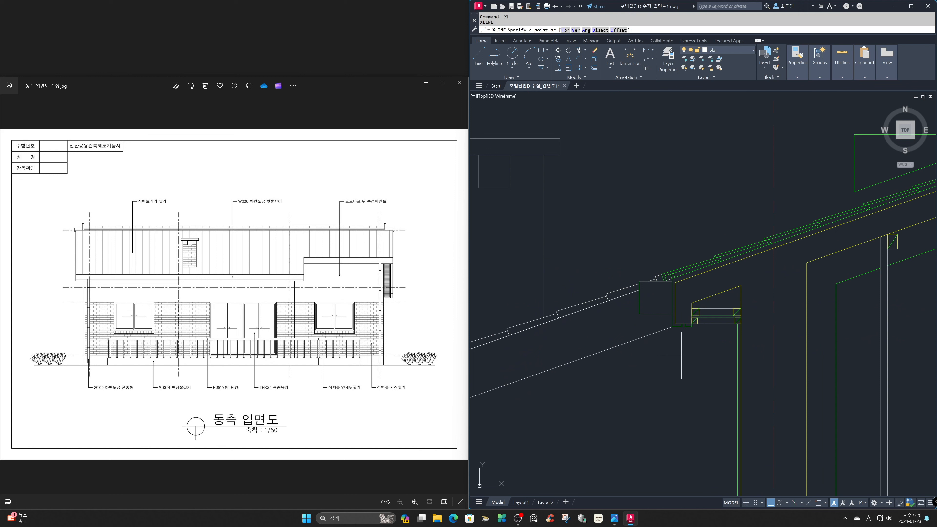
pyautogui.press('Return')
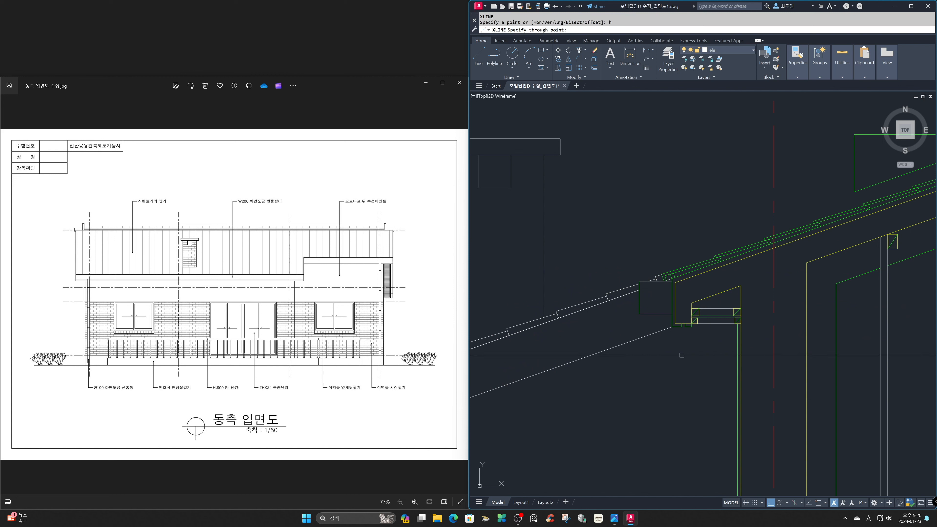
pyautogui.press('F3')
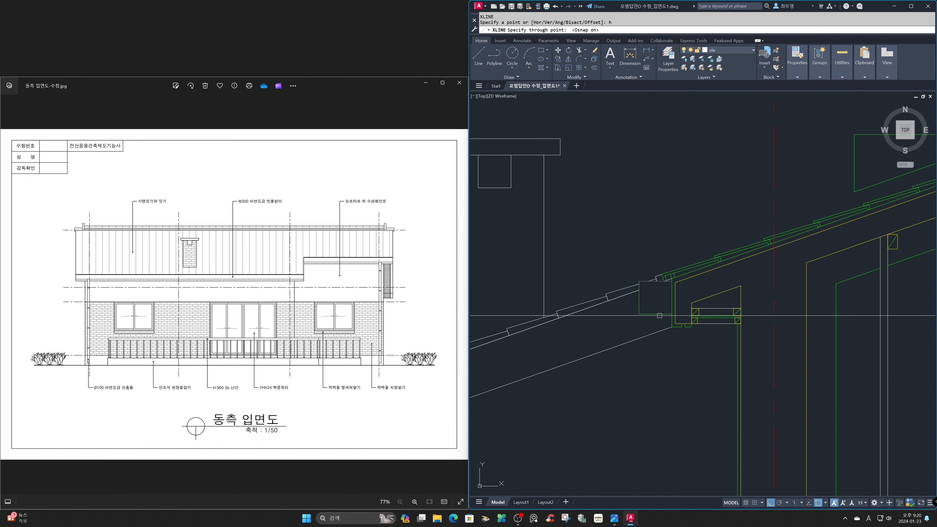
pyautogui.click(669, 308)
pyautogui.click(656, 278)
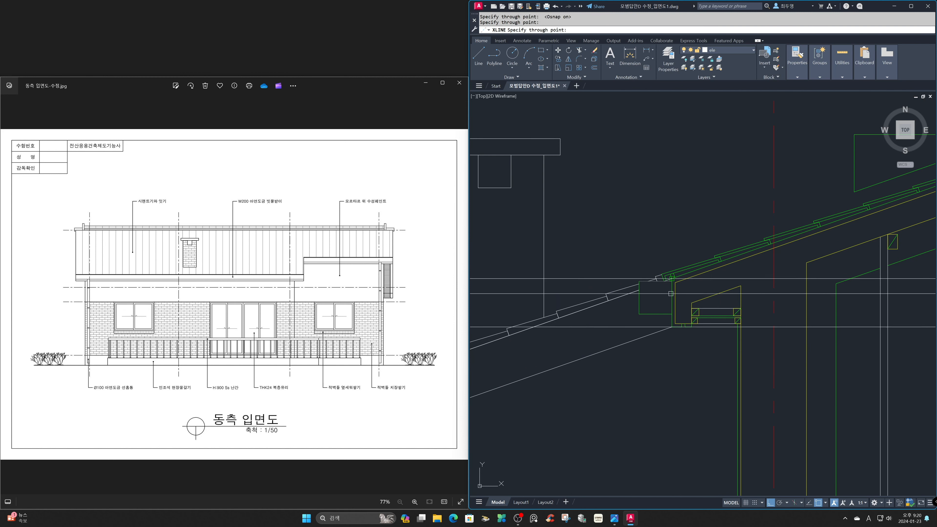
pyautogui.press('Return')
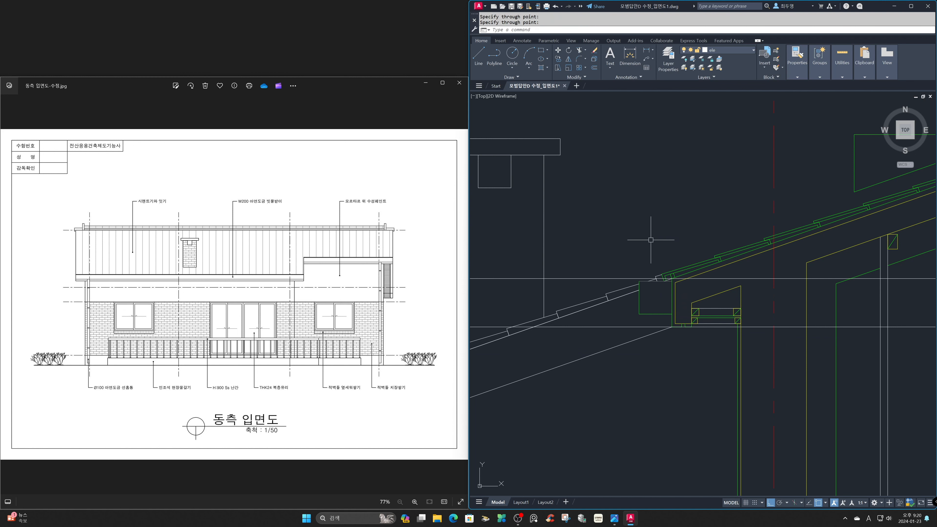
# In the elevation, fillet the lower eave's right end line with the higher construction line to form the vertical roof step.
pyautogui.write('z')
pyautogui.press('Return')
pyautogui.write('p')
pyautogui.press('Return')
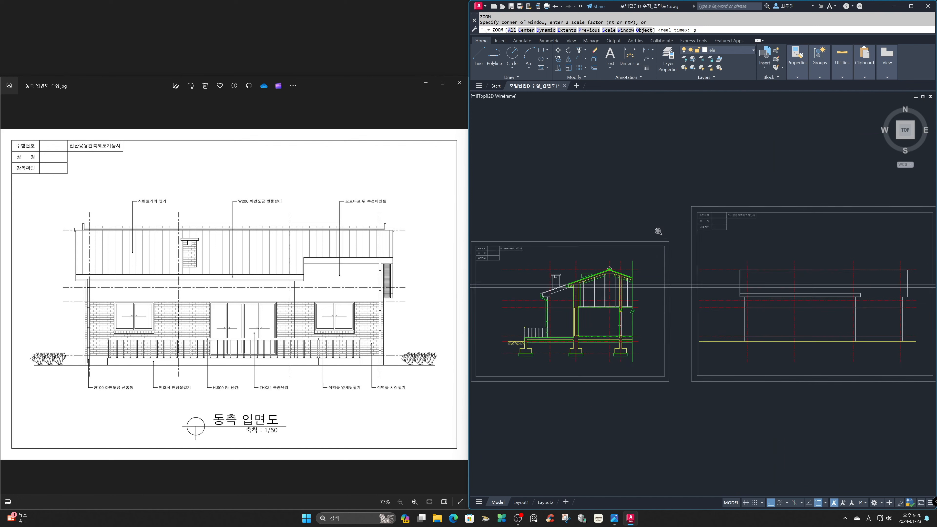
pyautogui.write('z')
pyautogui.press('Return')
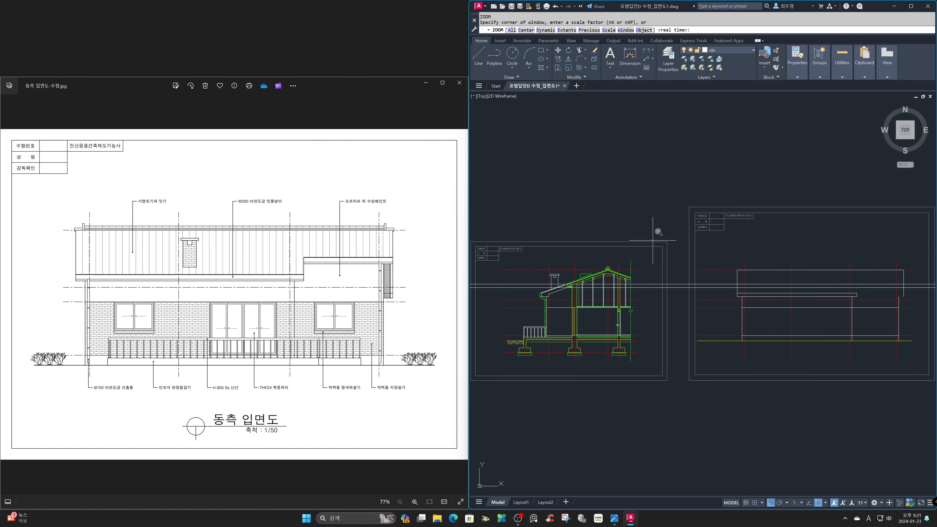
pyautogui.write('p')
pyautogui.press('Return')
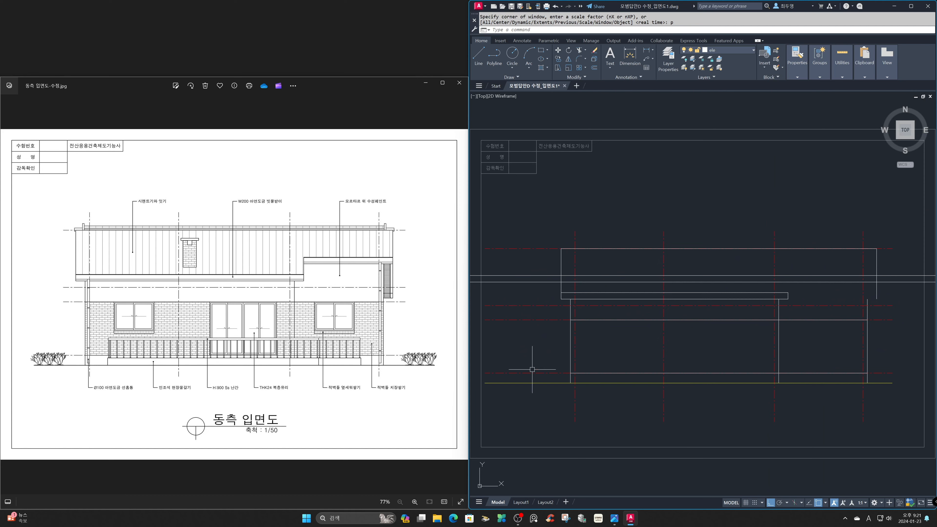
pyautogui.scroll(3, 371, 294)
pyautogui.scroll(1, 372, 295)
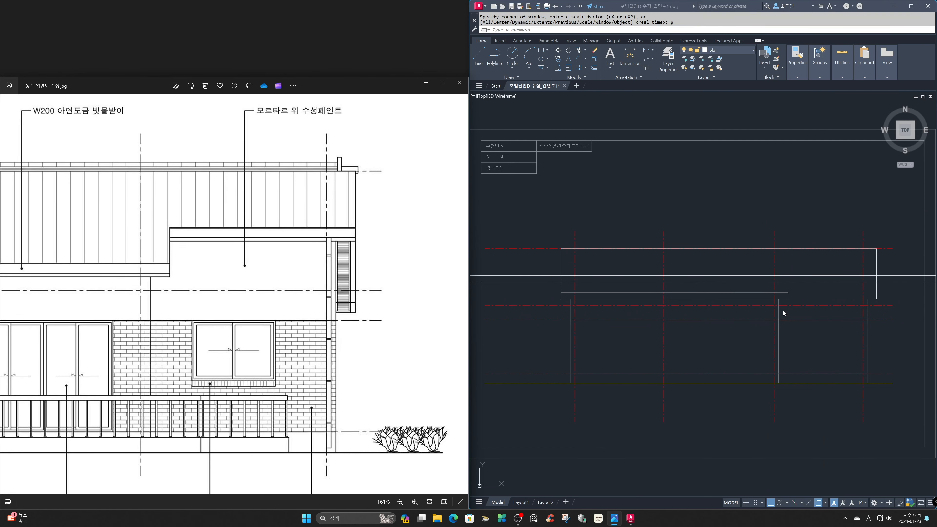
pyautogui.click(784, 345)
pyautogui.write('z')
pyautogui.press('Return')
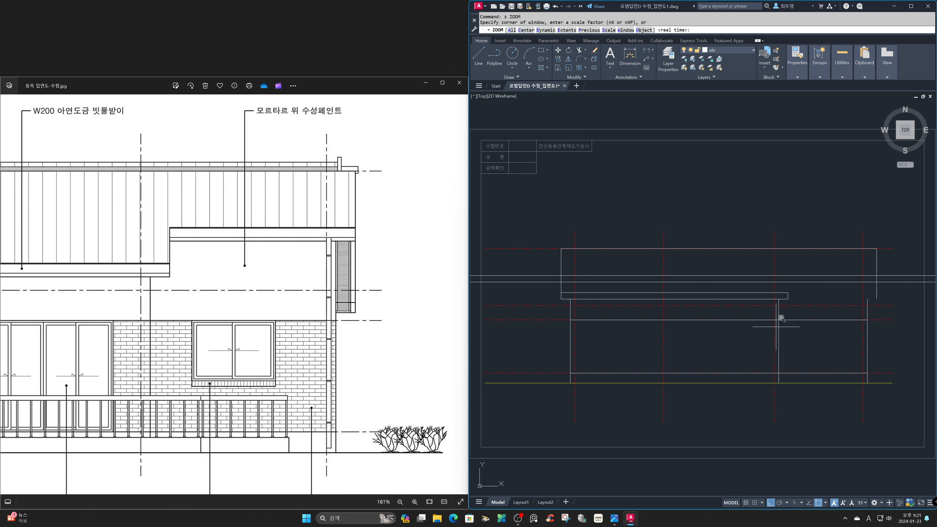
pyautogui.click(723, 215)
pyautogui.click(914, 404)
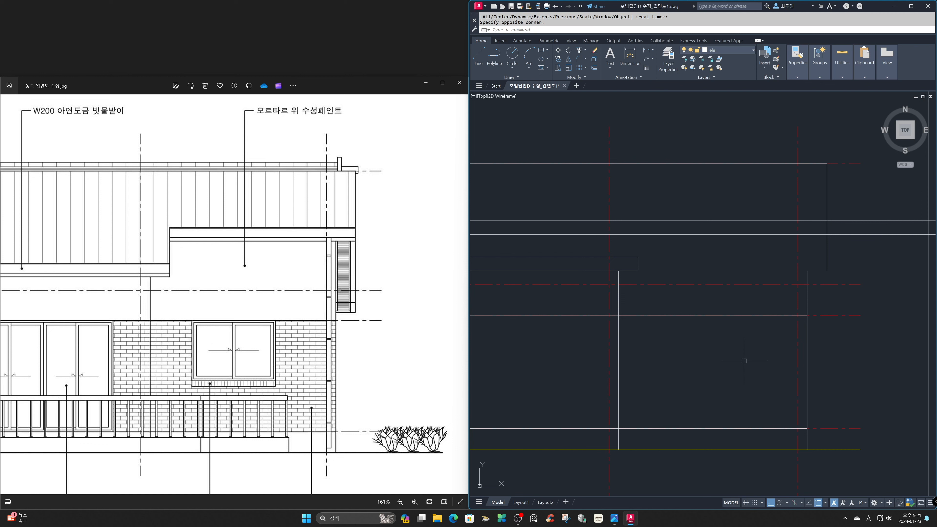
pyautogui.write('f')
pyautogui.press('Return')
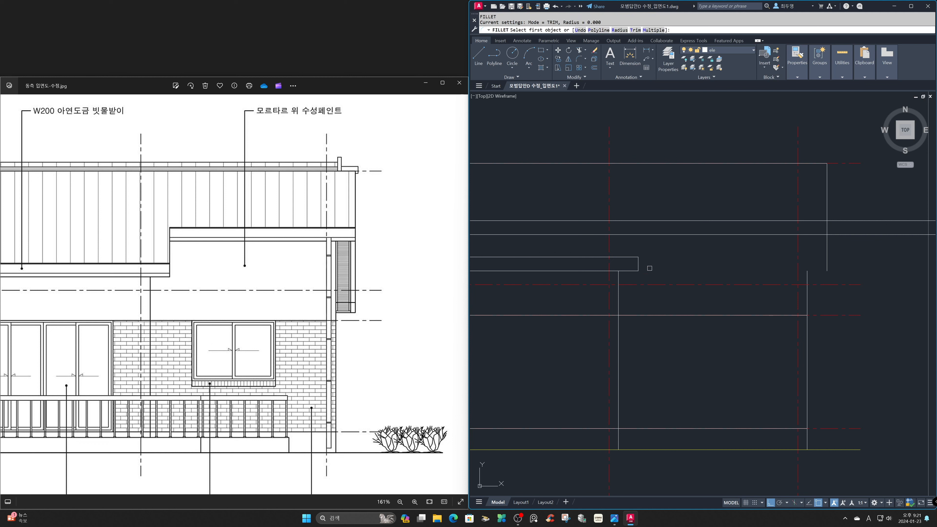
pyautogui.click(637, 262)
pyautogui.click(650, 221)
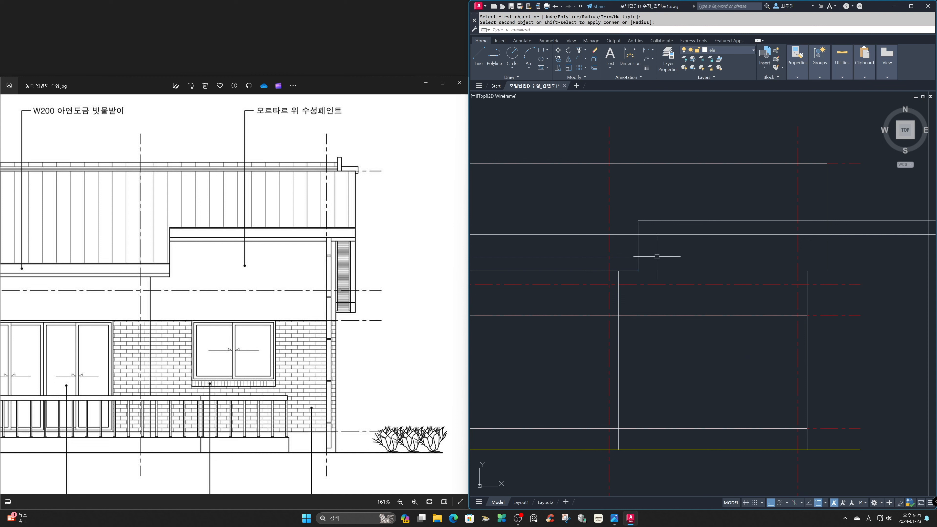
# Trim the lower of the two upper eave construction lines to the left of the roof step.
pyautogui.write('tr')
pyautogui.press('Return')
pyautogui.click(638, 229)
pyautogui.press('Return')
pyautogui.click(630, 234)
pyautogui.press('Return')
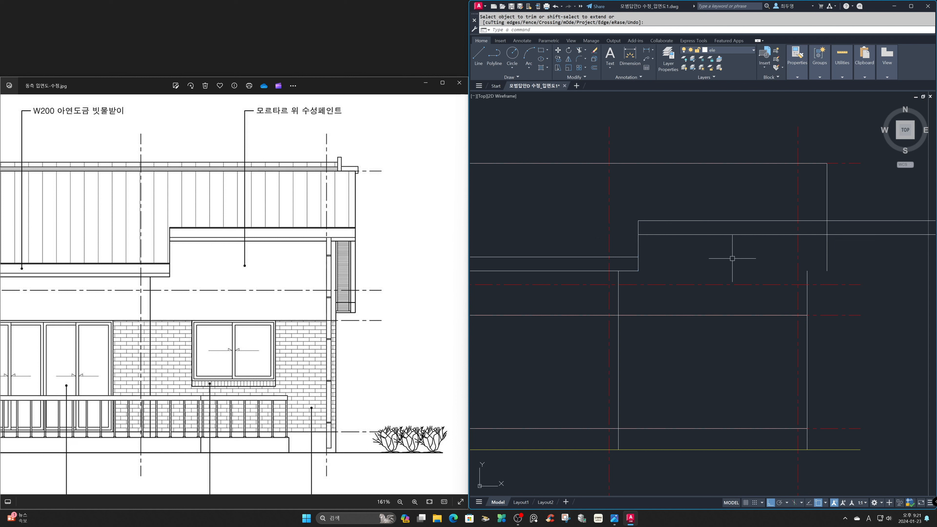
# Trim the upper eave lines and the roof's right edge at their shared corner, and extend the right outer wall line up to the eave.
pyautogui.write('ts or')
pyautogui.press('Return')
pyautogui.click(858, 250)
pyautogui.click(822, 218)
pyautogui.press('Return')
pyautogui.click(864, 212)
pyautogui.click(822, 267)
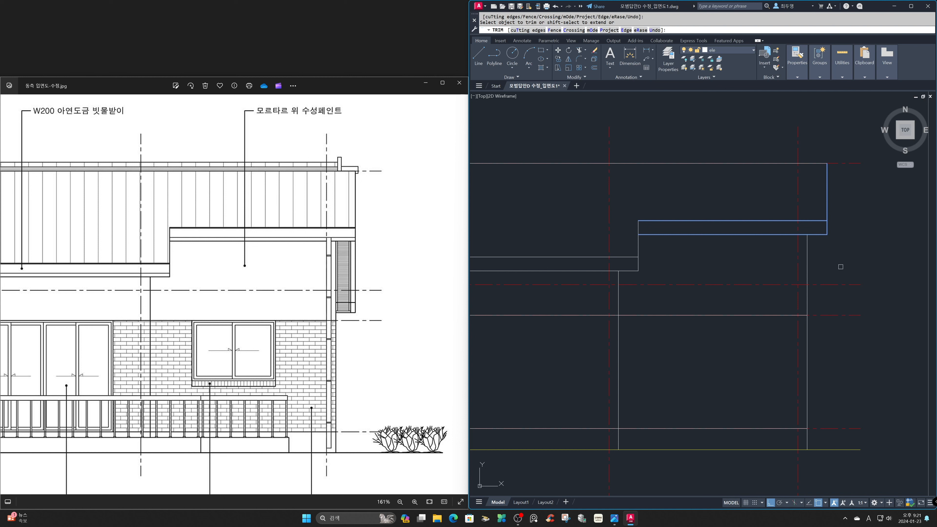
pyautogui.press('Return')
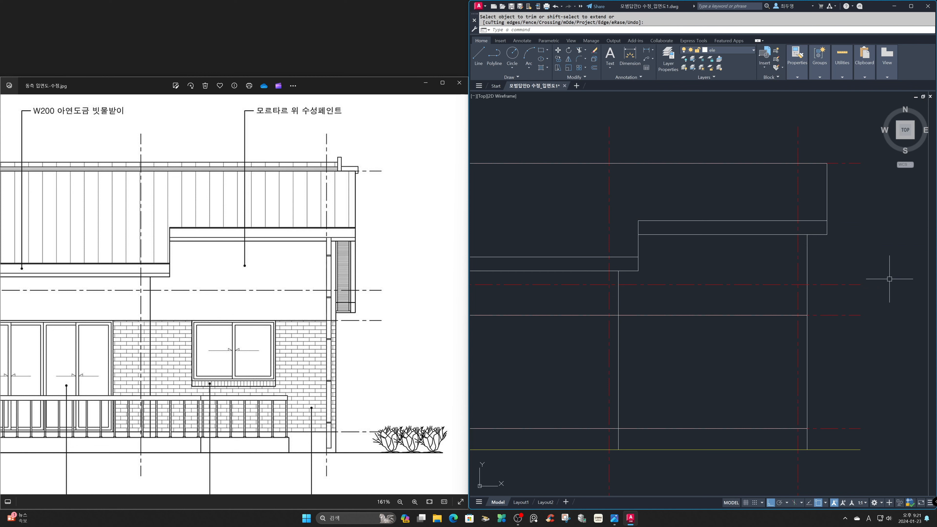
# Compare the whole elevation outline with the complete reference elevation image, and examine the ridge and cut-off right slope in the section drawing.
pyautogui.write('z')
pyautogui.press('Return')
pyautogui.write('p')
pyautogui.press('Return')
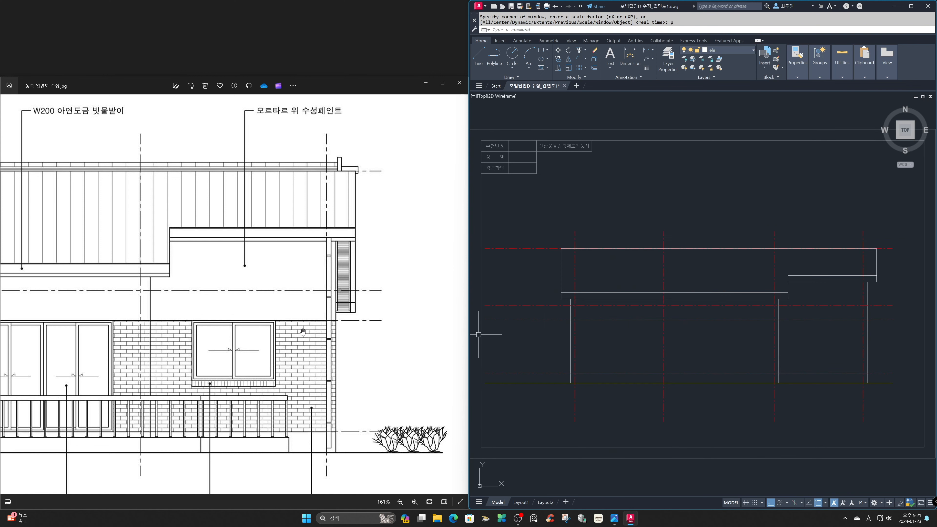
pyautogui.scroll(-3, 301, 331)
pyautogui.scroll(-1, 300, 331)
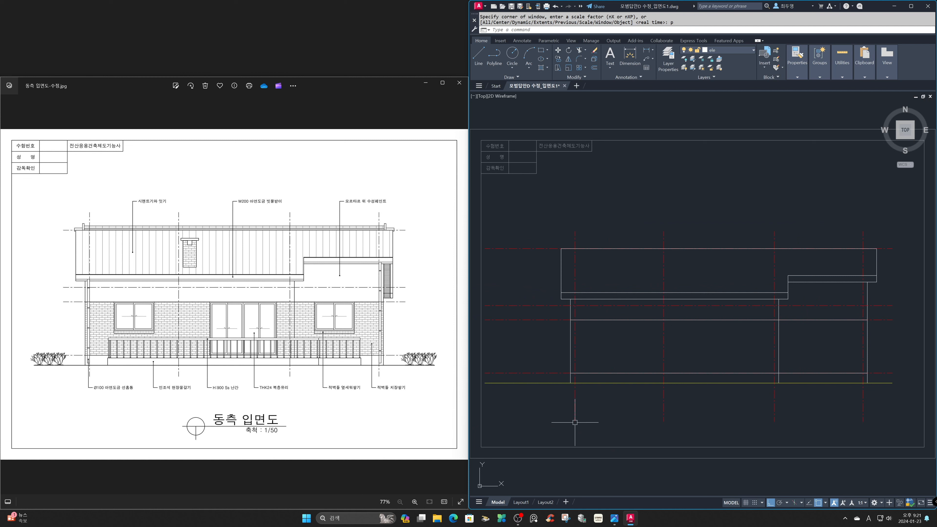
pyautogui.write('z')
pyautogui.press('space')
pyautogui.write('a')
pyautogui.press('space')
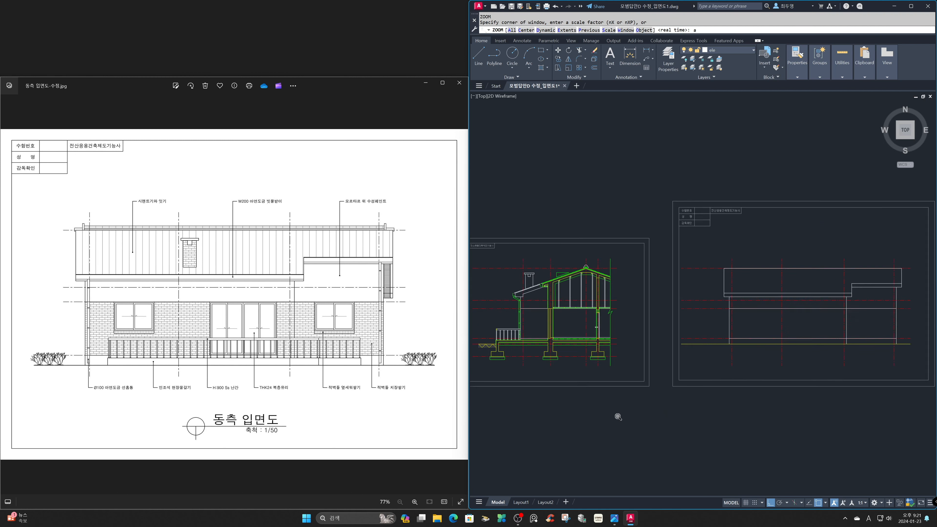
pyautogui.write('z')
pyautogui.press('space')
pyautogui.click(565, 222)
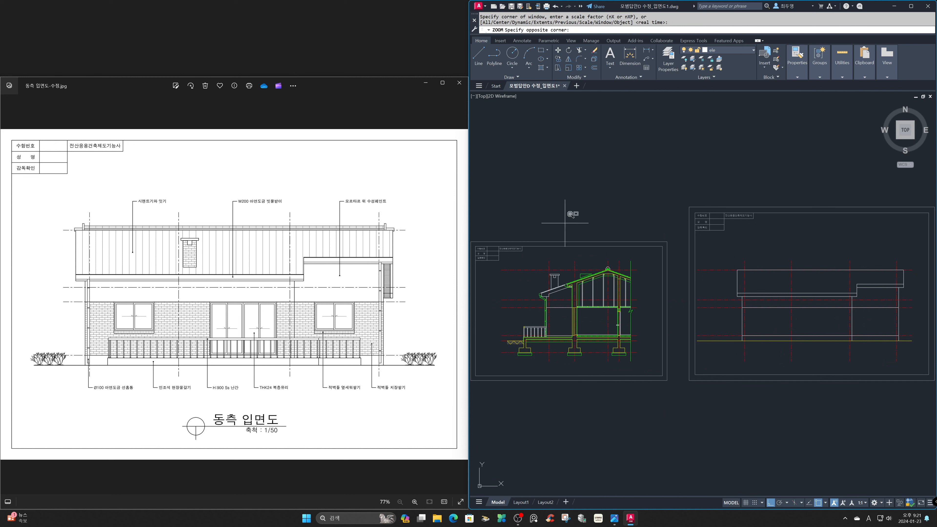
pyautogui.click(729, 379)
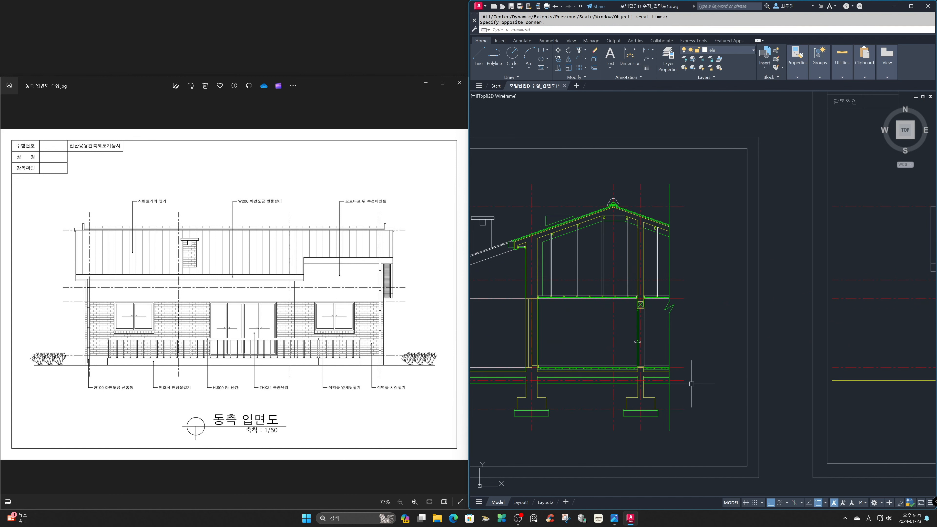
# Switch the reference image to the floor plan 평면도D_수정.jpg and examine the roof ridge line and side dimensions.
pyautogui.click(365, 475)
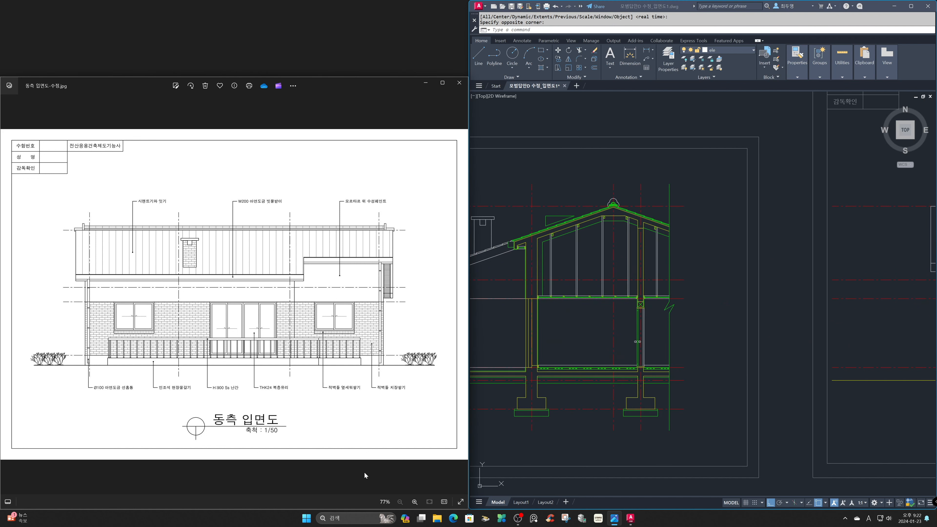
pyautogui.moveTo(365, 472)
pyautogui.click(289, 474)
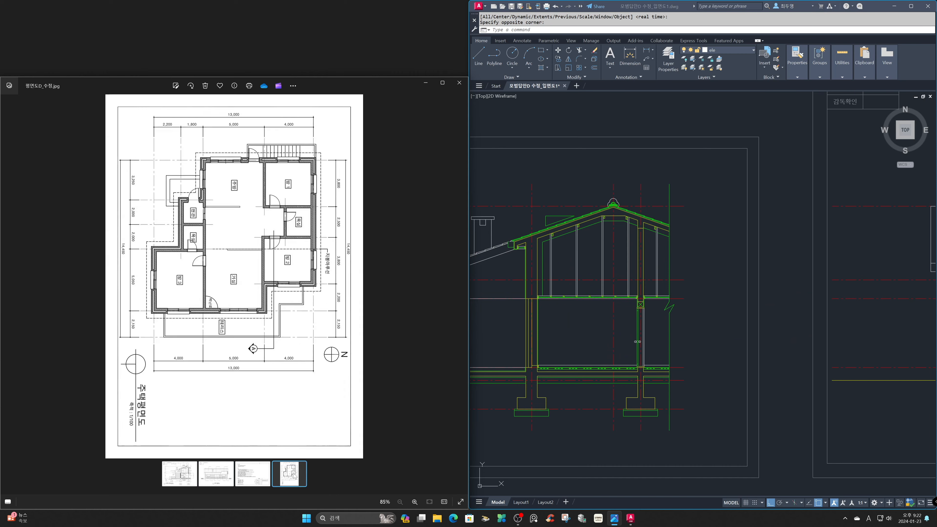
pyautogui.scroll(5, 239, 217)
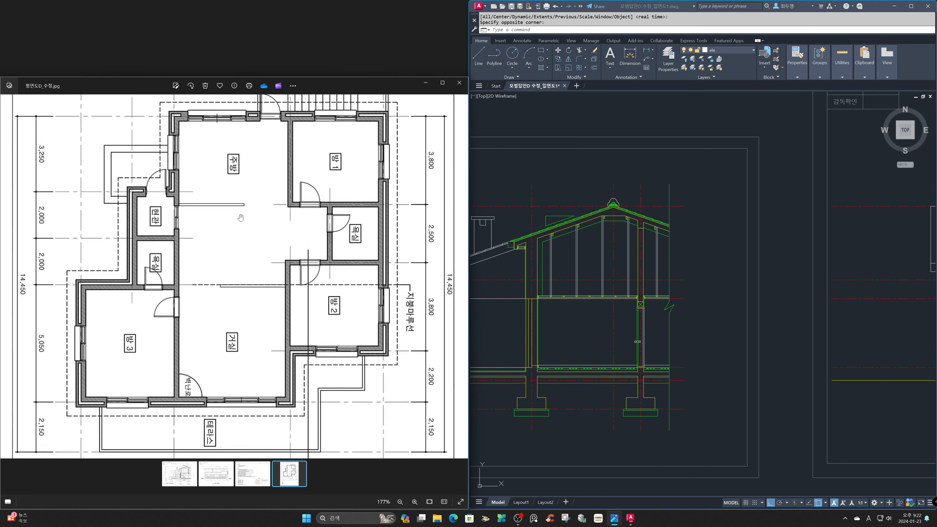
pyautogui.moveTo(244, 228); pyautogui.dragTo(262, 281)
pyautogui.scroll(-2, 263, 281)
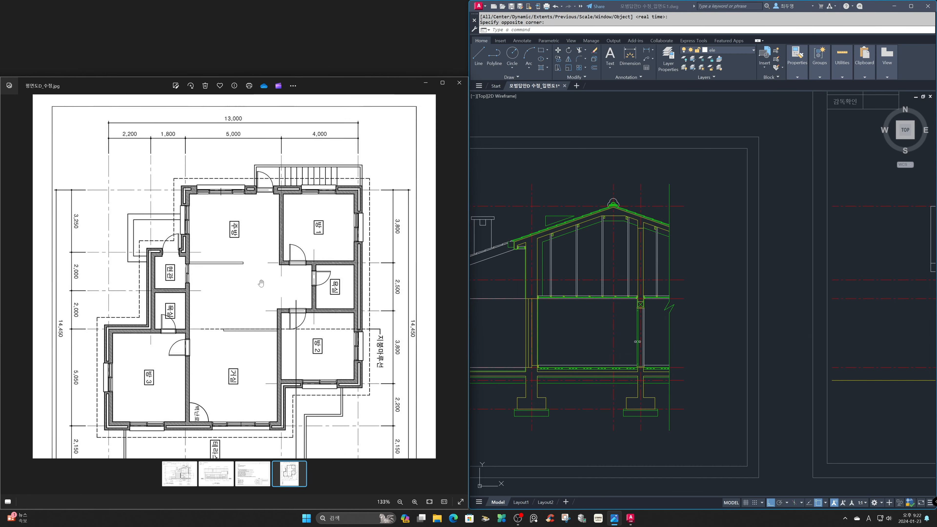
# In AutoCAD, offset the section's vertical ridge axis 7250 to the right.
pyautogui.click(691, 290)
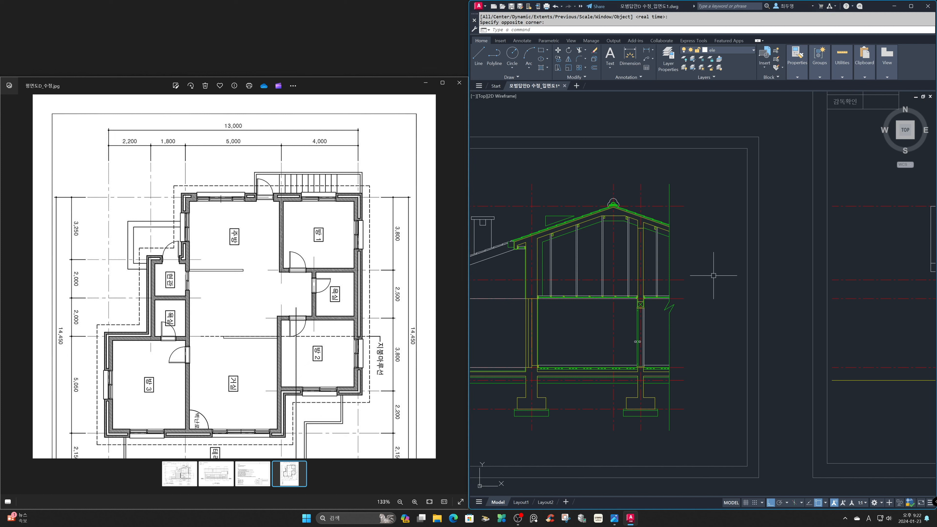
pyautogui.write('o')
pyautogui.press('Return')
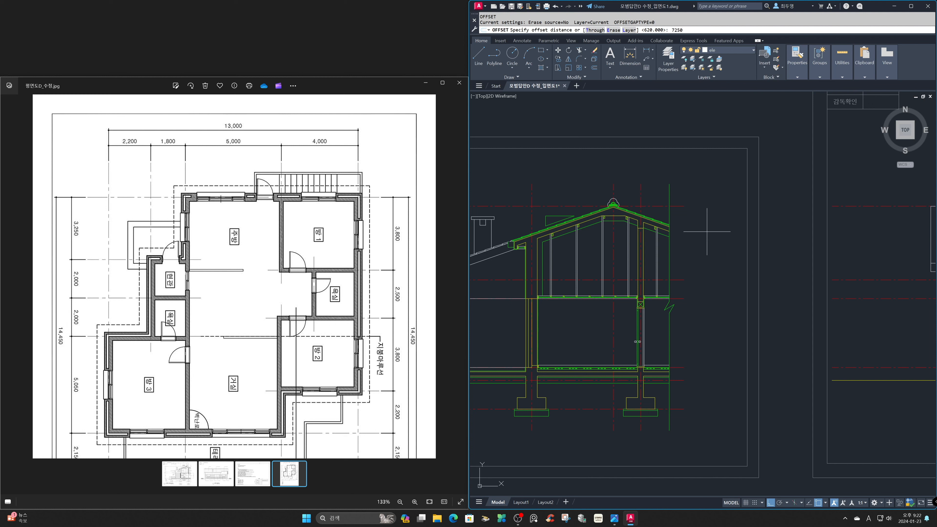
pyautogui.press('Return')
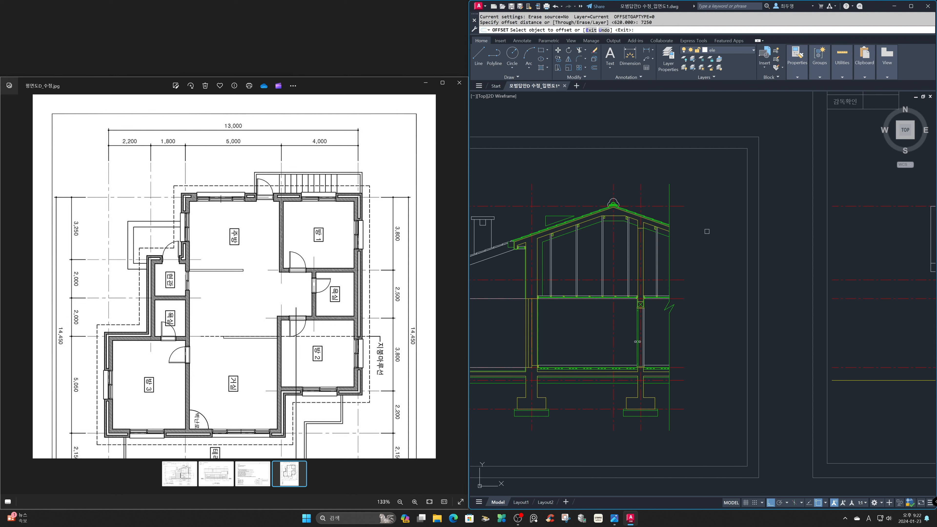
pyautogui.click(614, 182)
pyautogui.click(698, 184)
pyautogui.press('Return')
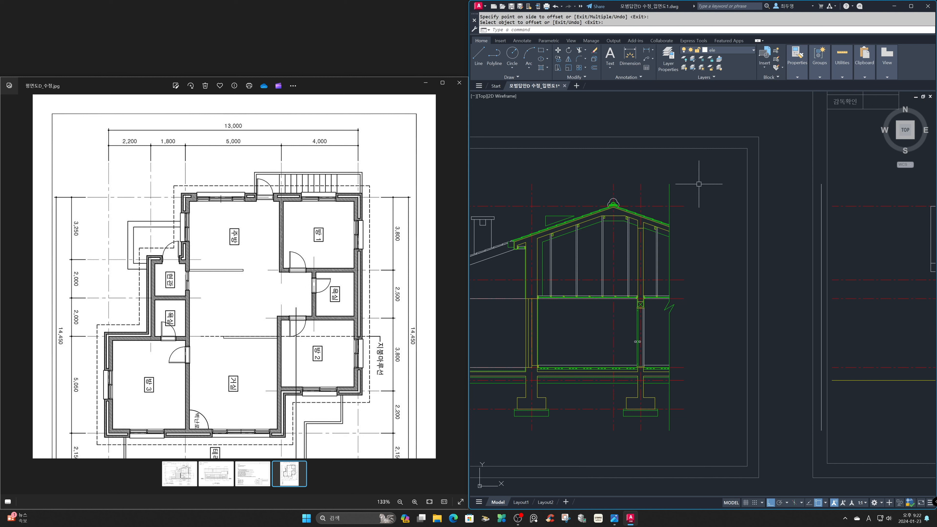
# Offset the new vertical line another 620 to the right for the eave overhang.
pyautogui.press('Return')
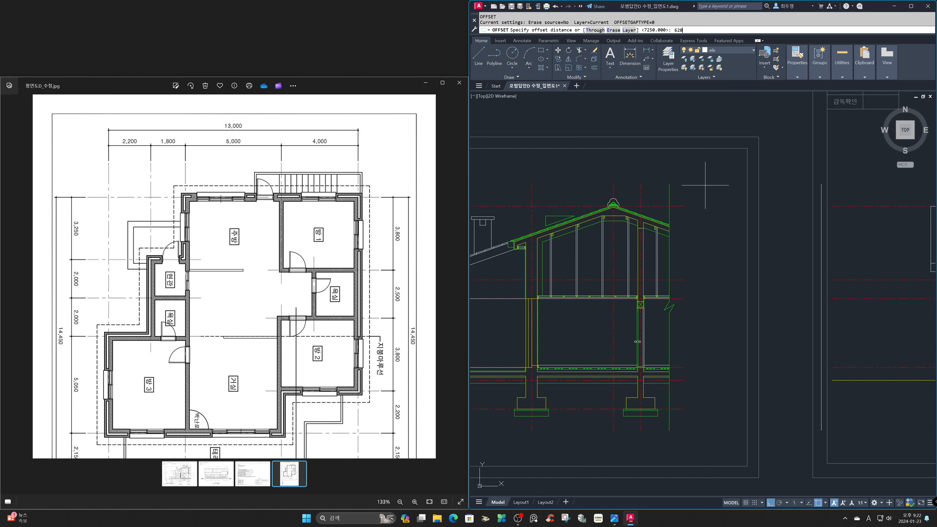
pyautogui.write('620')
pyautogui.press('Return')
pyautogui.click(821, 187)
pyautogui.click(845, 187)
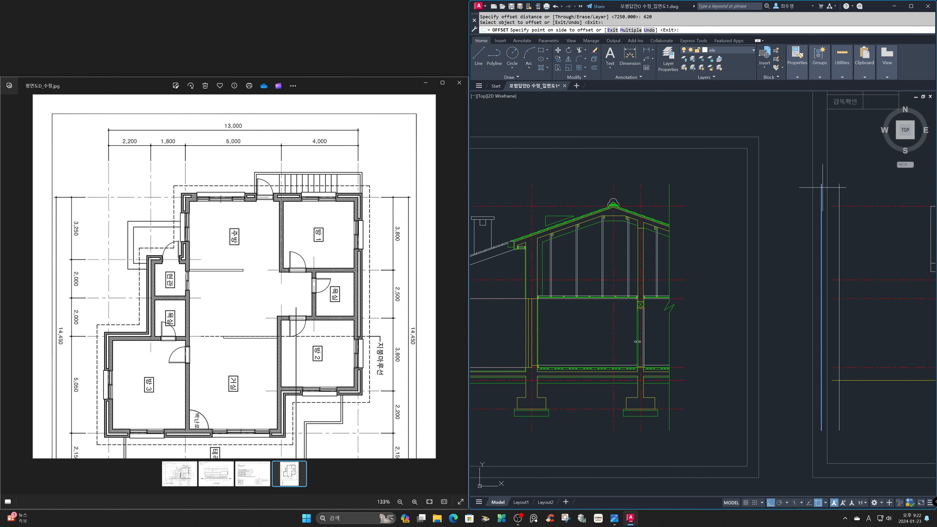
pyautogui.press('Return')
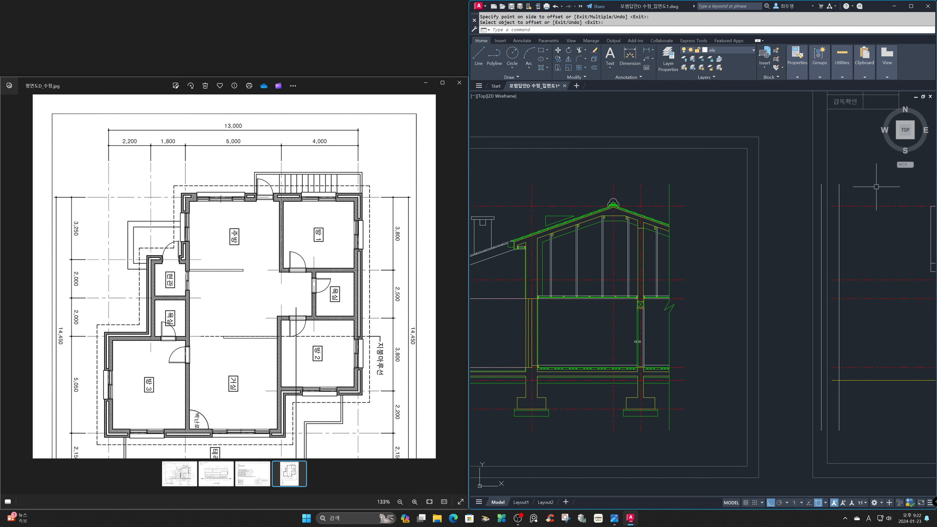
# Measure the distances from the ridge axis to the first offset line and between the two offset lines.
pyautogui.write('di')
pyautogui.press('Return')
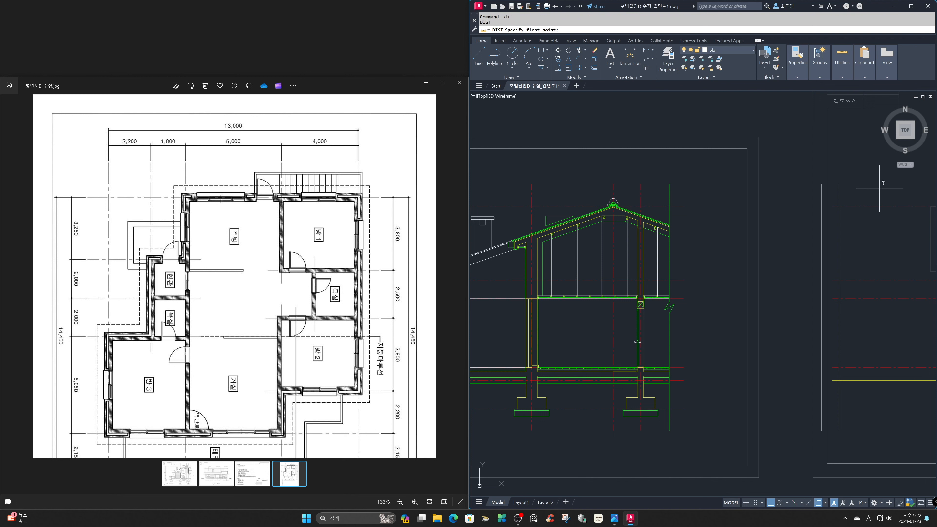
pyautogui.click(616, 188)
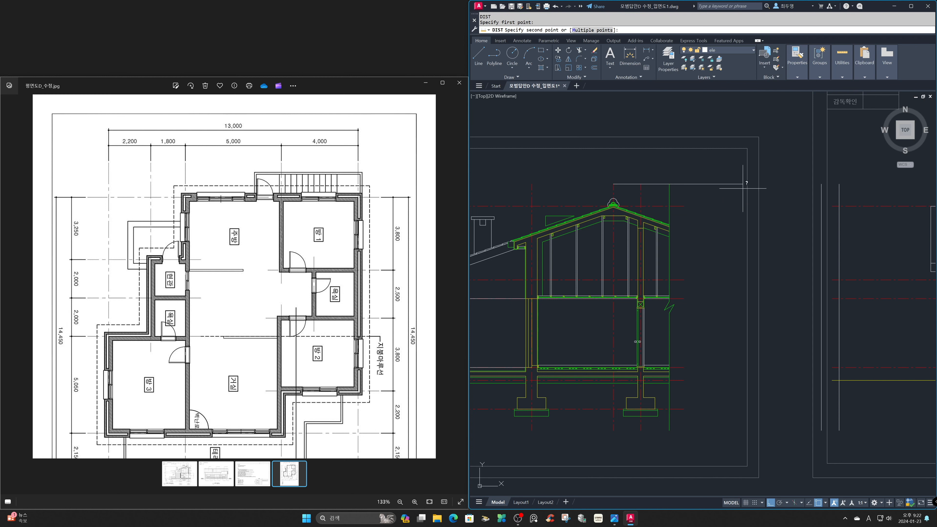
pyautogui.click(823, 188)
pyautogui.press('Return')
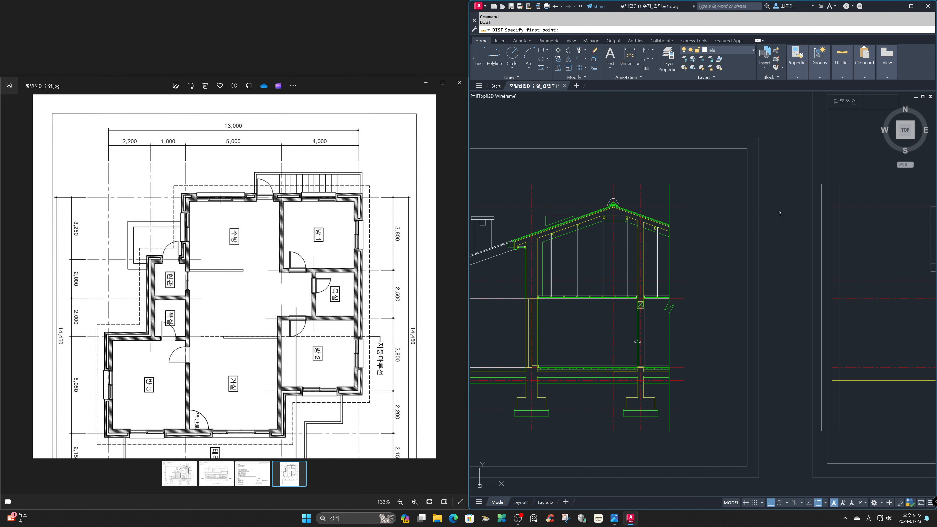
pyautogui.click(823, 185)
pyautogui.click(839, 184)
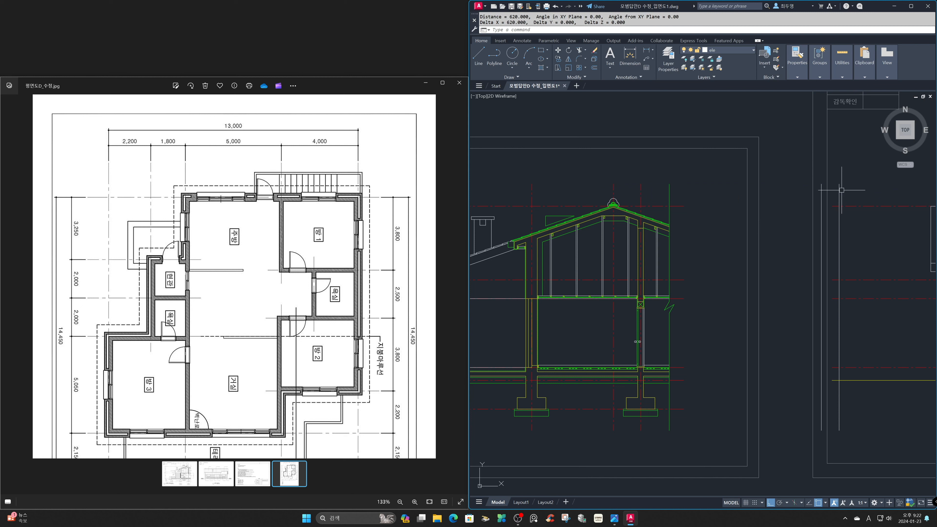
# Erase the left of the two vertical offset lines, keeping the outer eave overhang line.
pyautogui.write('e')
pyautogui.press('Return')
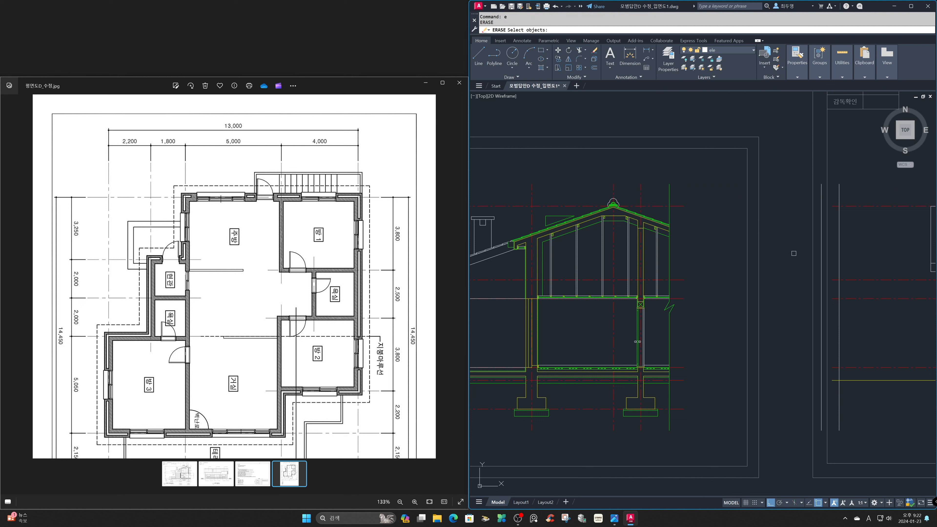
pyautogui.click(821, 239)
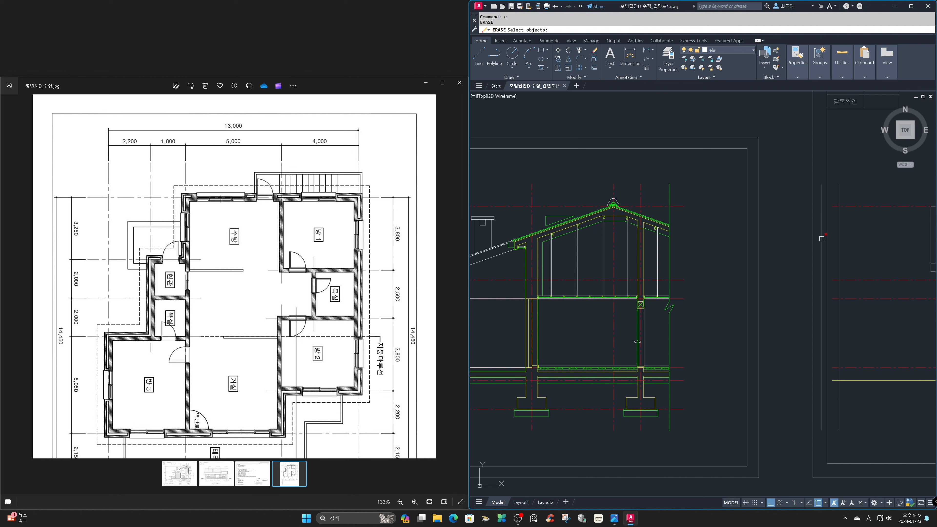
pyautogui.press('Return')
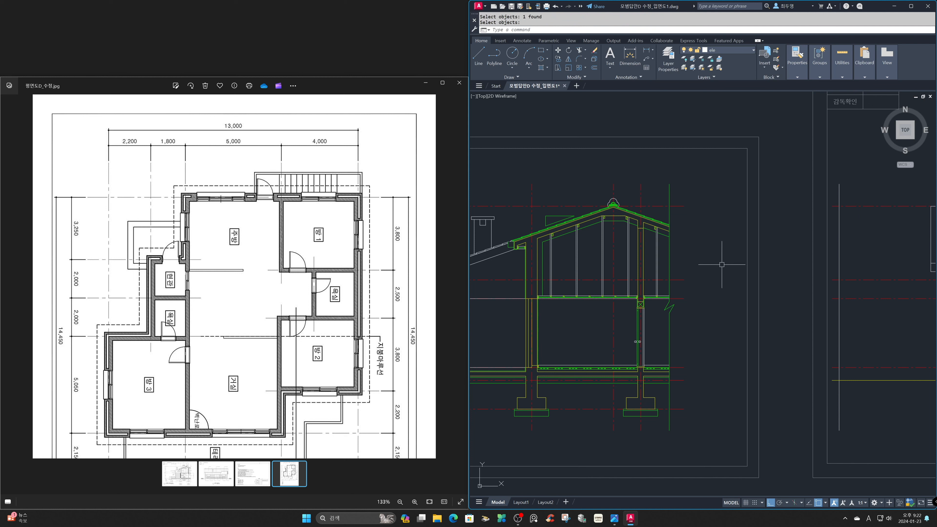
# Extend the section's right-hand sloping roof line to the remaining vertical eave line.
pyautogui.write('ex')
pyautogui.press('Return')
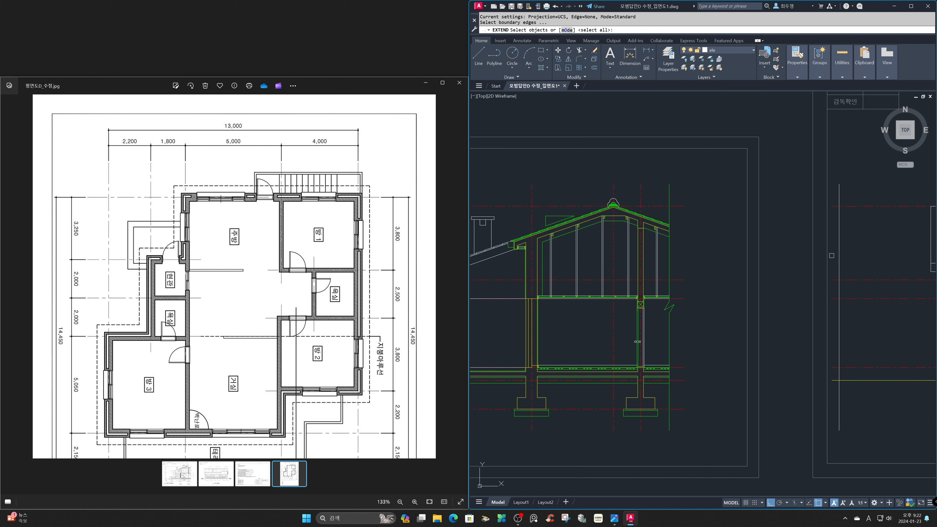
pyautogui.click(839, 256)
pyautogui.press('Return')
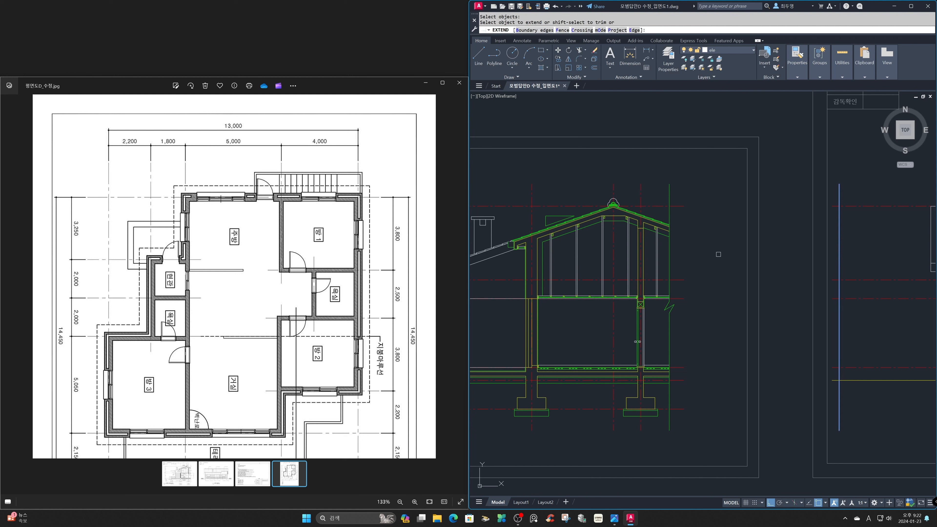
pyautogui.write("'z")
pyautogui.press('Return')
pyautogui.click(606, 177)
pyautogui.click(719, 270)
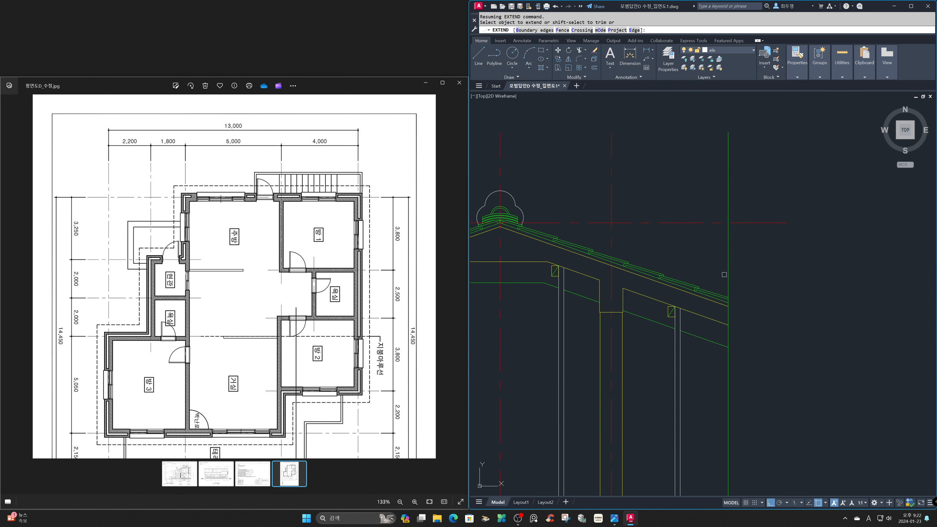
pyautogui.click(726, 301)
pyautogui.press('Return')
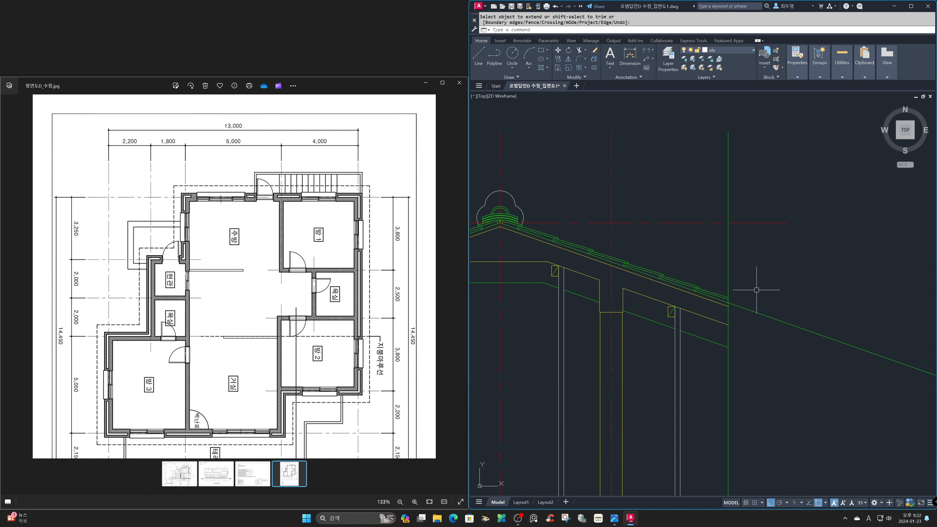
# Place a horizontal construction line through the point where the extended roof slope meets the vertical eave line.
pyautogui.write('z')
pyautogui.press('Return')
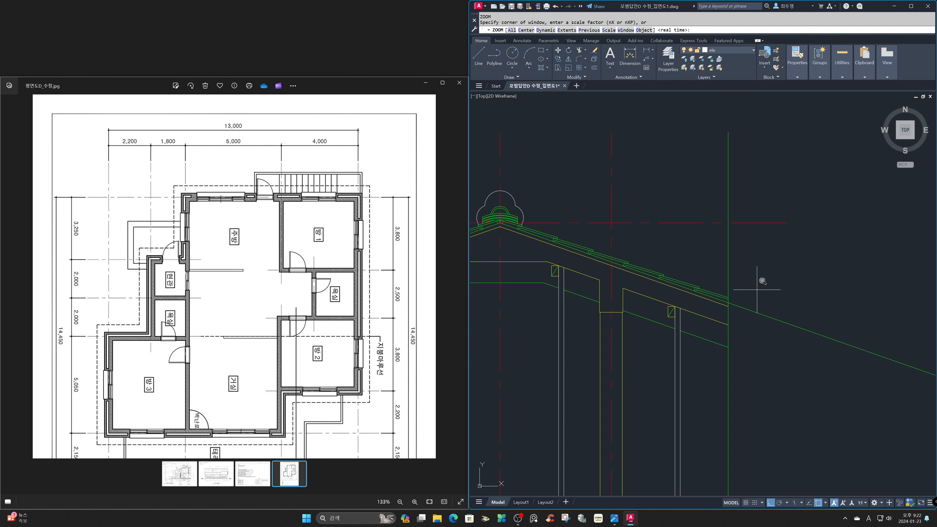
pyautogui.press('Return')
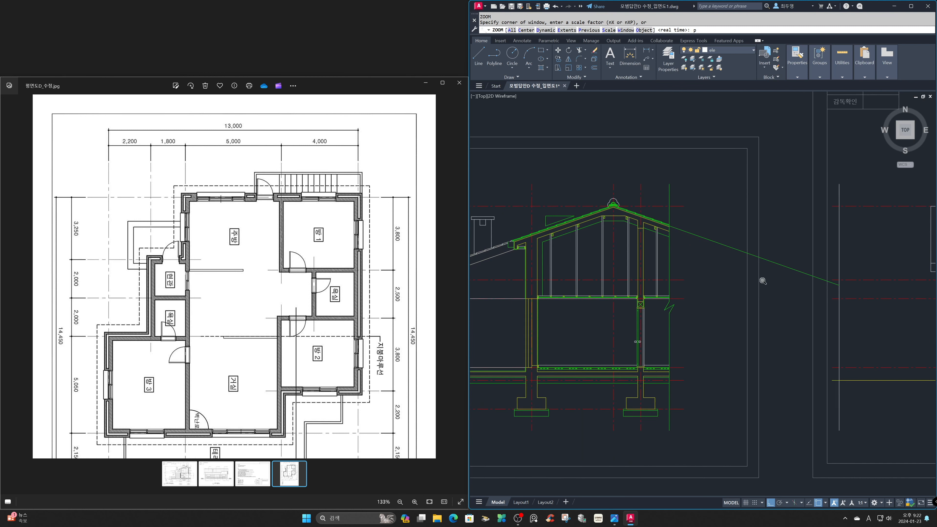
pyautogui.write('x1')
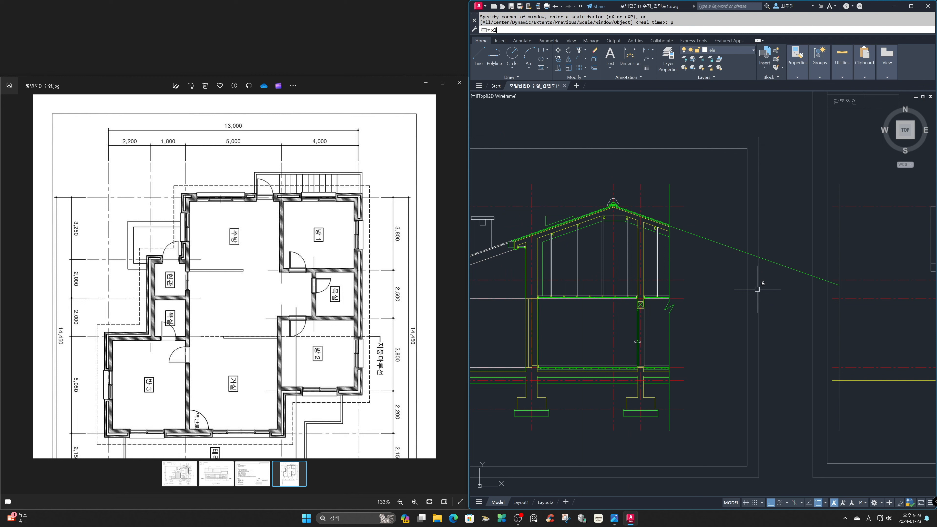
pyautogui.press('Return')
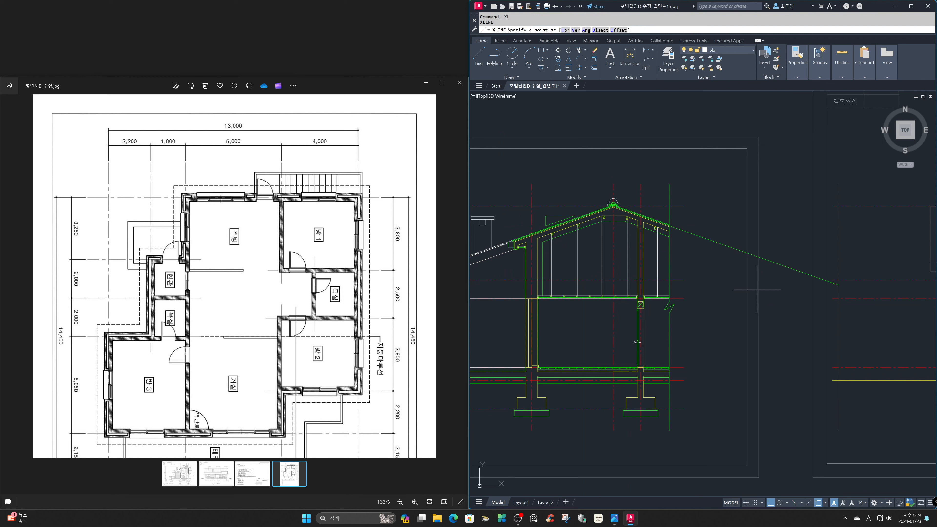
pyautogui.write('h')
pyautogui.press('Return')
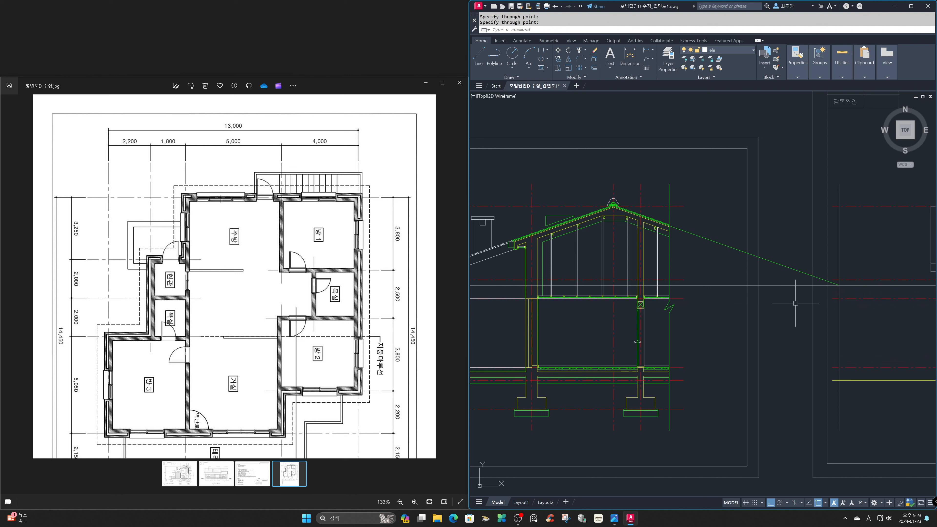
pyautogui.press('Return')
# Return to the full elevation view and examine where the projected eave height line crosses it.
pyautogui.write('z')
pyautogui.press('Return')
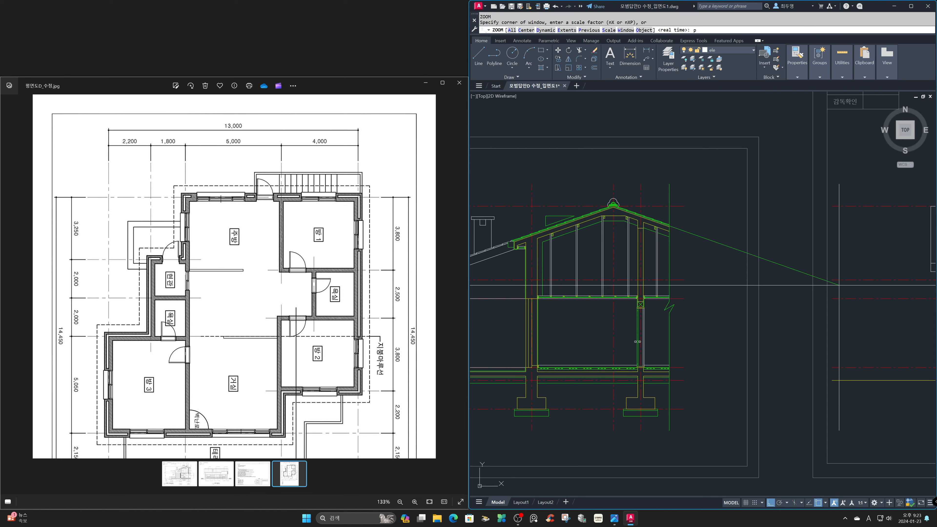
pyautogui.write('p')
pyautogui.press('Return')
pyautogui.write('z')
pyautogui.press('Return')
pyautogui.write('p')
pyautogui.press('Return')
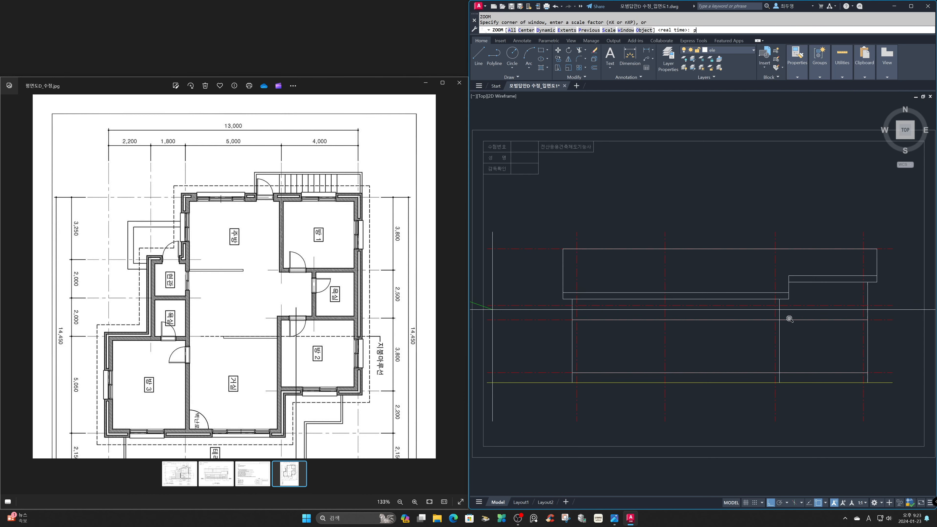
pyautogui.press('Return')
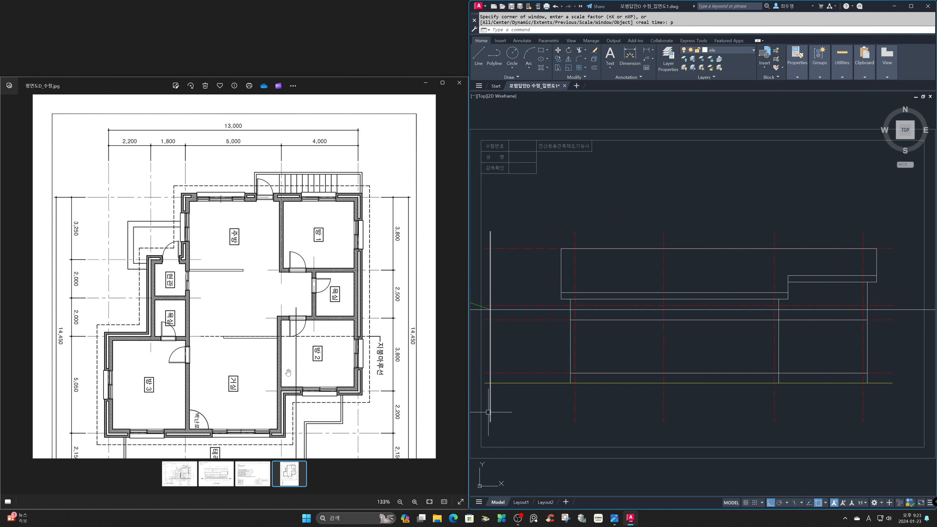
# Examine the stepped roof's right end in the reference east elevation and in the matching part of the drawing.
pyautogui.scroll(-3, 294, 377)
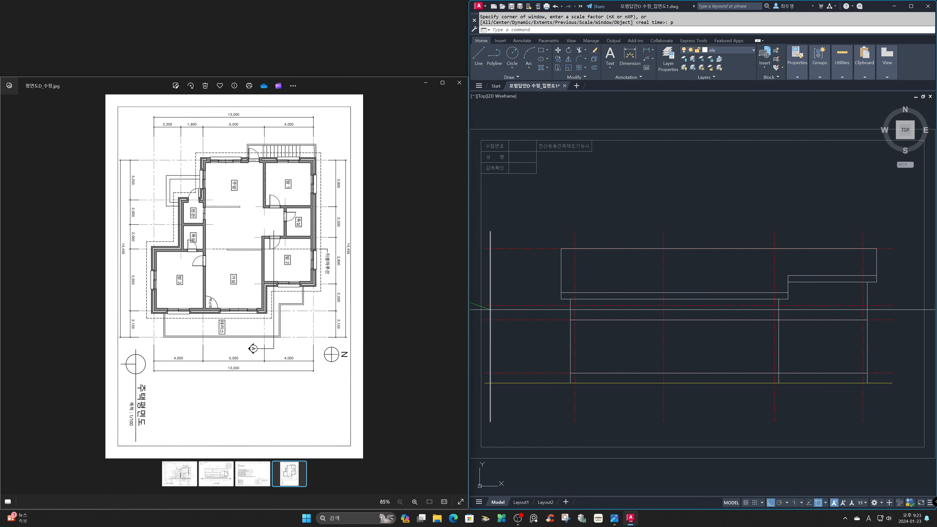
pyautogui.click(230, 470)
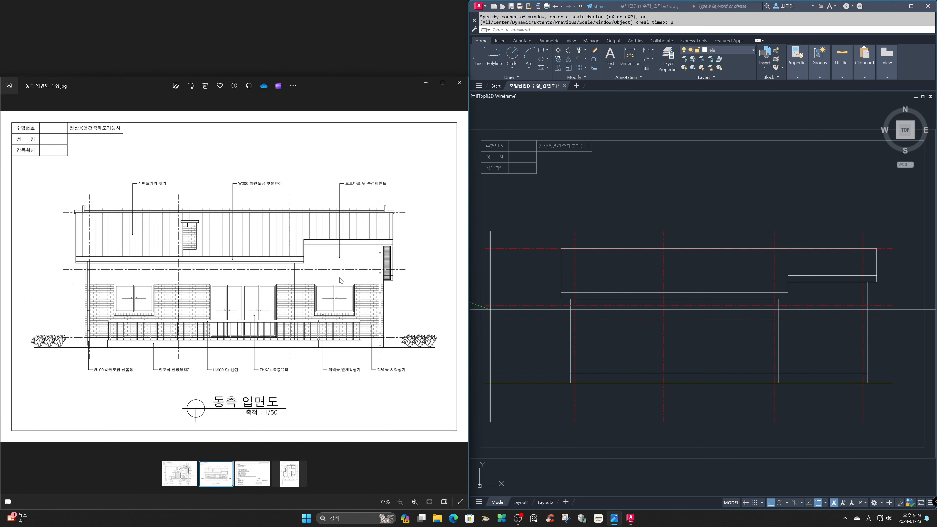
pyautogui.scroll(6, 340, 277)
pyautogui.moveTo(359, 274); pyautogui.dragTo(163, 319)
pyautogui.click(798, 347)
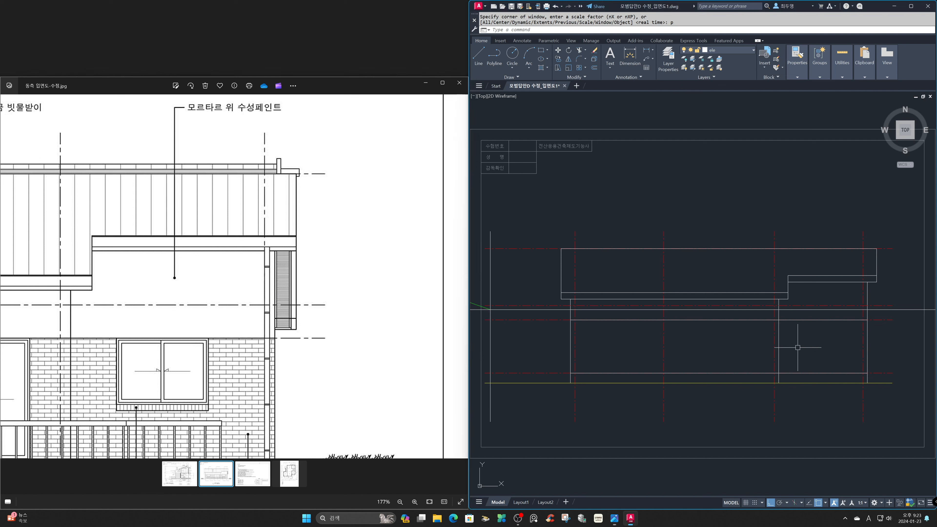
pyautogui.write('z')
pyautogui.press('Return')
pyautogui.click(729, 214)
pyautogui.click(907, 390)
pyautogui.moveTo(874, 387); pyautogui.dragTo(828, 378, button='middle')
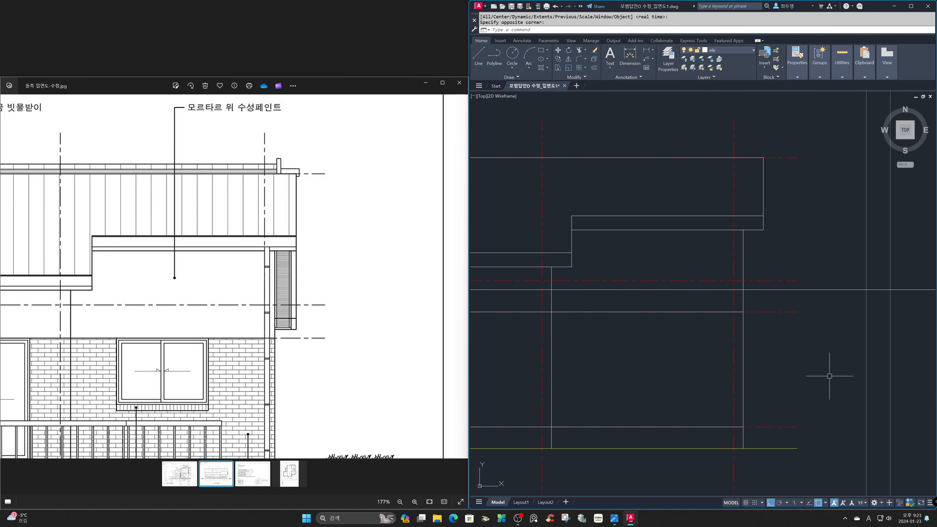
# Offset the projected eave height line downward by the depth picked from the upper eave band at the roof's right end.
pyautogui.write('o')
pyautogui.press('Return')
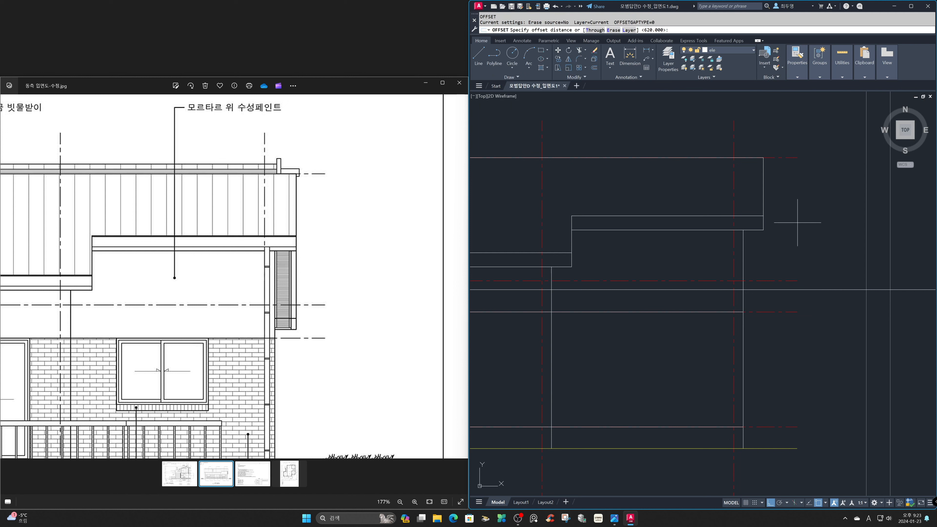
pyautogui.click(763, 215)
pyautogui.click(763, 230)
pyautogui.press('F3')
pyautogui.click(831, 289)
pyautogui.click(831, 330)
pyautogui.press('Return')
# Erase the original projected eave height line, keeping its lower offset copy.
pyautogui.write('e')
pyautogui.press('Return')
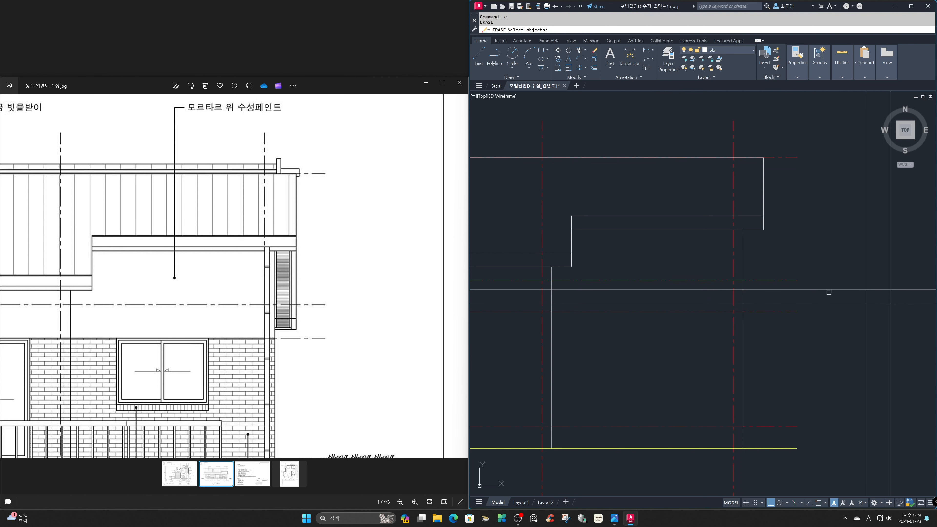
pyautogui.click(826, 289)
pyautogui.press('Return')
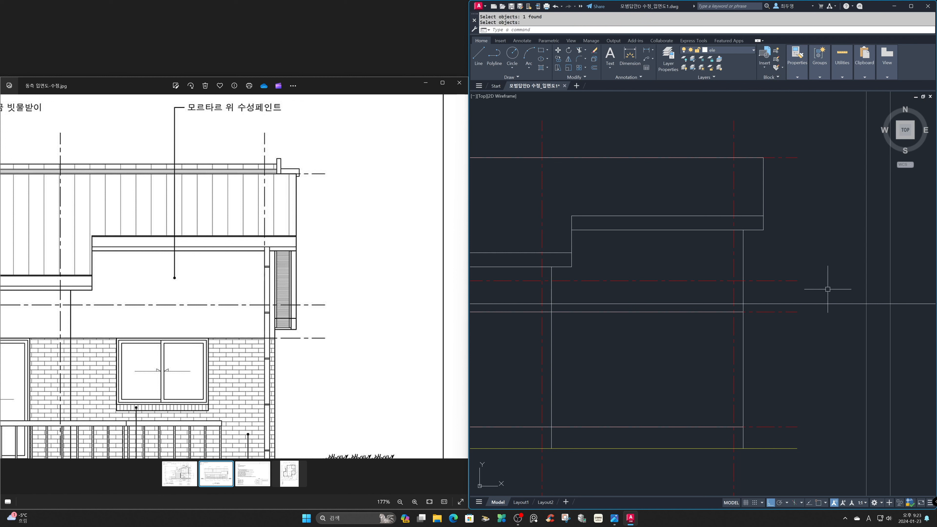
# Fillet the roof's right vertical edge and the offset eave line into a sharp corner with radius 0.
pyautogui.write('f')
pyautogui.press('Return')
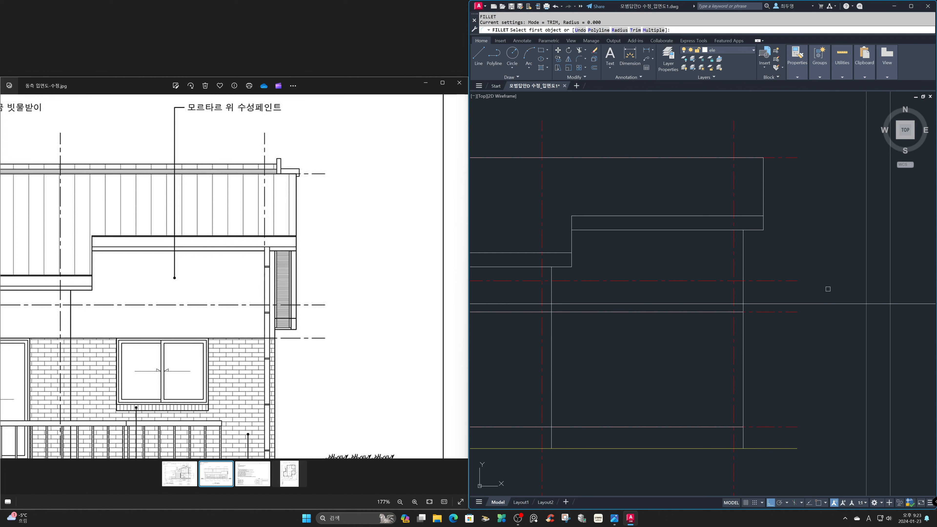
pyautogui.click(763, 228)
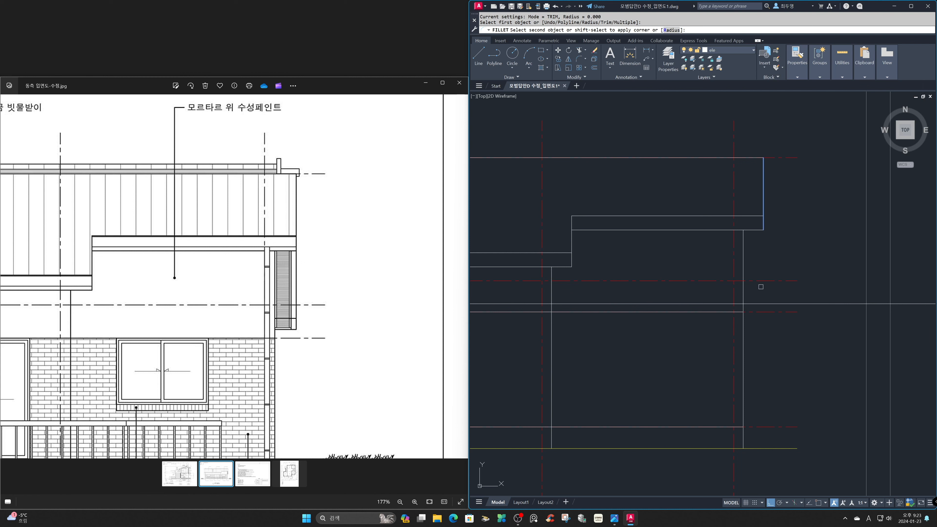
pyautogui.click(761, 303)
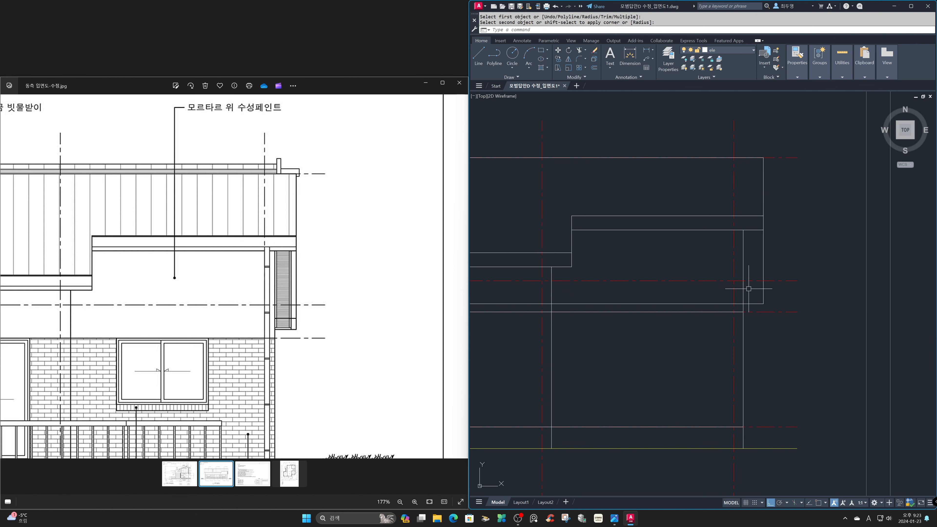
# Trim the lower eave line at the right wall so that only the part overhanging beyond the wall remains.
pyautogui.write('tr')
pyautogui.press('Return')
pyautogui.click(743, 292)
pyautogui.press('Return')
pyautogui.click(743, 293)
pyautogui.click(712, 304)
pyautogui.press('Return')
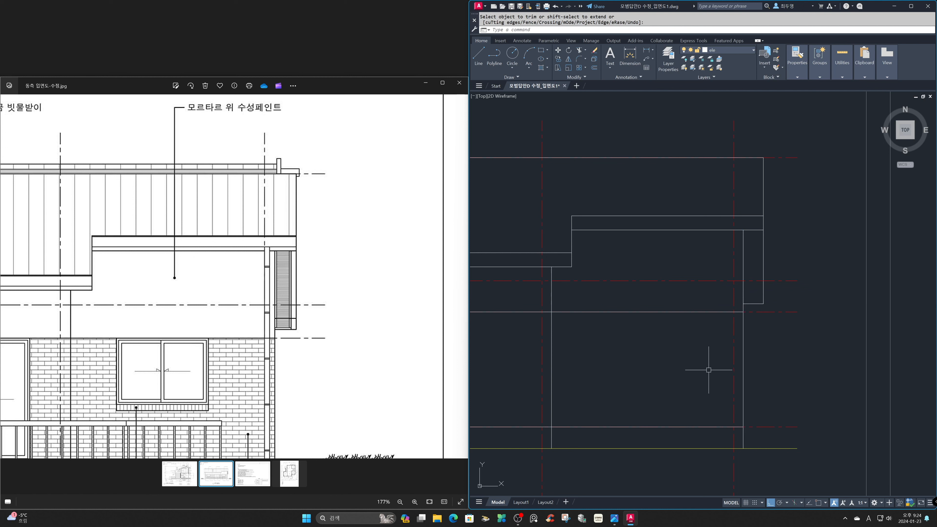
# Freeze the cen layer and offset the roof's right vertical edge 100 mm inward.
pyautogui.click(743, 52)
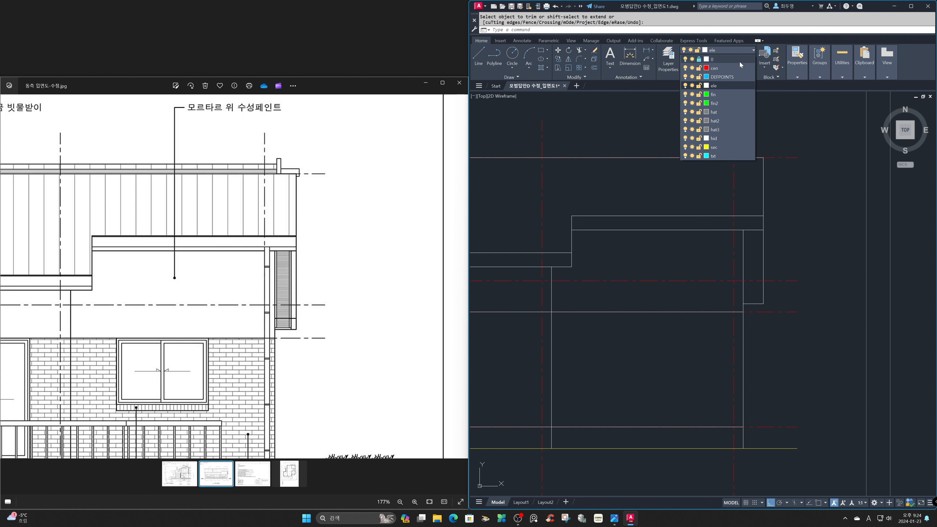
pyautogui.click(692, 68)
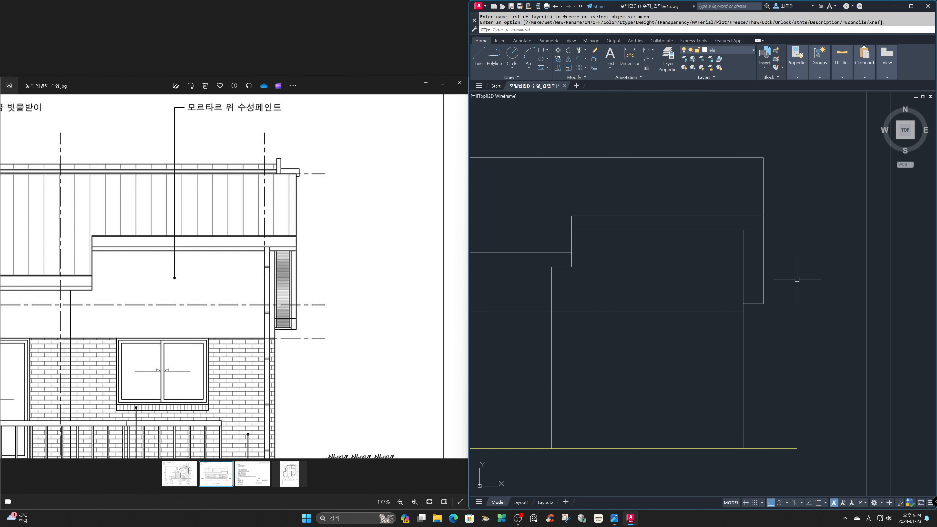
pyautogui.write('o')
pyautogui.press('Return')
pyautogui.write('100')
pyautogui.press('Return')
pyautogui.click(764, 273)
pyautogui.click(720, 273)
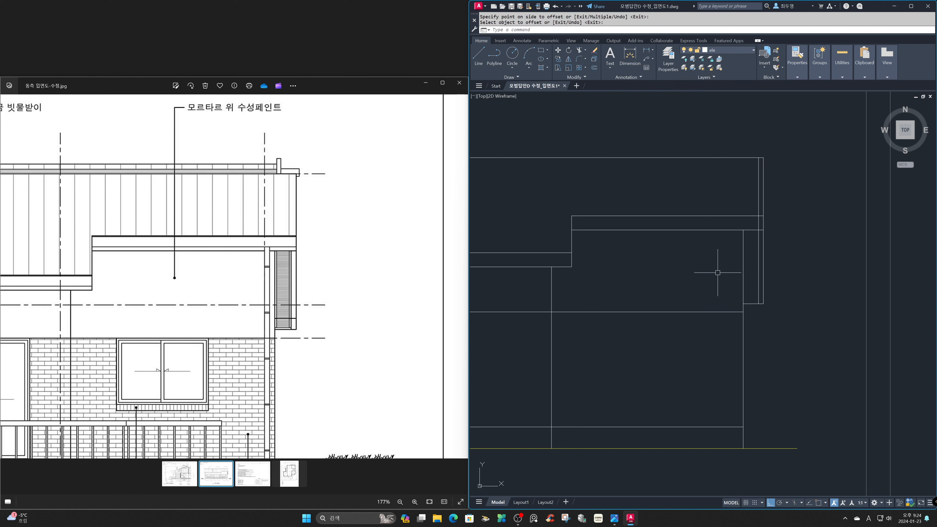
pyautogui.press('Return')
pyautogui.press('Return')
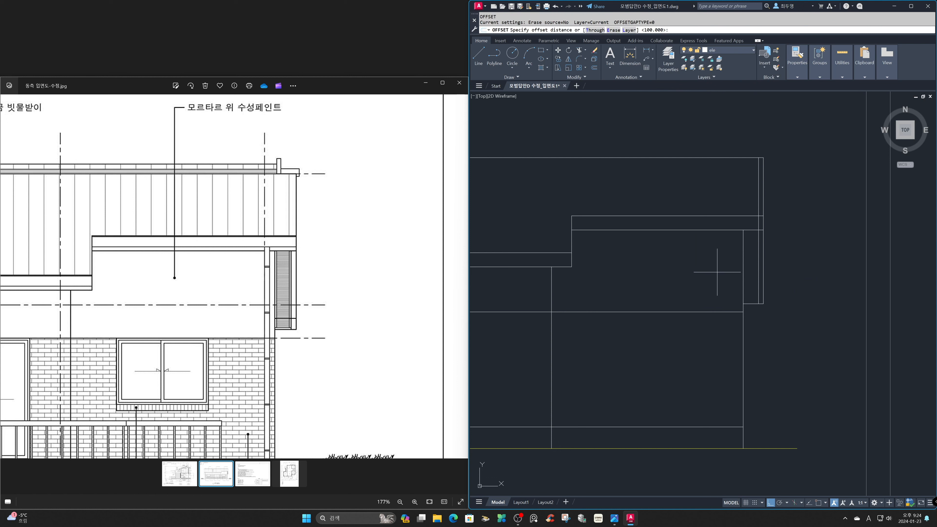
# Offset the inner vertical line, the right wall line and the overhang's bottom edge 36 mm inward below the eave.
pyautogui.write('36')
pyautogui.press('Return')
pyautogui.click(758, 273)
pyautogui.click(744, 274)
pyautogui.click(744, 273)
pyautogui.click(751, 275)
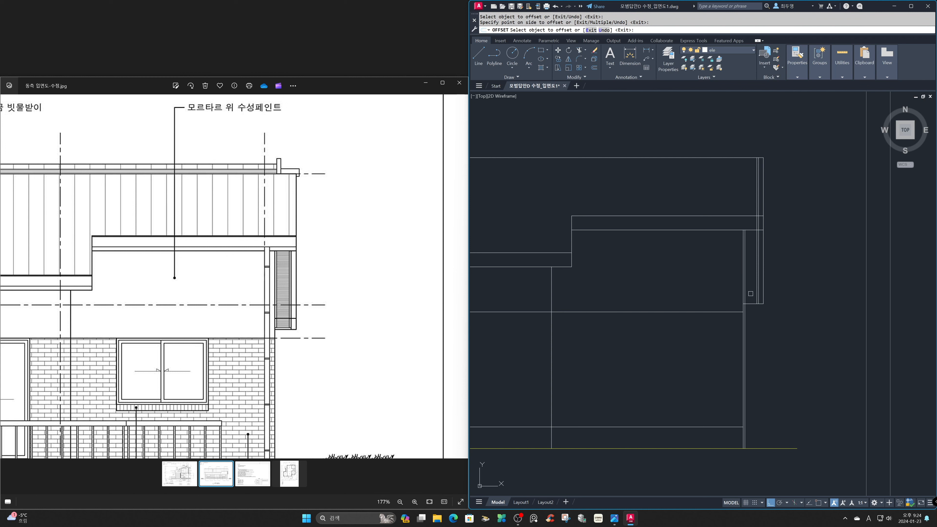
pyautogui.click(751, 302)
pyautogui.click(751, 293)
pyautogui.press('Return')
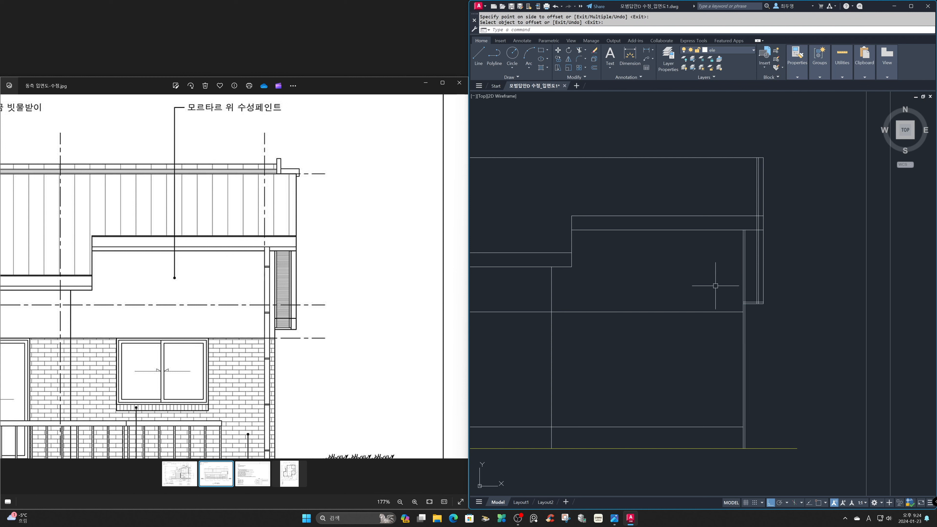
# Trim the offset lines to the eave's underside and the inner vertical to form the narrow overhang panel frame.
pyautogui.write('z')
pyautogui.press('Return')
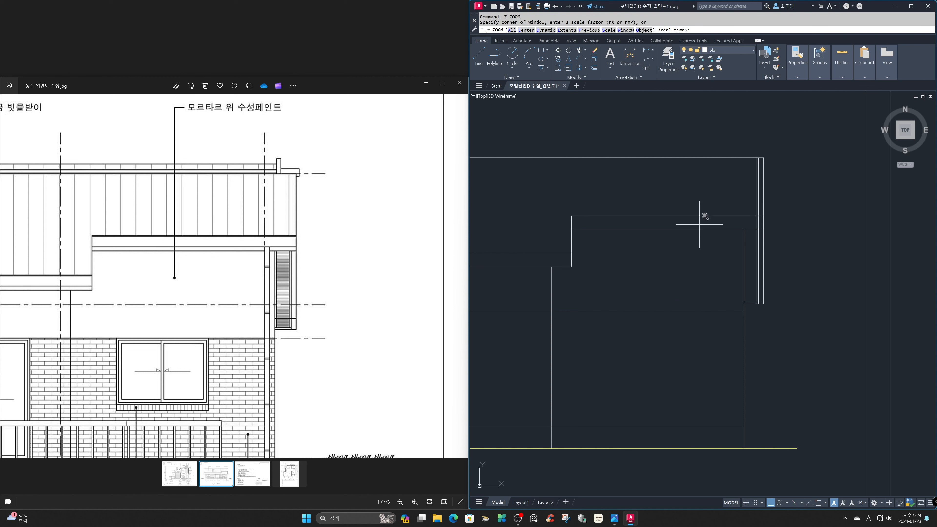
pyautogui.click(692, 200)
pyautogui.click(825, 344)
pyautogui.write('tr')
pyautogui.press('Return')
pyautogui.click(746, 189)
pyautogui.click(738, 407)
pyautogui.click(716, 426)
pyautogui.press('Return')
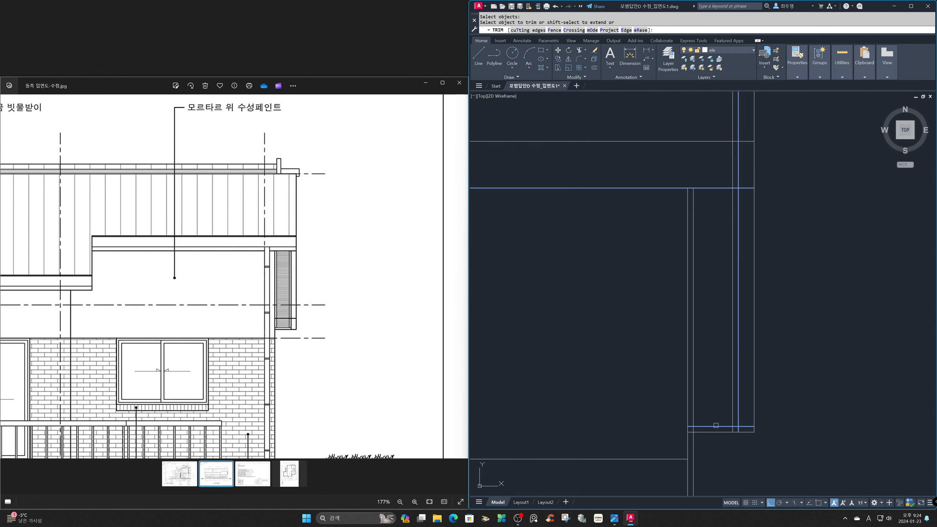
pyautogui.click(746, 426)
pyautogui.click(751, 175)
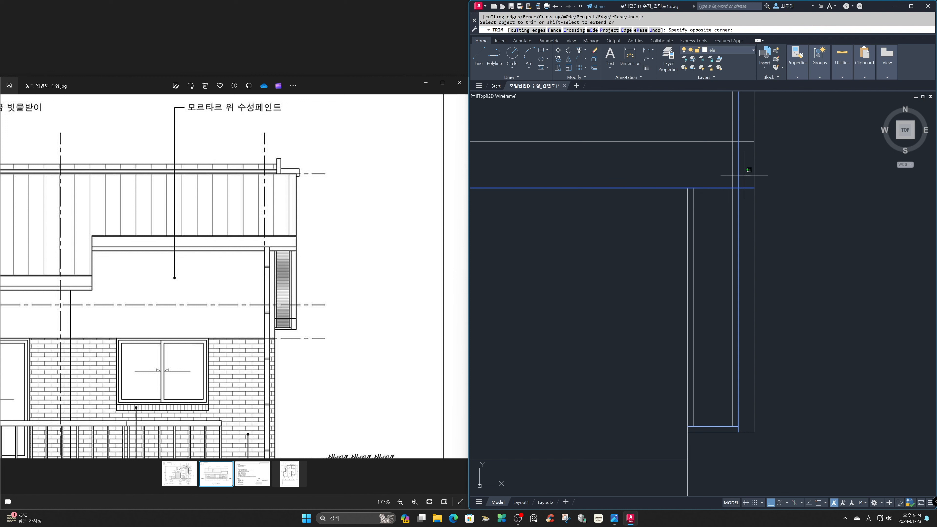
pyautogui.click(715, 173)
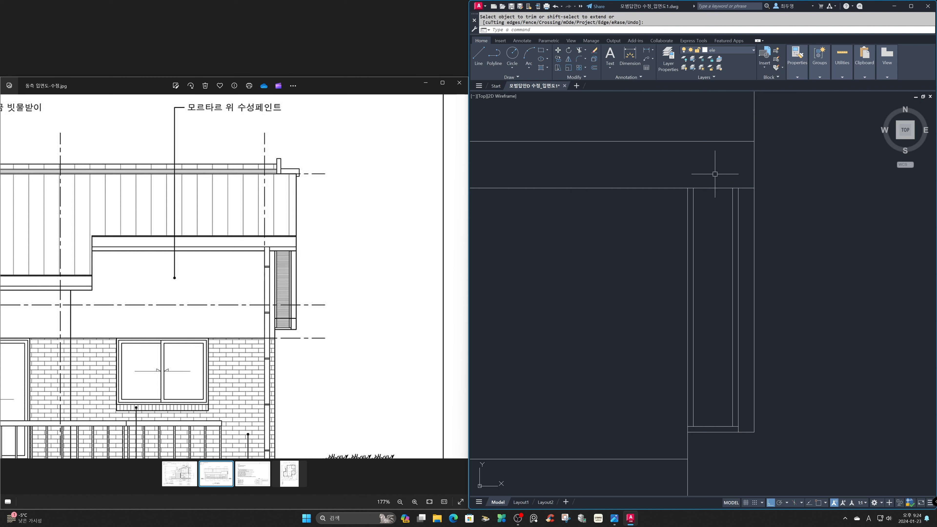
# Offset the bottom edge of the overhang upward to add a horizontal line across the panel.
pyautogui.write('o')
pyautogui.press('Return')
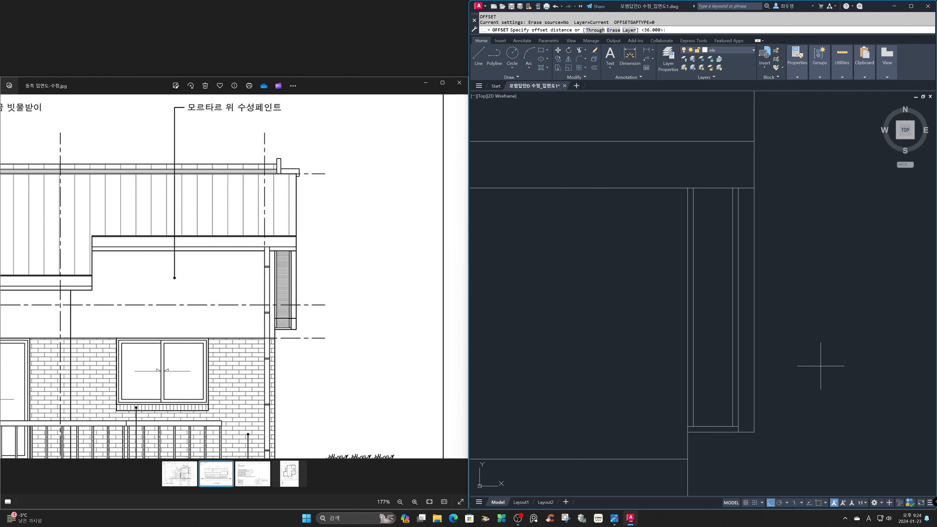
pyautogui.press('Return')
pyautogui.click(750, 432)
pyautogui.click(746, 419)
pyautogui.press('Return')
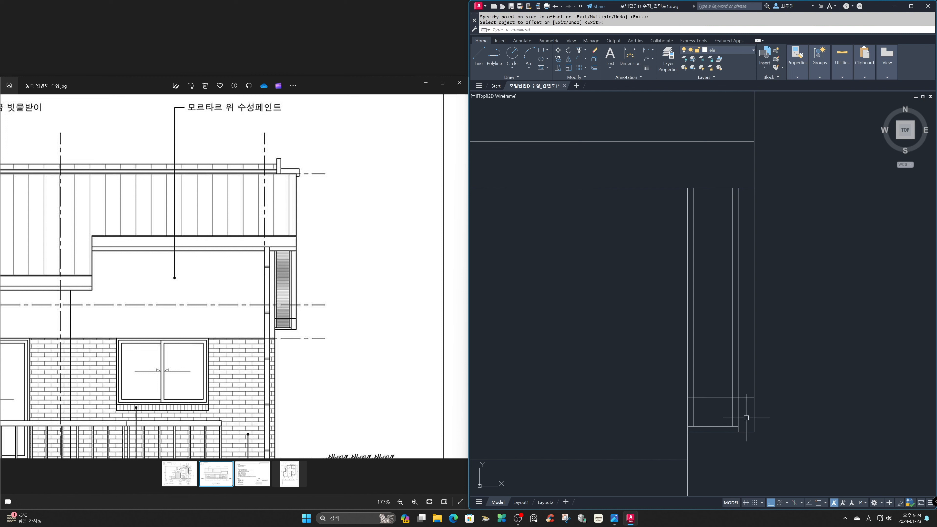
# Move the panel's two inner vertical lines and its inner bottom line to the fin layer.
pyautogui.click(736, 429)
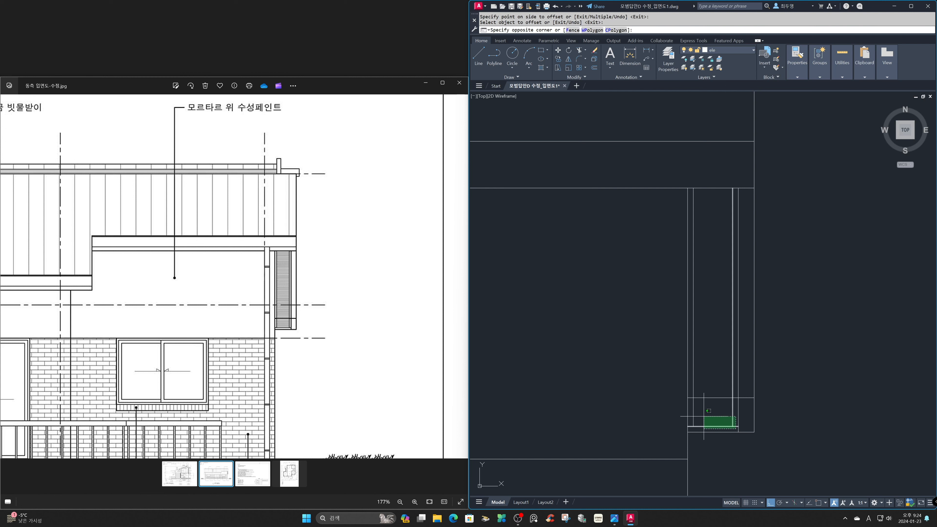
pyautogui.click(695, 409)
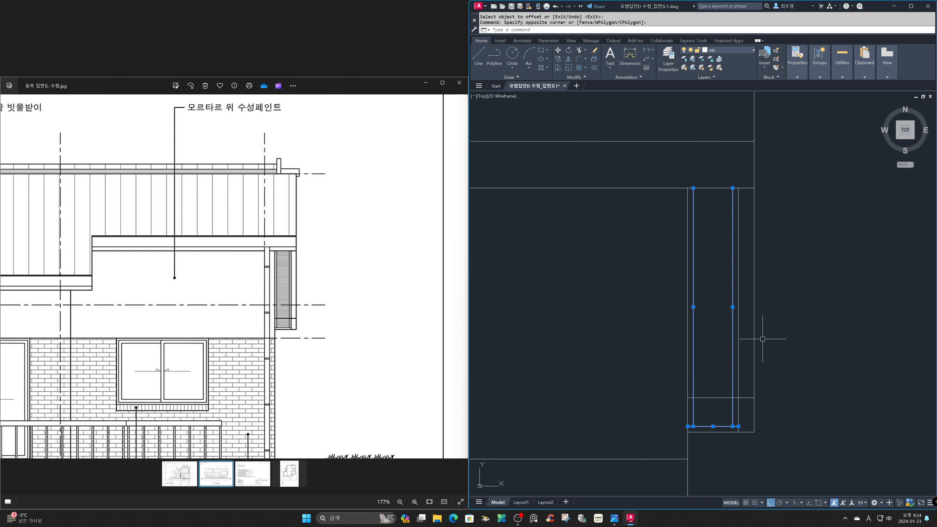
pyautogui.click(737, 49)
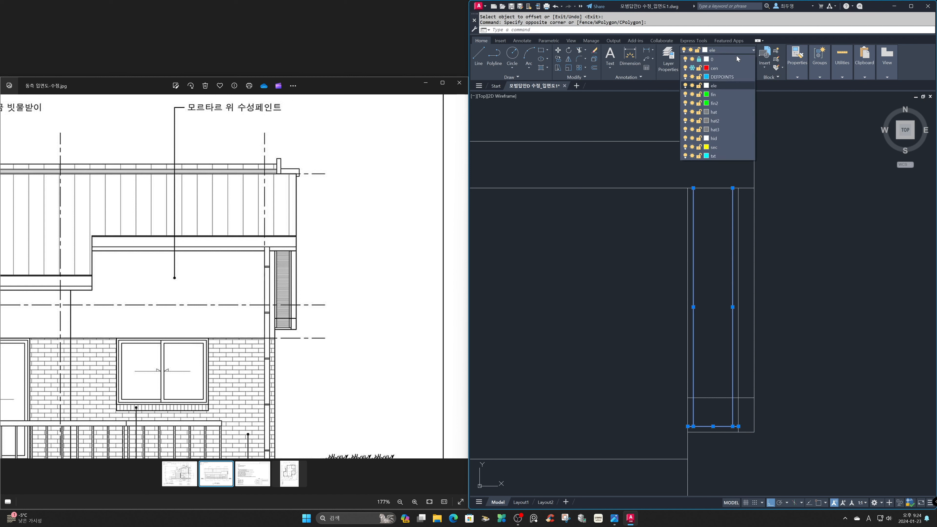
pyautogui.click(729, 93)
pyautogui.press('Escape')
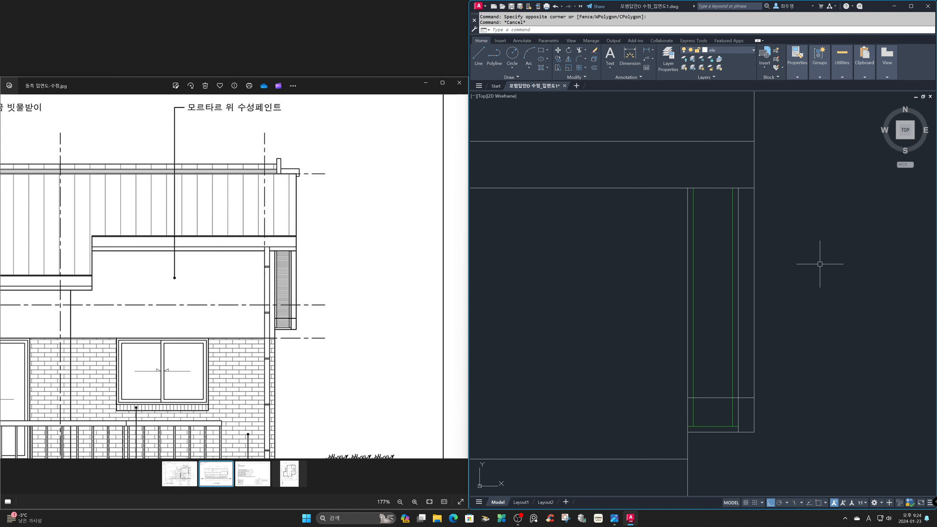
# Return to the full elevation view and compare it with the whole reference east elevation.
pyautogui.write('z')
pyautogui.press('Return')
pyautogui.write('p')
pyautogui.press('Return')
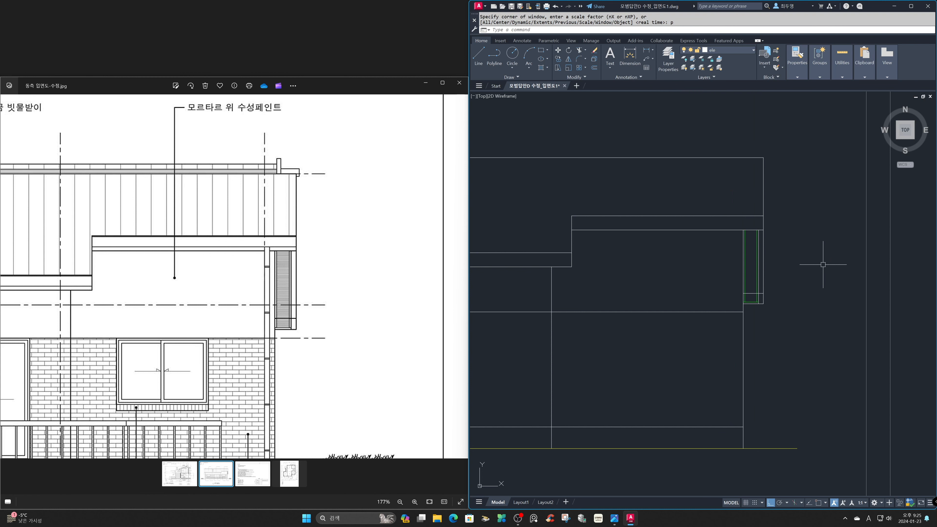
pyautogui.write('z')
pyautogui.press('Return')
pyautogui.write('p')
pyautogui.press('Return')
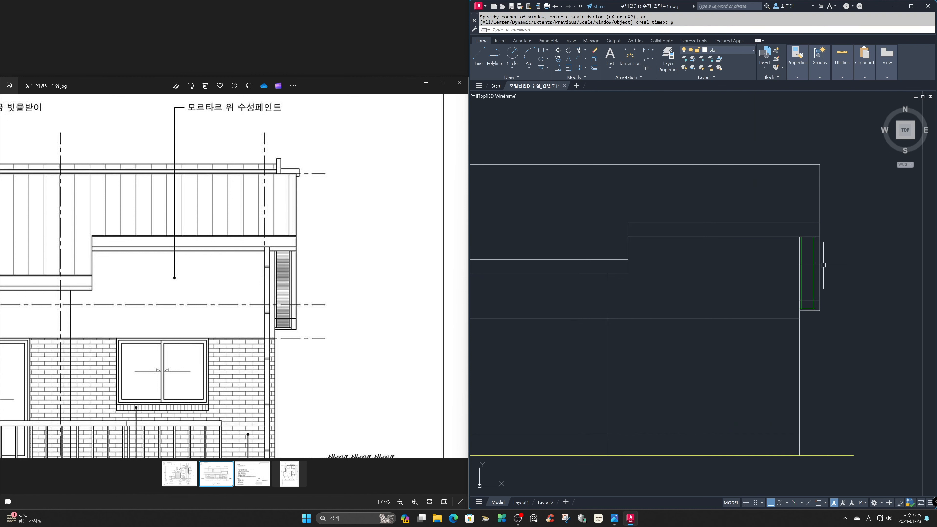
pyautogui.write('z')
pyautogui.press('Return')
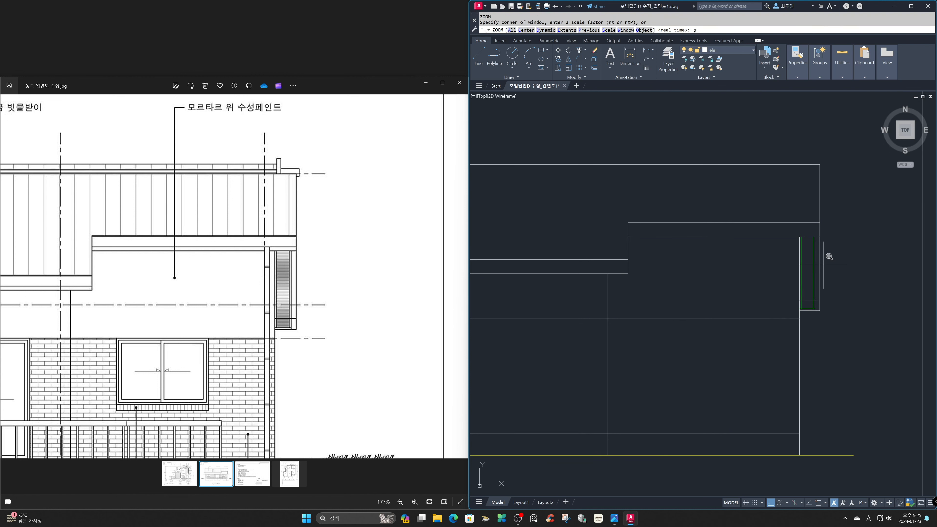
pyautogui.write('p')
pyautogui.press('Return')
pyautogui.scroll(-5, 234, 277)
pyautogui.doubleClick(519, 334)
# Erase the vertical eave construction line at the end of the section's extended roof slope.
pyautogui.write('z')
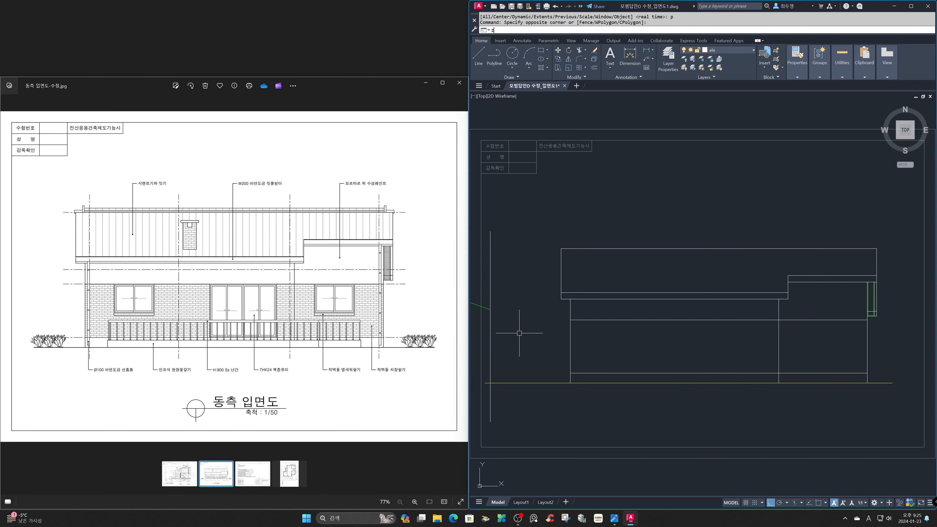
pyautogui.press('Return')
pyautogui.write('a')
pyautogui.press('Return')
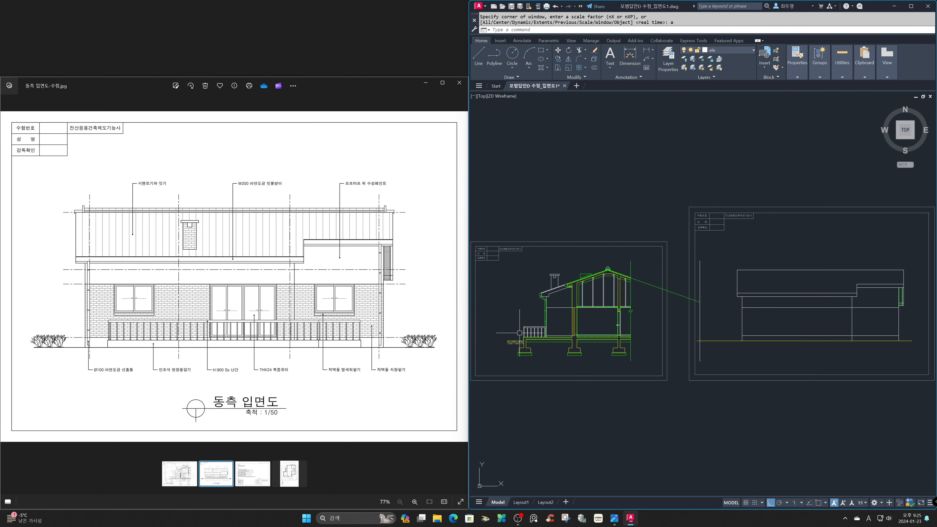
pyautogui.write('e')
pyautogui.press('Return')
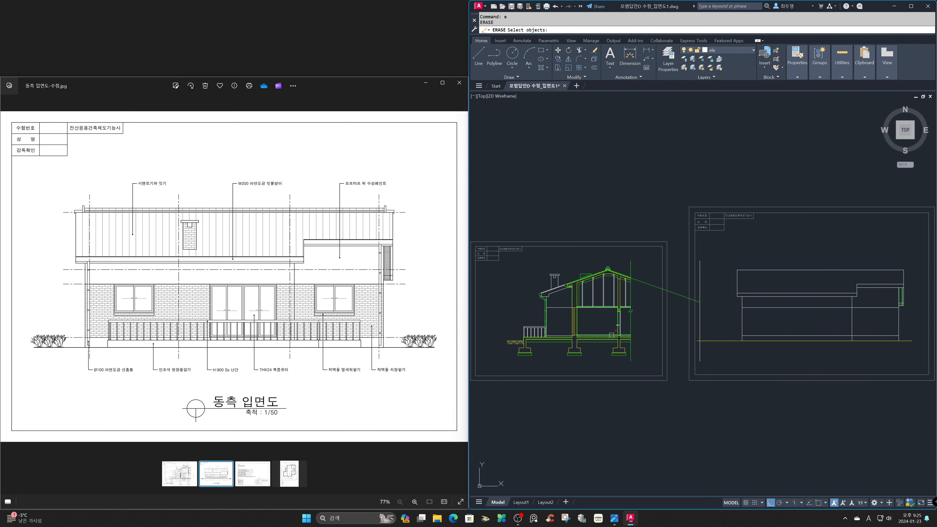
pyautogui.click(699, 322)
pyautogui.press('Return')
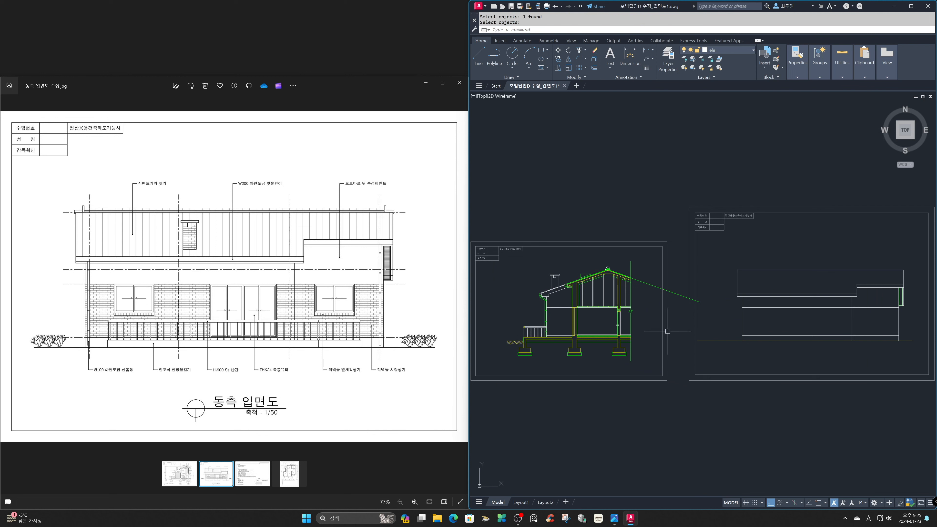
# Trim the extended roof slope construction line back to the vertical cut line at the section's edge.
pyautogui.write('tr')
pyautogui.press('Return')
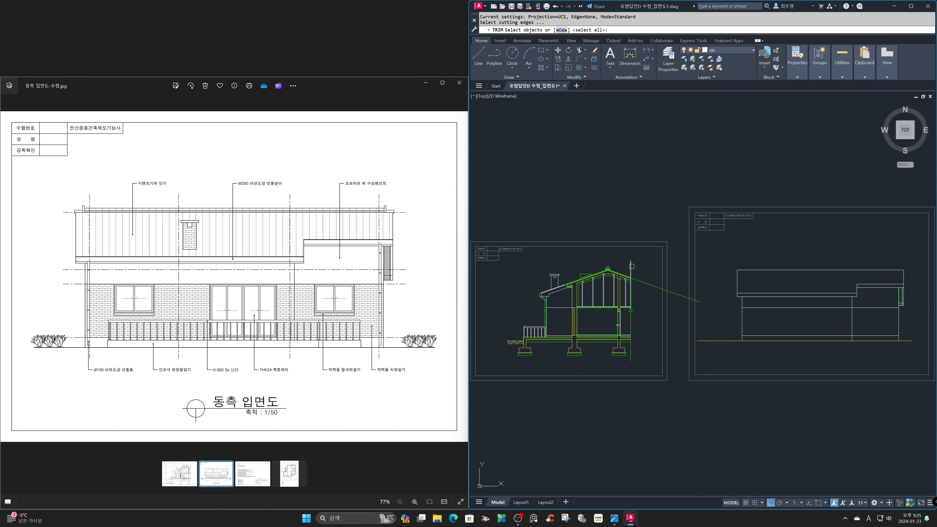
pyautogui.press('Return')
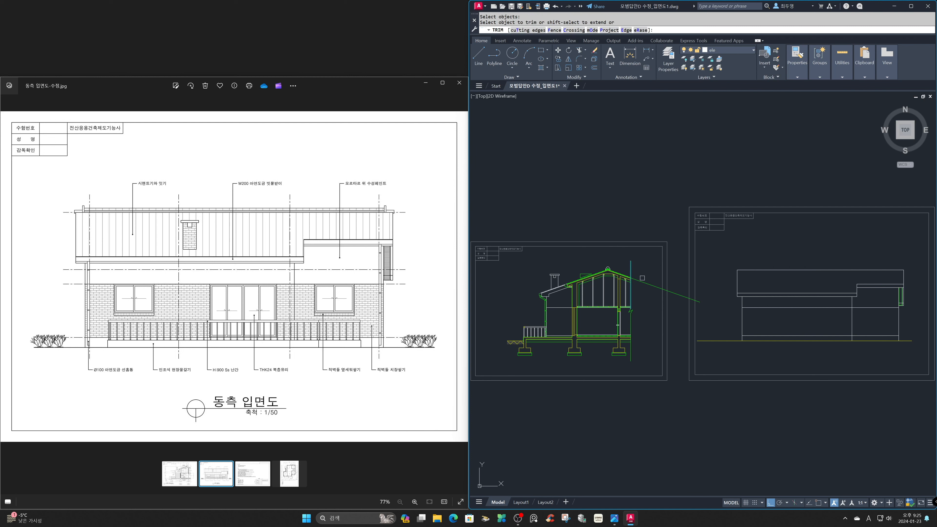
pyautogui.press('Return')
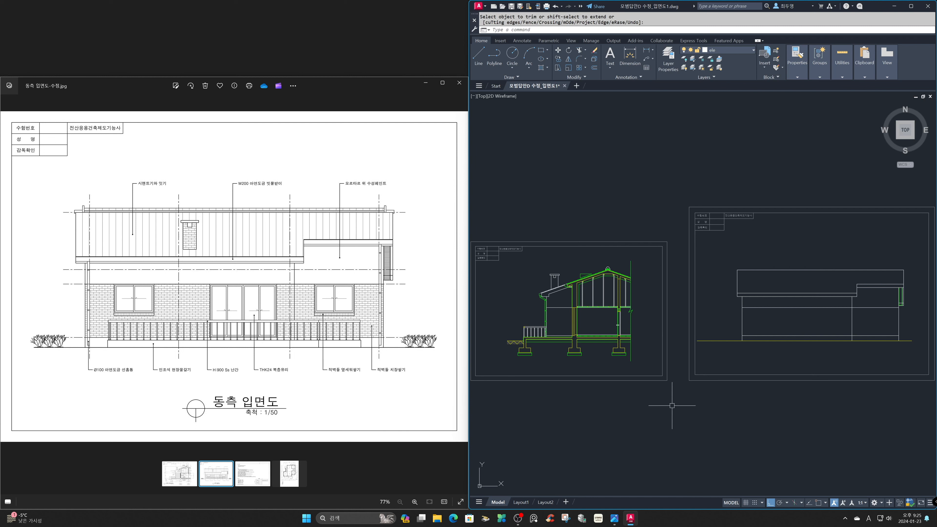
# Draw a horizontal construction line through the outer top corner of the section's terrace floor.
pyautogui.write('z')
pyautogui.press('Return')
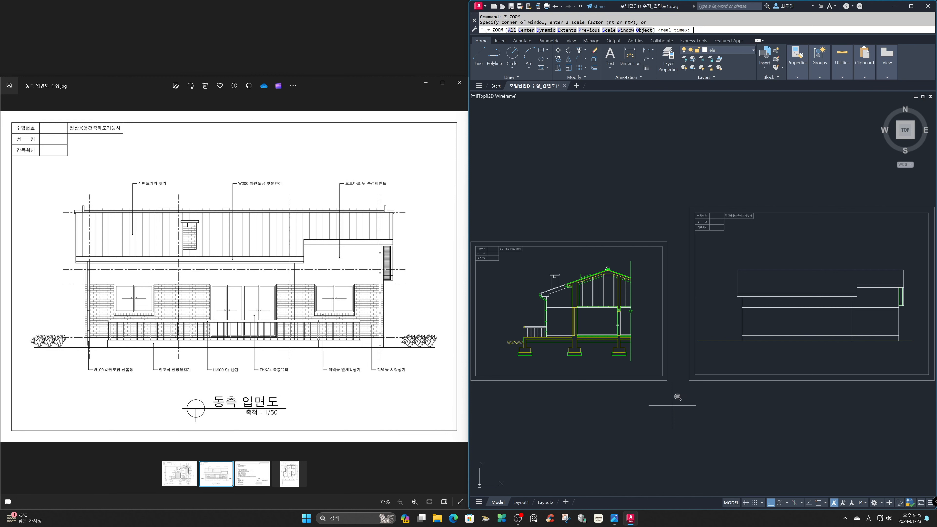
pyautogui.click(502, 309)
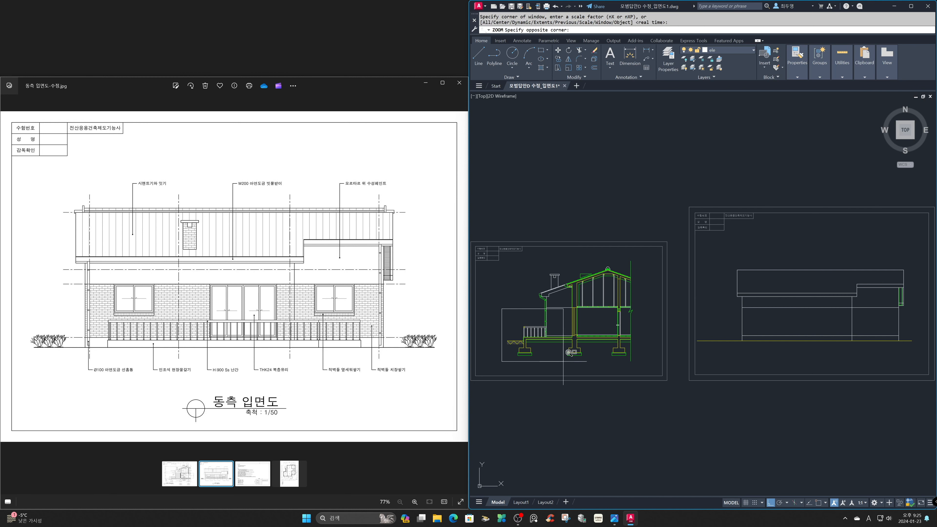
pyautogui.click(570, 367)
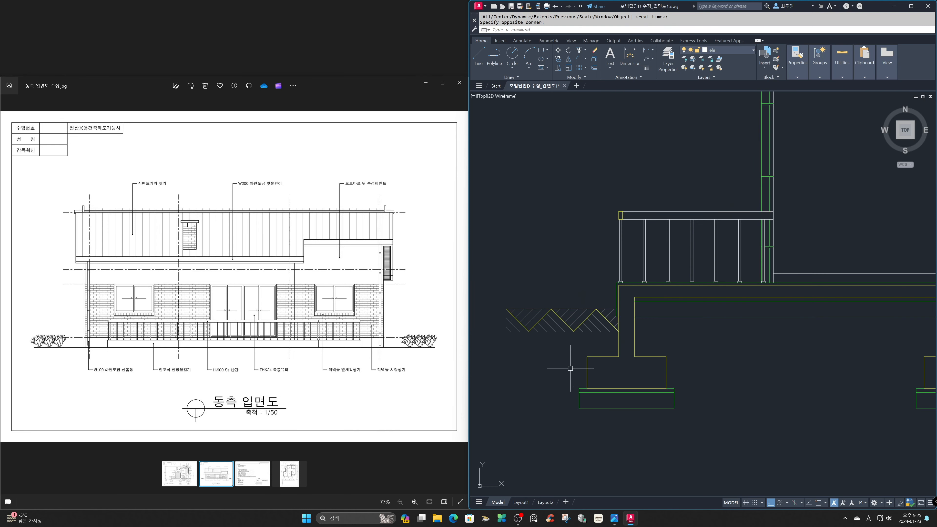
pyautogui.write('xl')
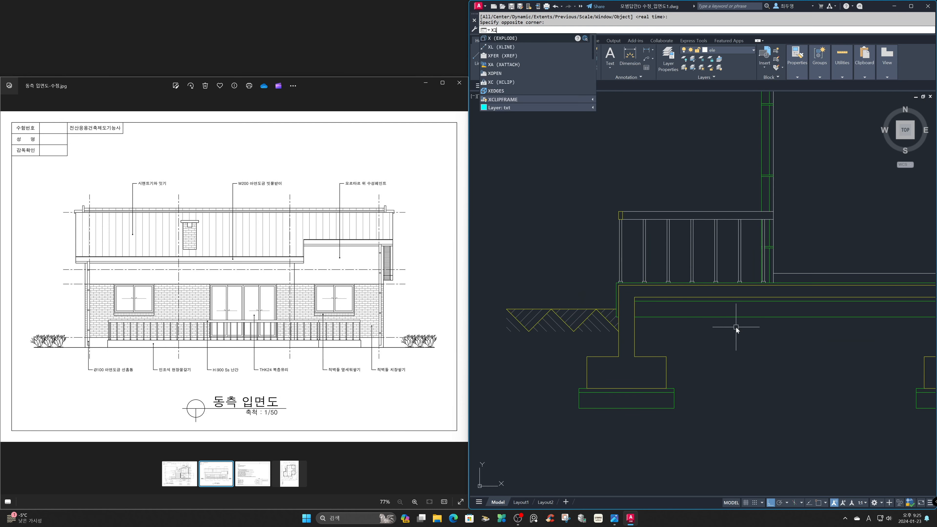
pyautogui.press('Return')
pyautogui.write('h')
pyautogui.press('Return')
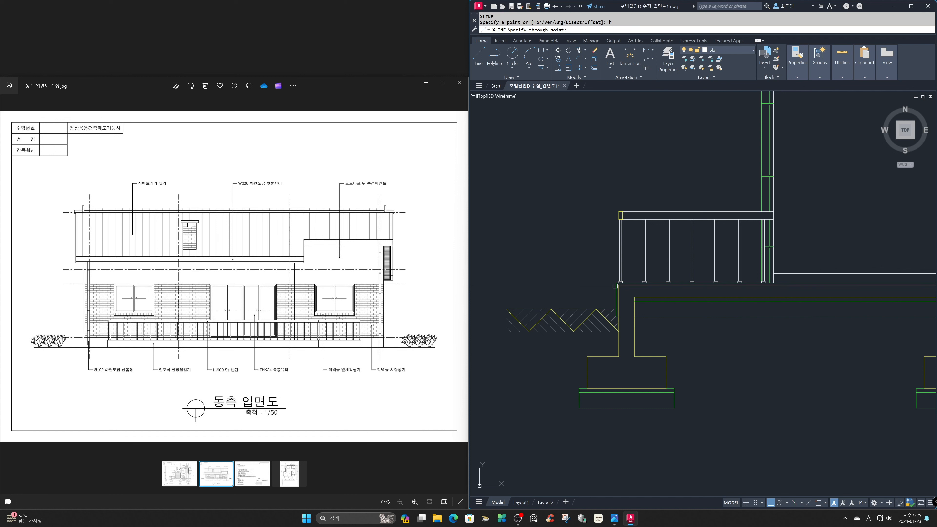
pyautogui.press('F3')
pyautogui.click(618, 283)
pyautogui.press('Return')
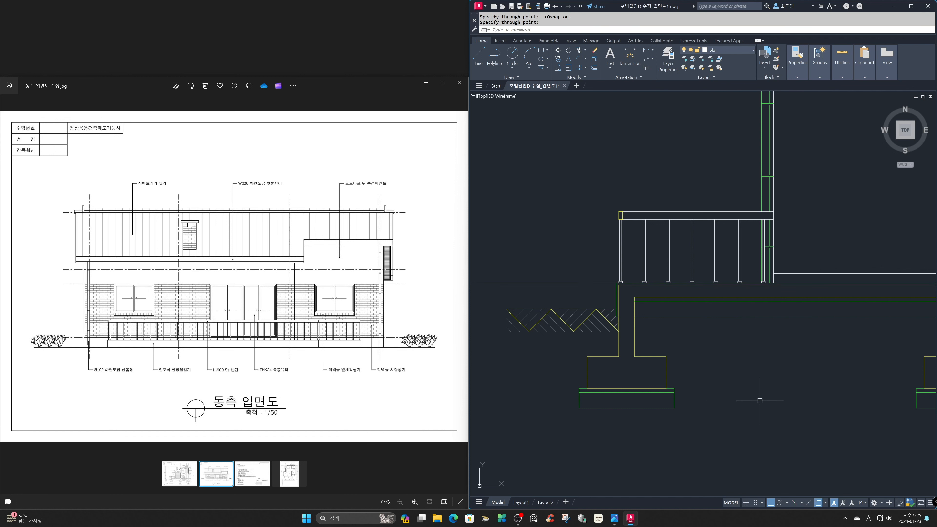
# Return to the east elevation and thaw the cen layer to bring back its centerlines.
pyautogui.write('z')
pyautogui.press('Return')
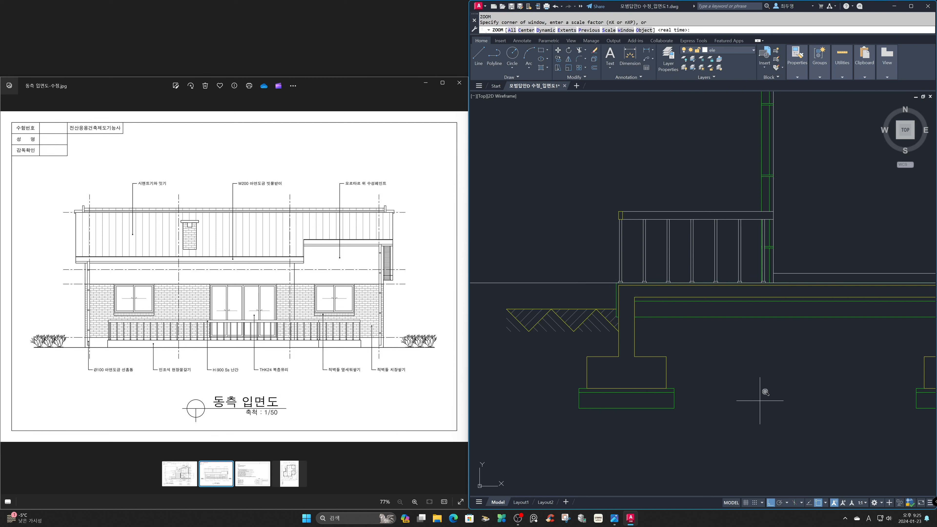
pyautogui.write('p')
pyautogui.press('Return')
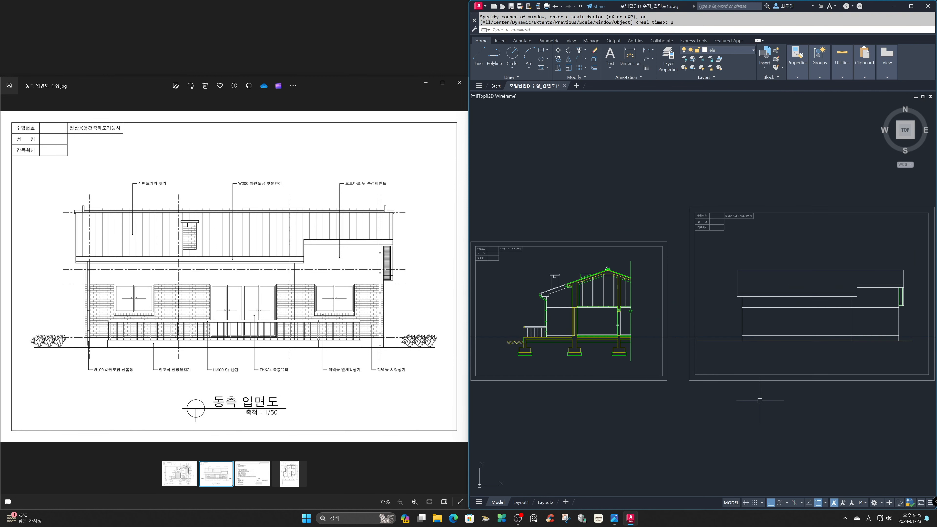
pyautogui.press('Return')
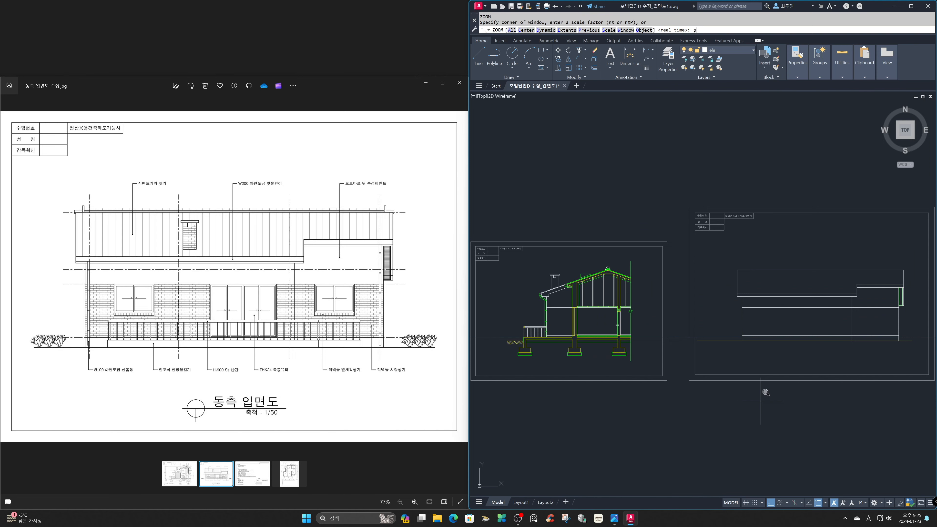
pyautogui.write('p')
pyautogui.press('Return')
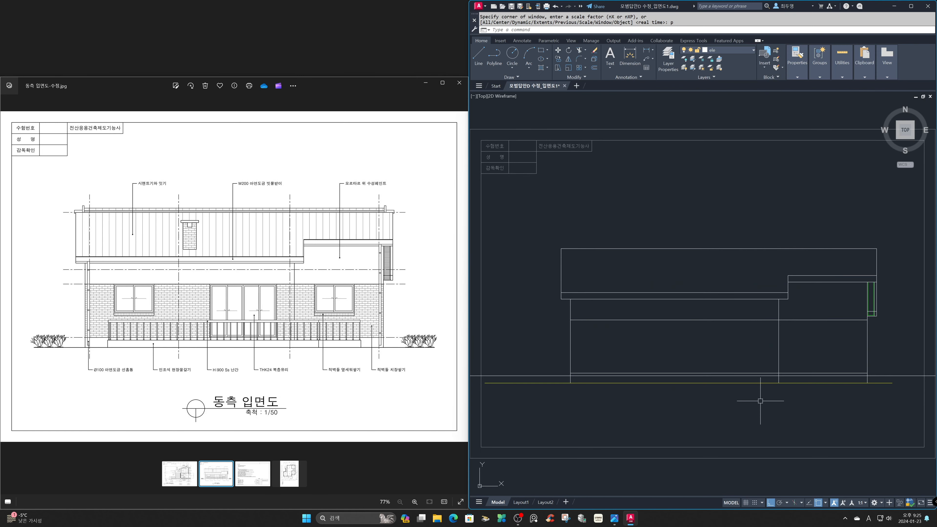
pyautogui.click(739, 50)
pyautogui.click(692, 68)
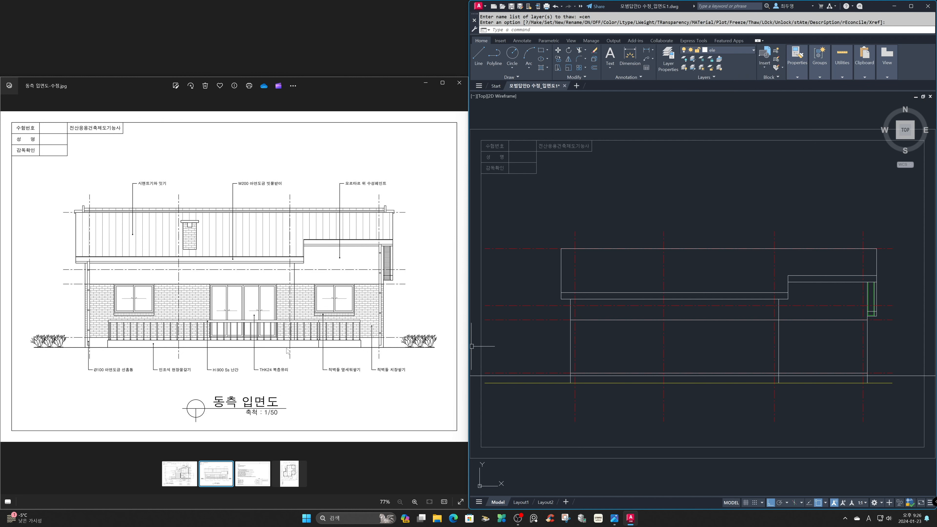
# Check the terrace base in the reference elevation, and offset both outermost vertical centerlines 800 inward.
pyautogui.click(307, 394)
pyautogui.scroll(5, 309, 394)
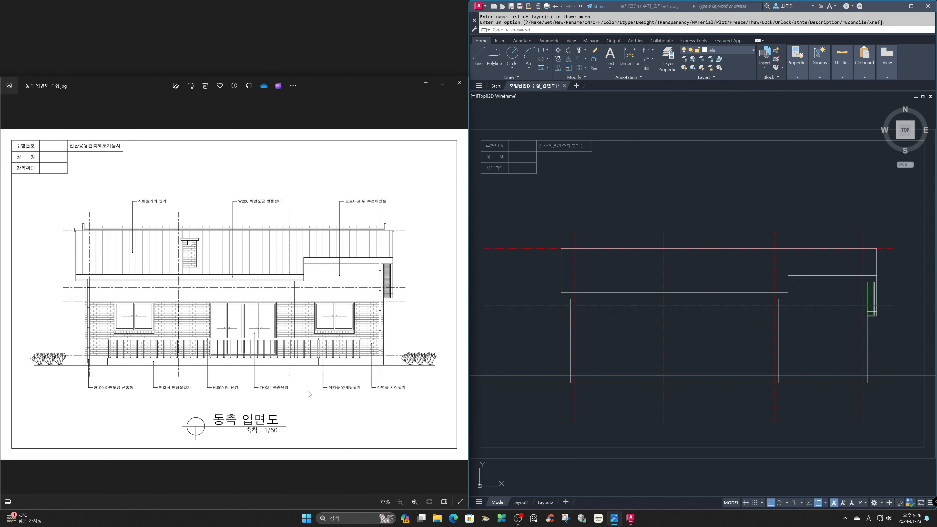
pyautogui.moveTo(302, 367); pyautogui.dragTo(351, 350)
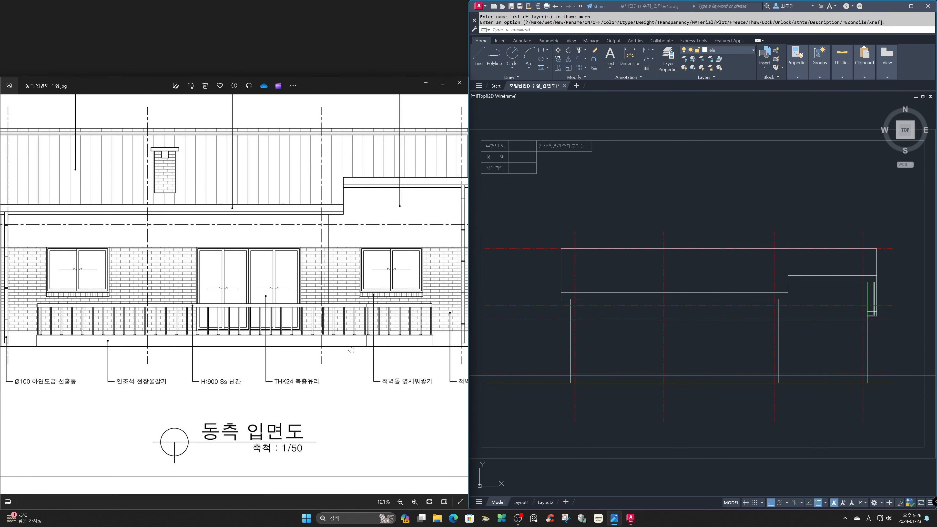
pyautogui.click(612, 367)
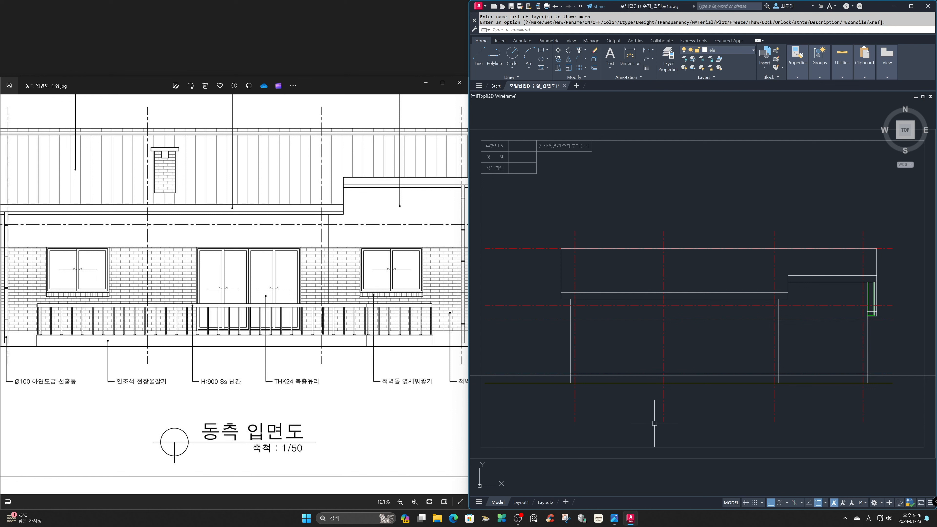
pyautogui.write('o')
pyautogui.press('Return')
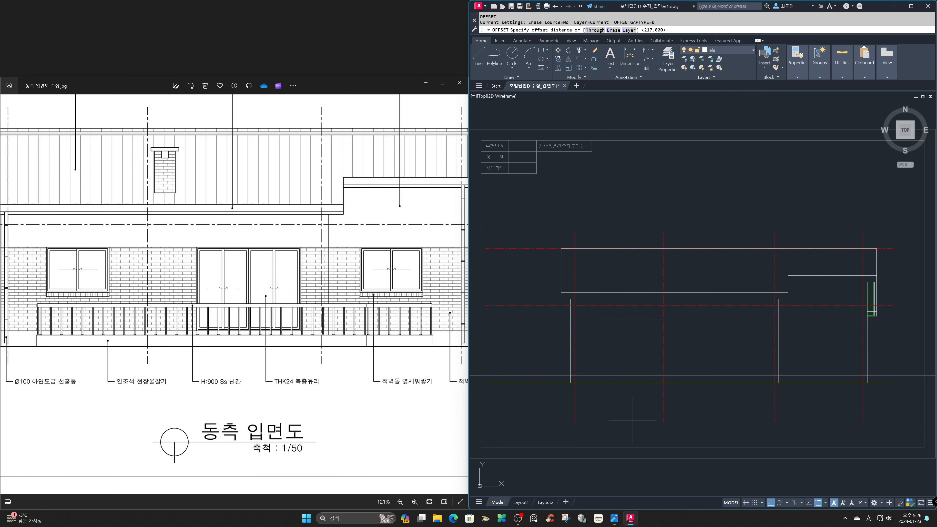
pyautogui.write('800')
pyautogui.press('Return')
pyautogui.click(575, 358)
pyautogui.click(675, 358)
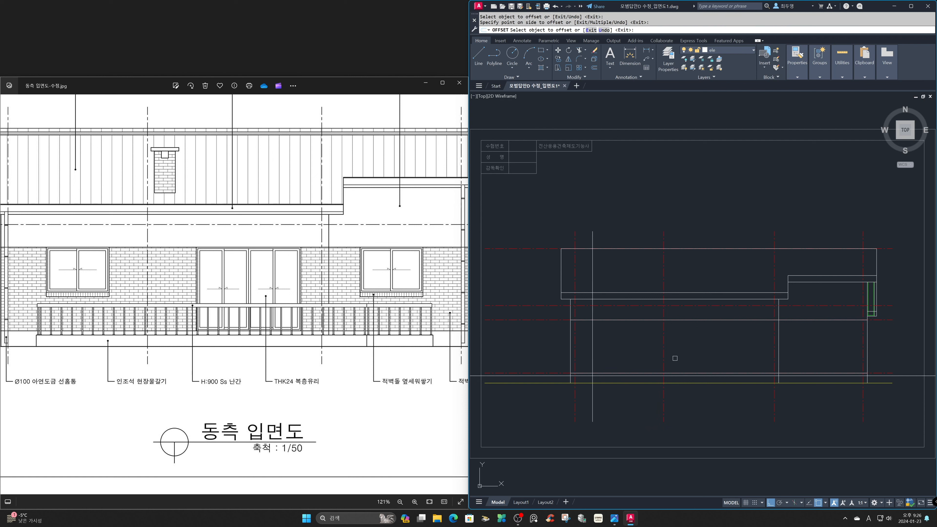
pyautogui.click(862, 360)
pyautogui.click(838, 359)
pyautogui.press('Return')
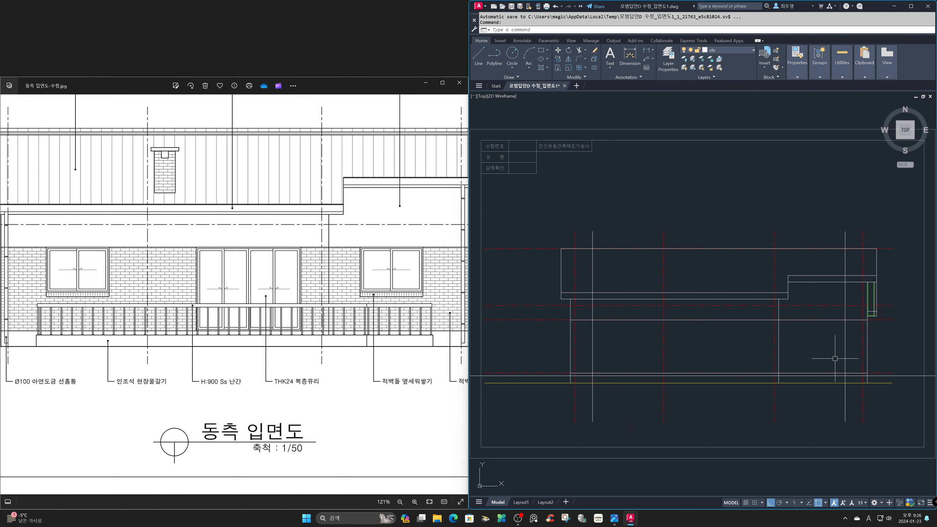
# Freeze the cen layer and trim the floor-level line and offset verticals into the terrace base outline above the ground line.
pyautogui.click(751, 52)
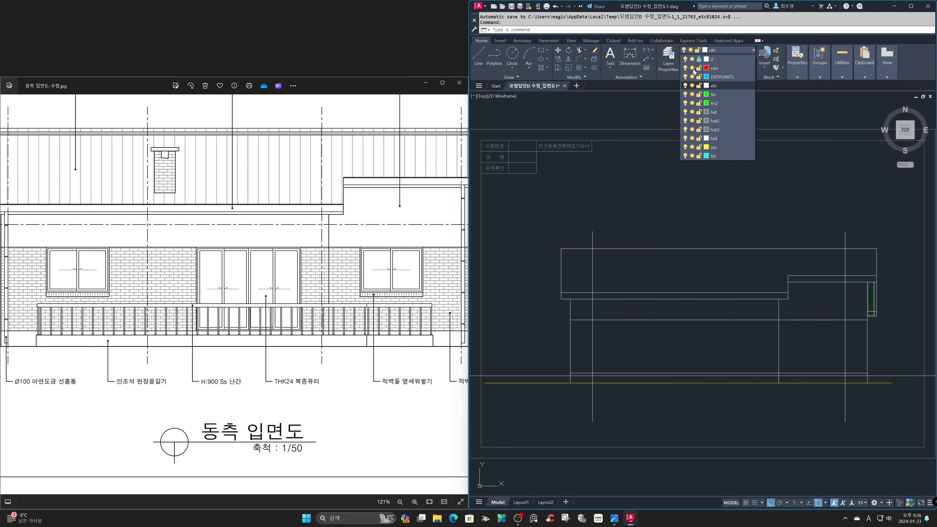
pyautogui.click(692, 67)
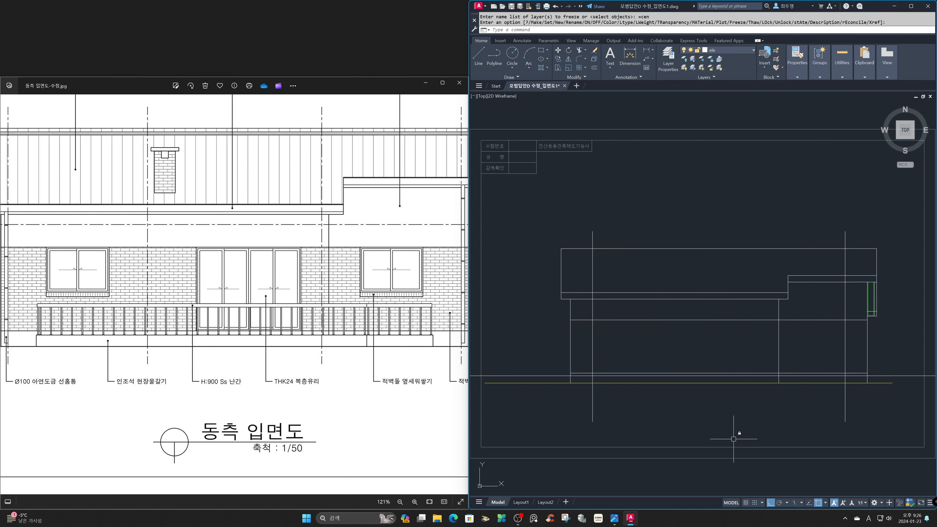
pyautogui.press('Return')
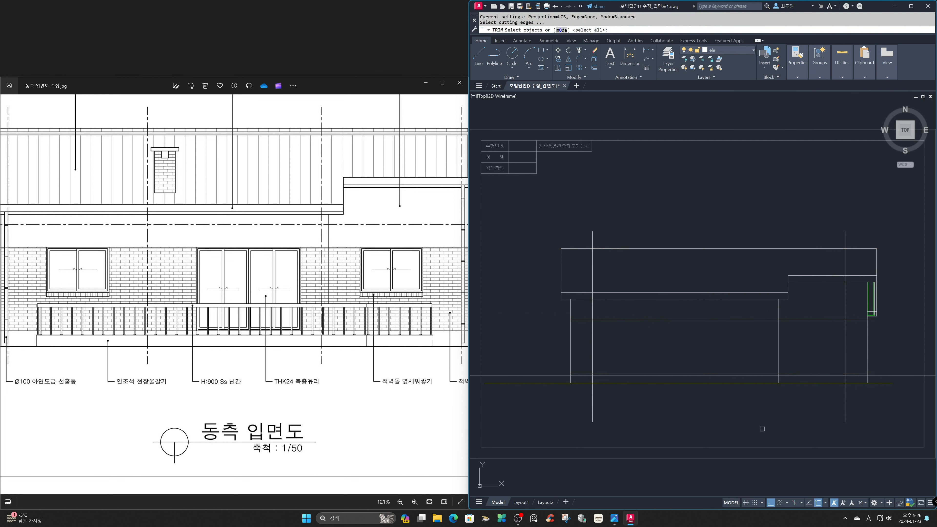
pyautogui.click(861, 406)
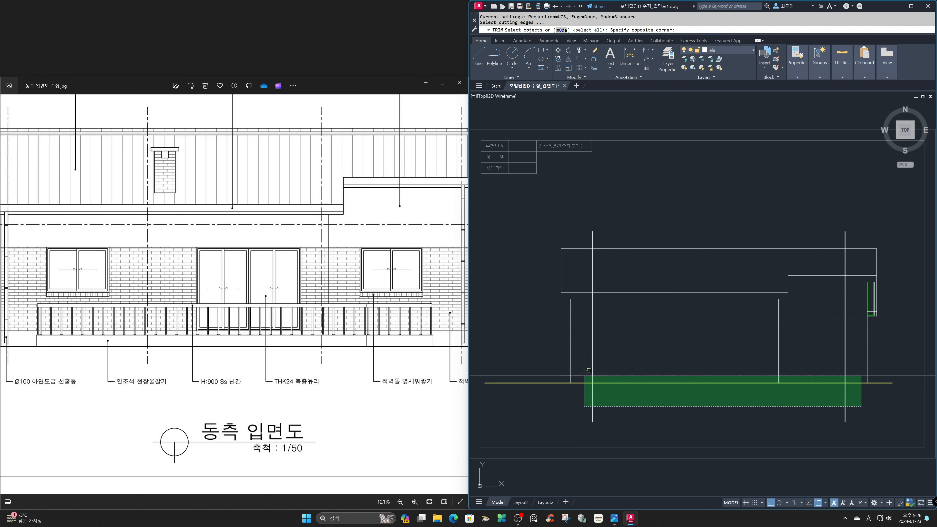
pyautogui.click(584, 375)
pyautogui.press('Return')
pyautogui.click(594, 401)
pyautogui.click(589, 399)
pyautogui.click(551, 376)
pyautogui.click(593, 360)
pyautogui.click(593, 360)
pyautogui.click(846, 400)
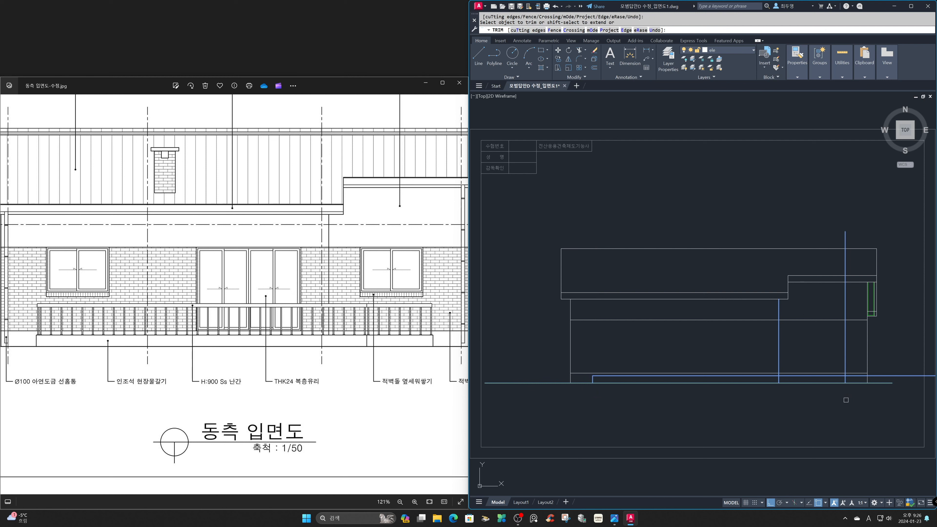
pyautogui.click(885, 376)
pyautogui.press('Return')
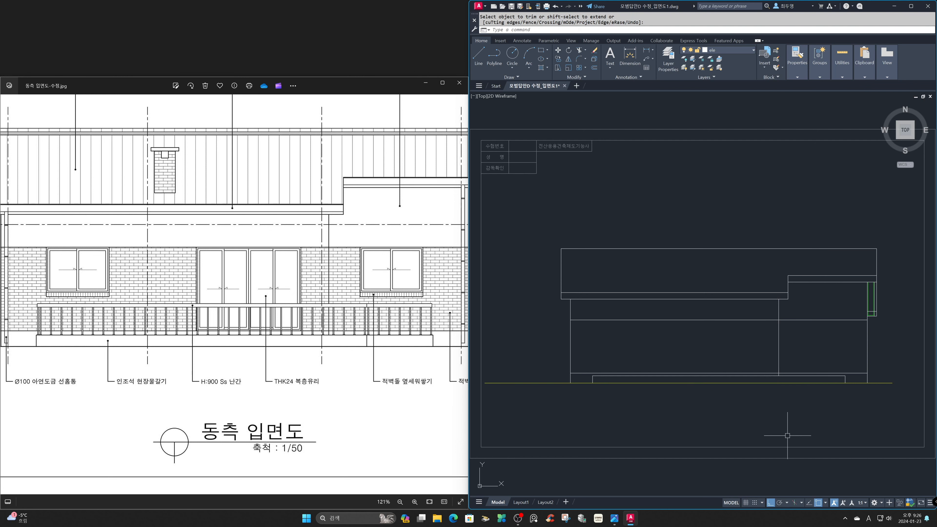
# Offset the terrace base's end edge nearest the roof overhang panel 1900 inward.
pyautogui.write('z')
pyautogui.press('Return')
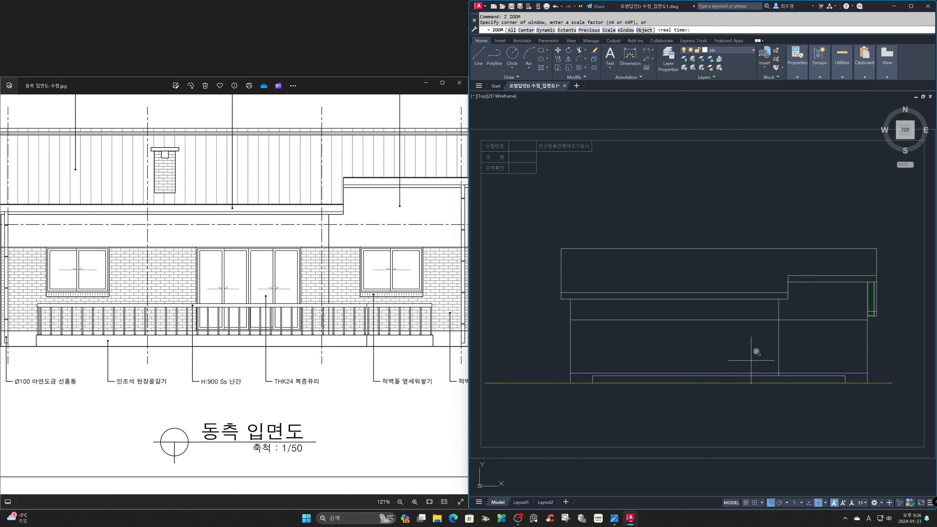
pyautogui.click(745, 281)
pyautogui.click(886, 405)
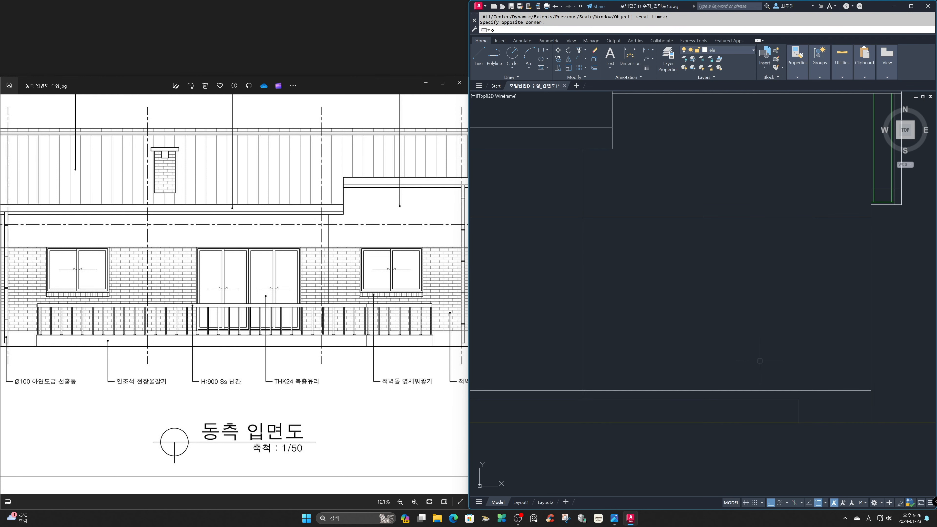
pyautogui.write('o')
pyautogui.press('Return')
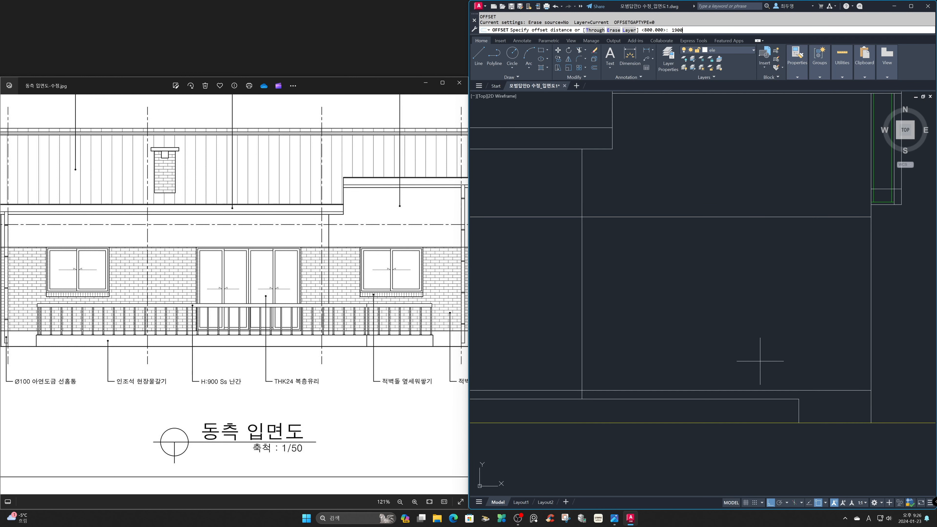
pyautogui.press('Return')
pyautogui.click(799, 411)
pyautogui.click(751, 410)
pyautogui.press('Return')
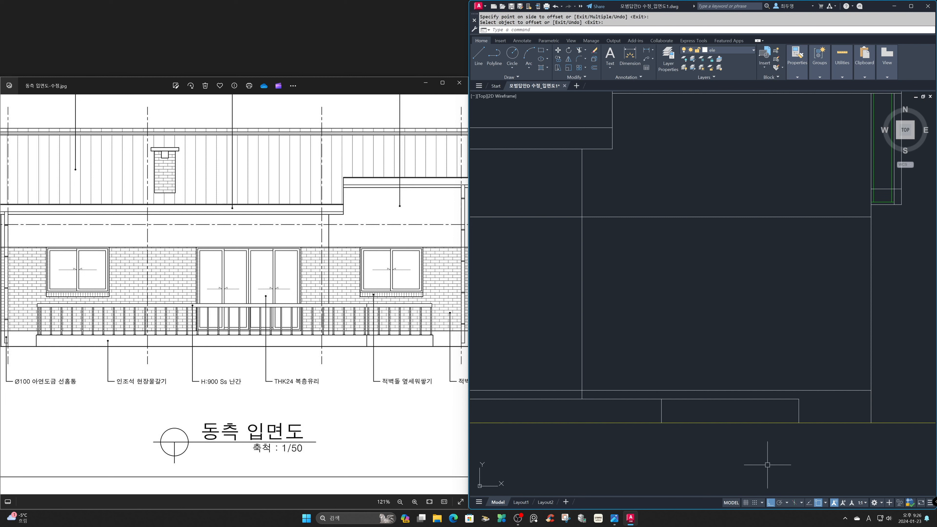
# Compare the terrace base with the whole reference elevation, and thaw the cen layer over the full elevation.
pyautogui.click(370, 400)
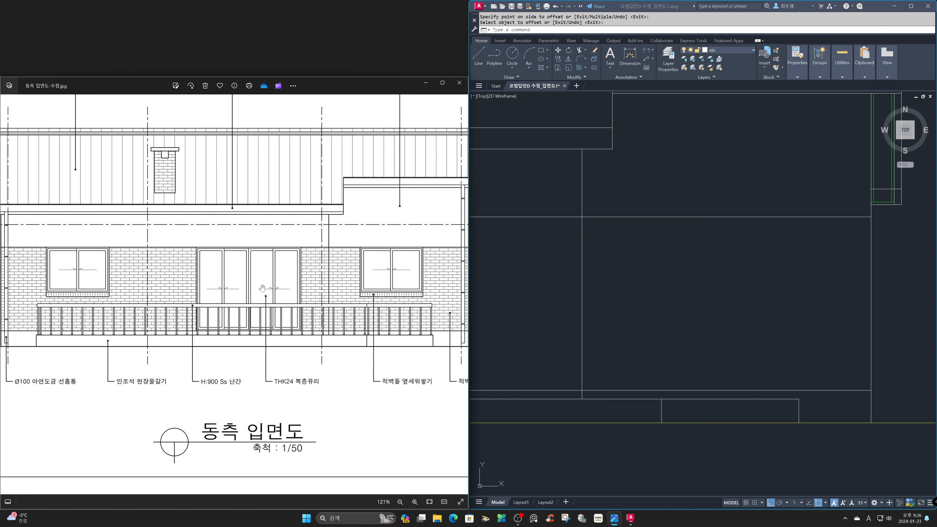
pyautogui.scroll(-4, 262, 288)
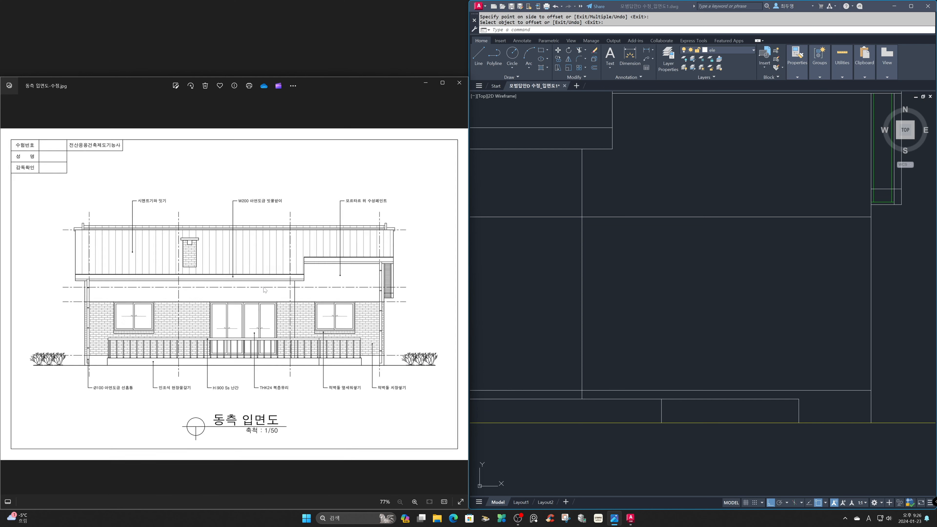
pyautogui.click(646, 314)
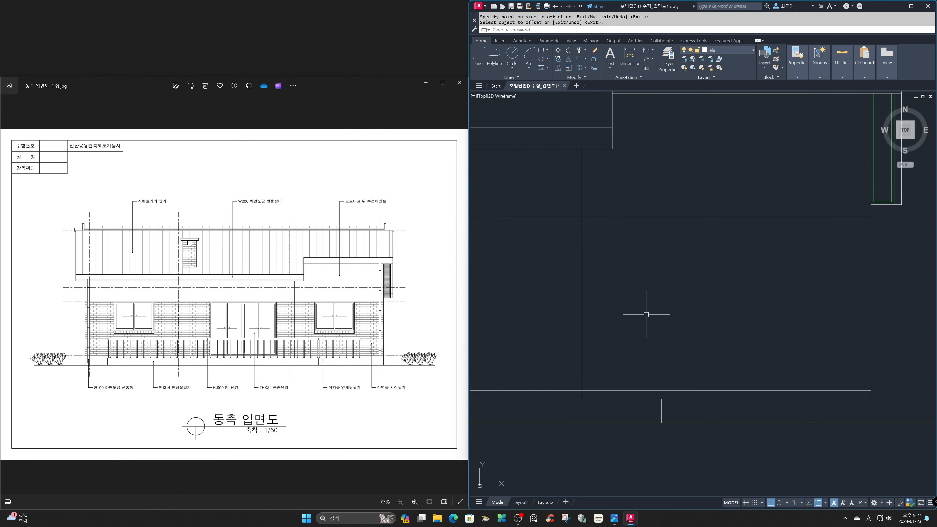
pyautogui.write('z')
pyautogui.press('Return')
pyautogui.write('p')
pyautogui.press('Return')
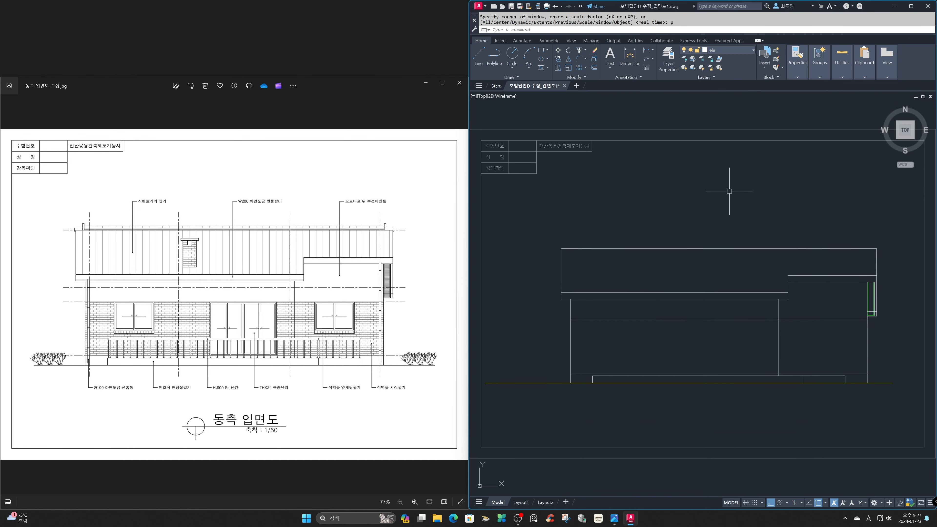
pyautogui.click(744, 51)
pyautogui.click(692, 68)
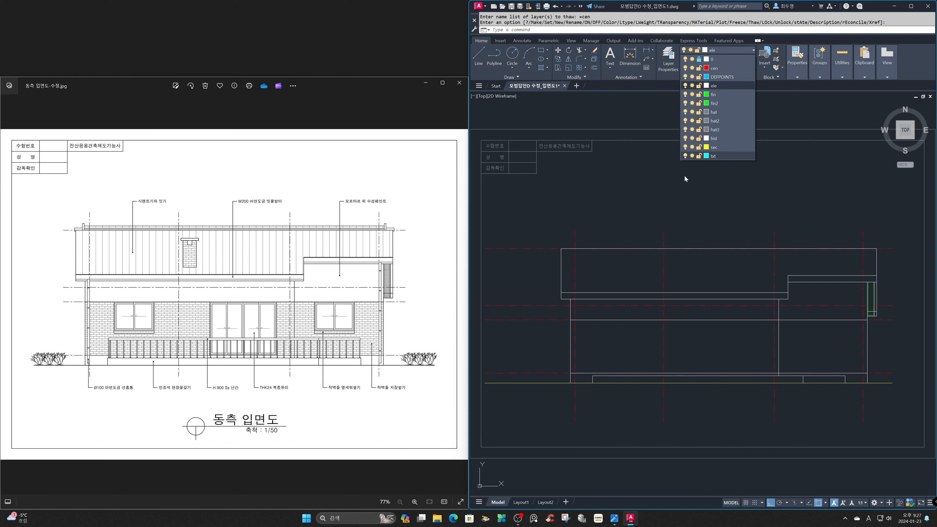
pyautogui.click(662, 192)
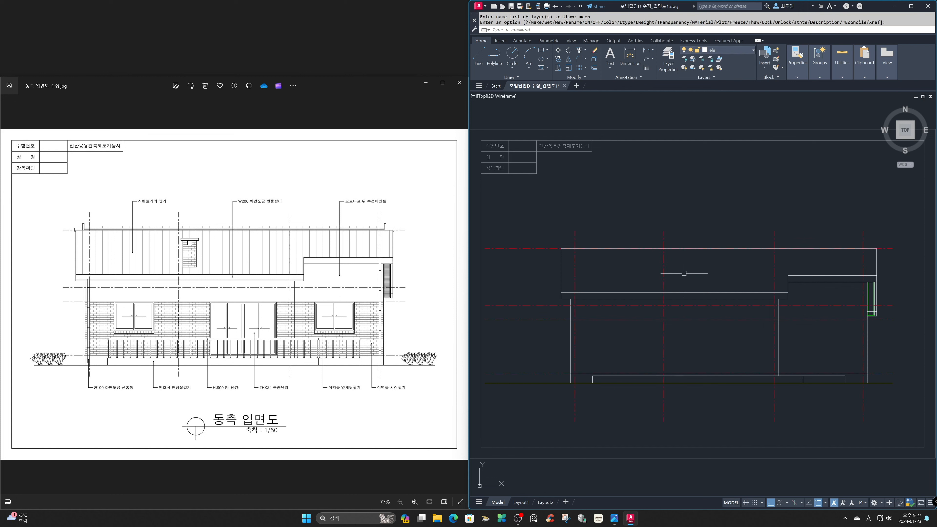